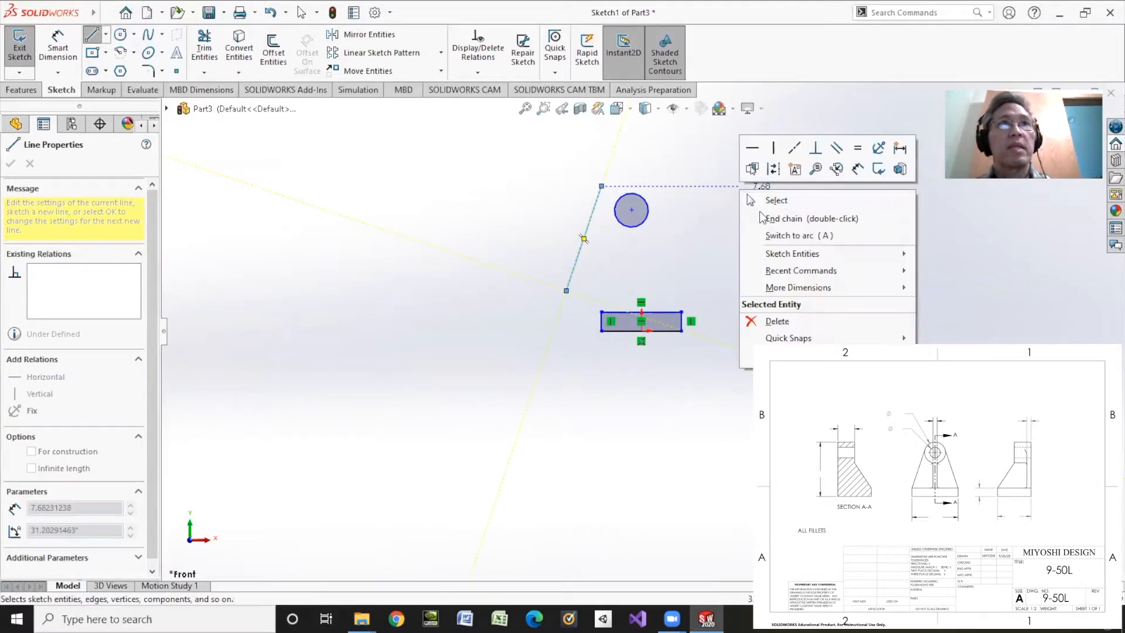
Finish the left slanted line and sketch a separate line beside the circle's right side, sloping down and outward
click(779, 217)
click(670, 185)
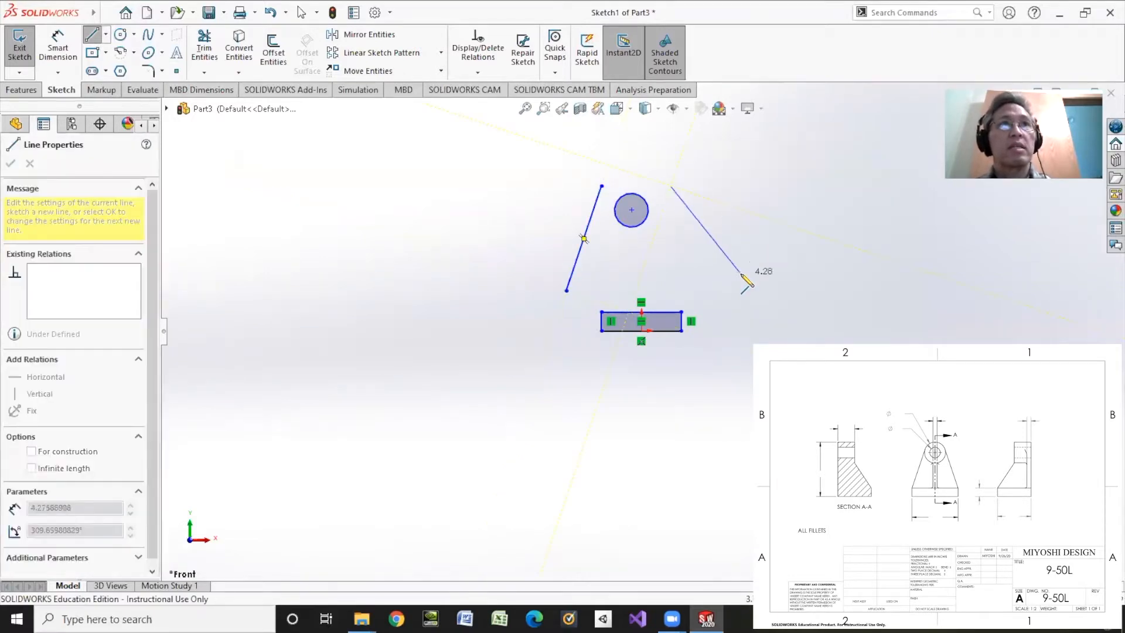
right_click(785, 314)
click(799, 316)
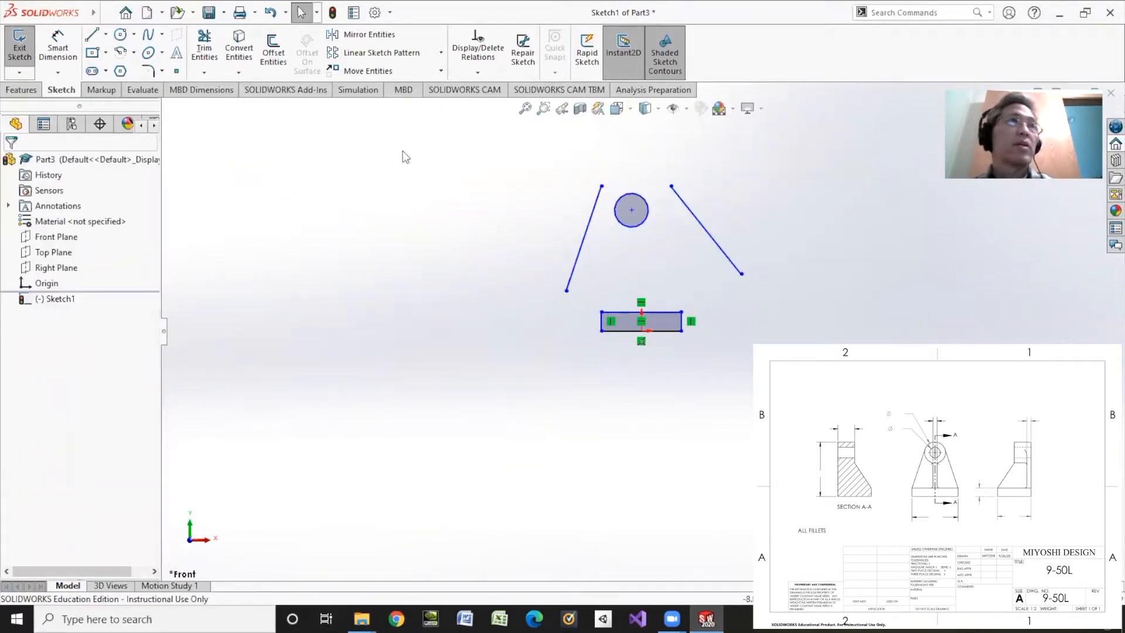
click(478, 72)
click(482, 107)
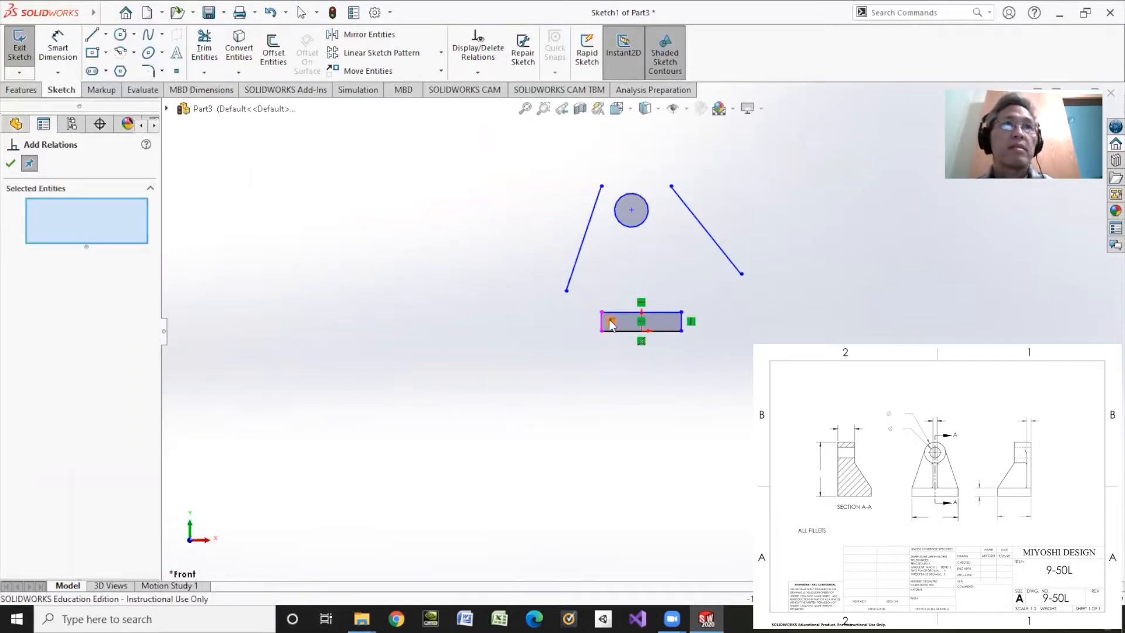
click(641, 343)
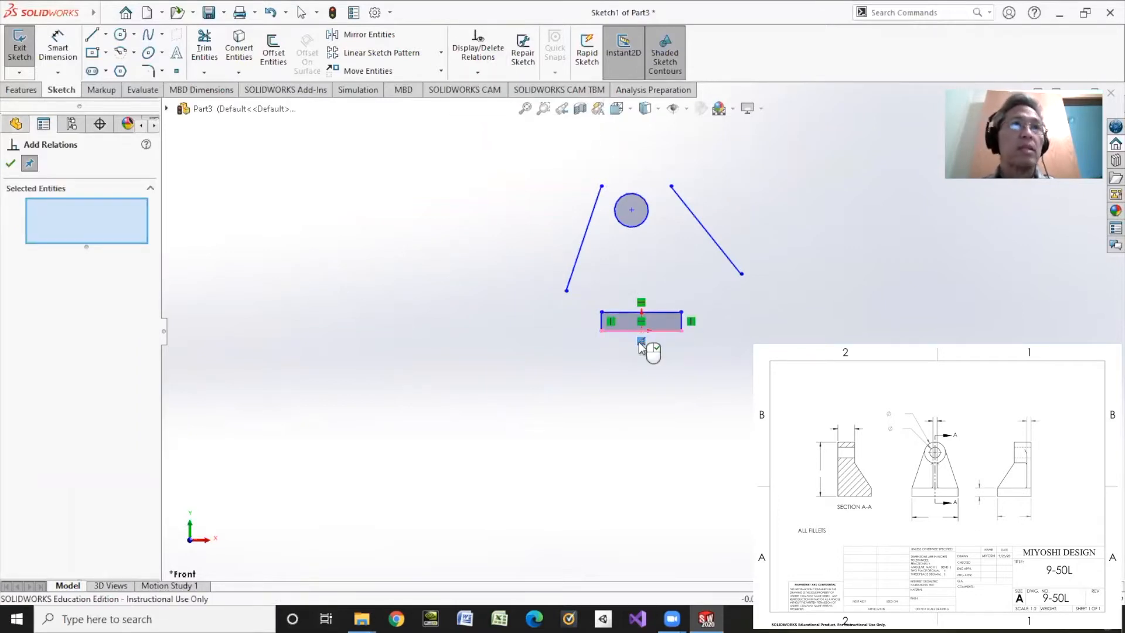
right_click(643, 346)
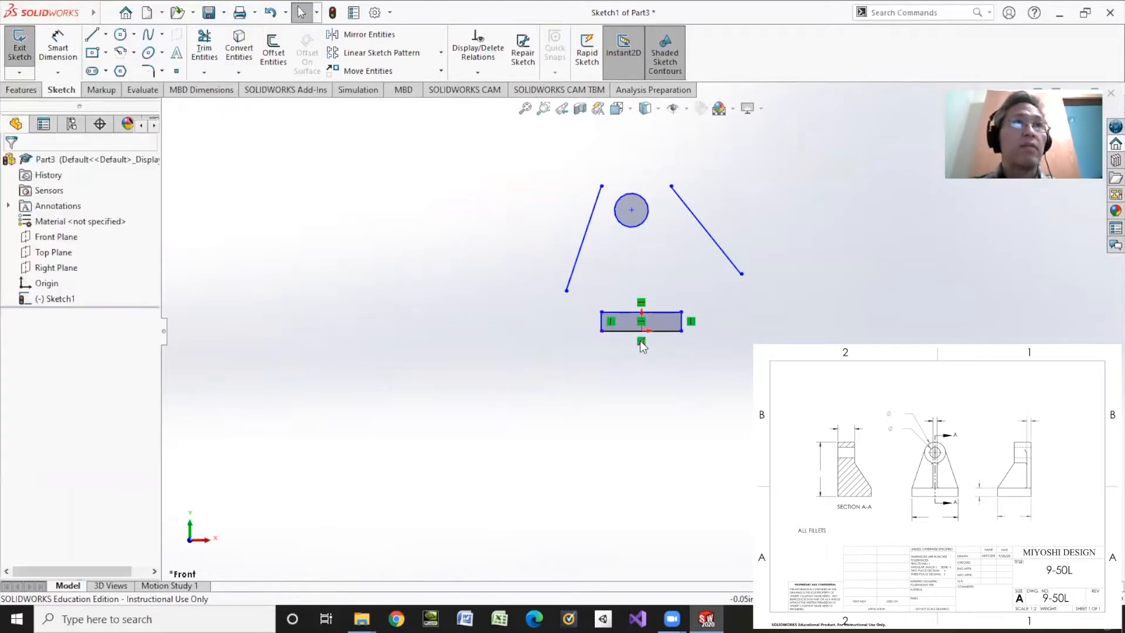
Add a Midpoint relation between the rectangle's bottom edge and the origin
scroll(640, 330, down, 5)
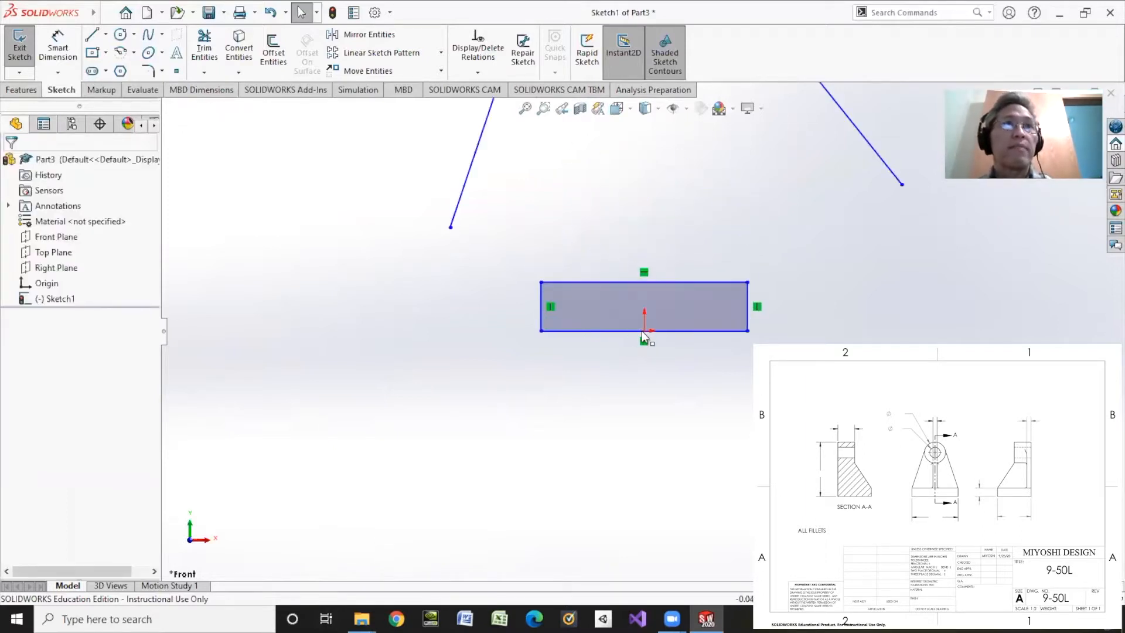
click(478, 71)
click(480, 103)
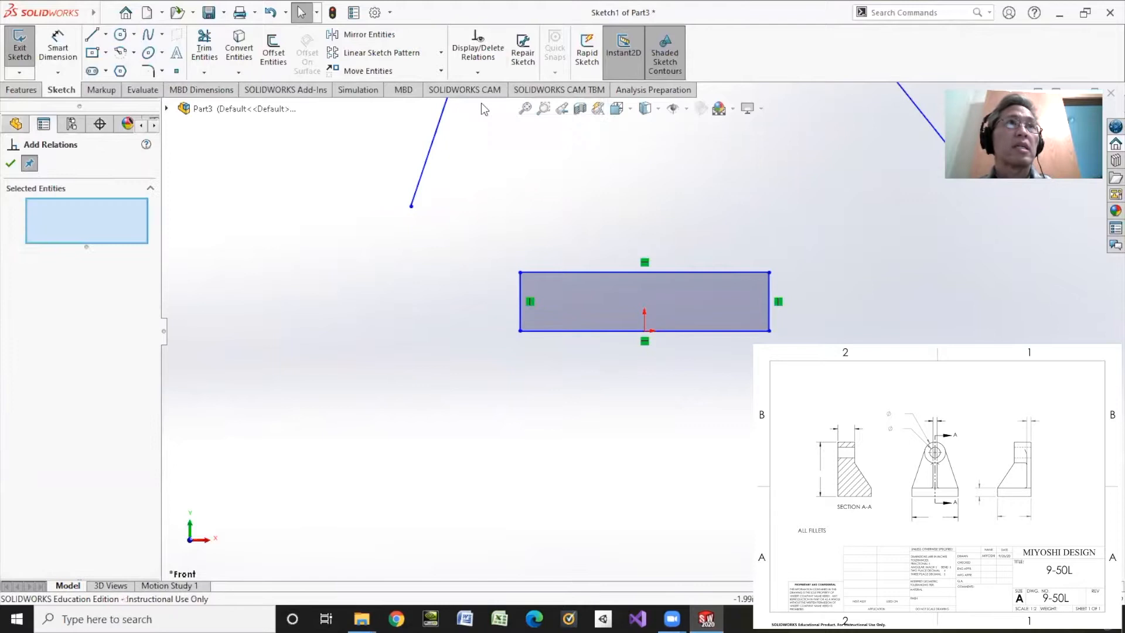
click(570, 329)
click(644, 331)
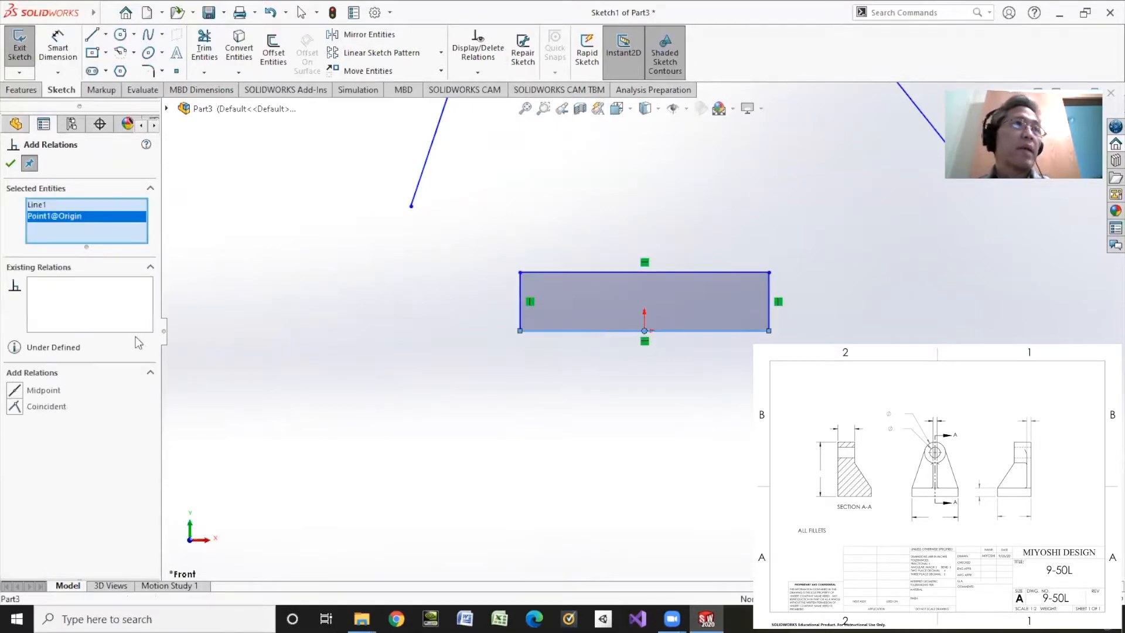
click(35, 387)
Add a Vertical relation between the circle's center and the origin
scroll(552, 236, up, 6)
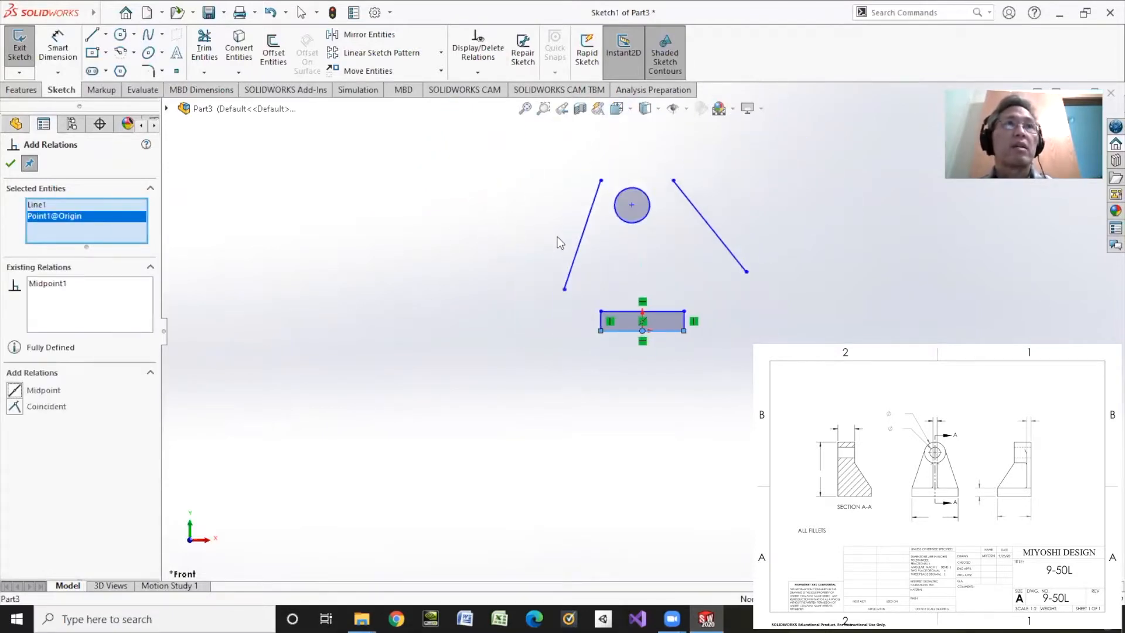
click(631, 205)
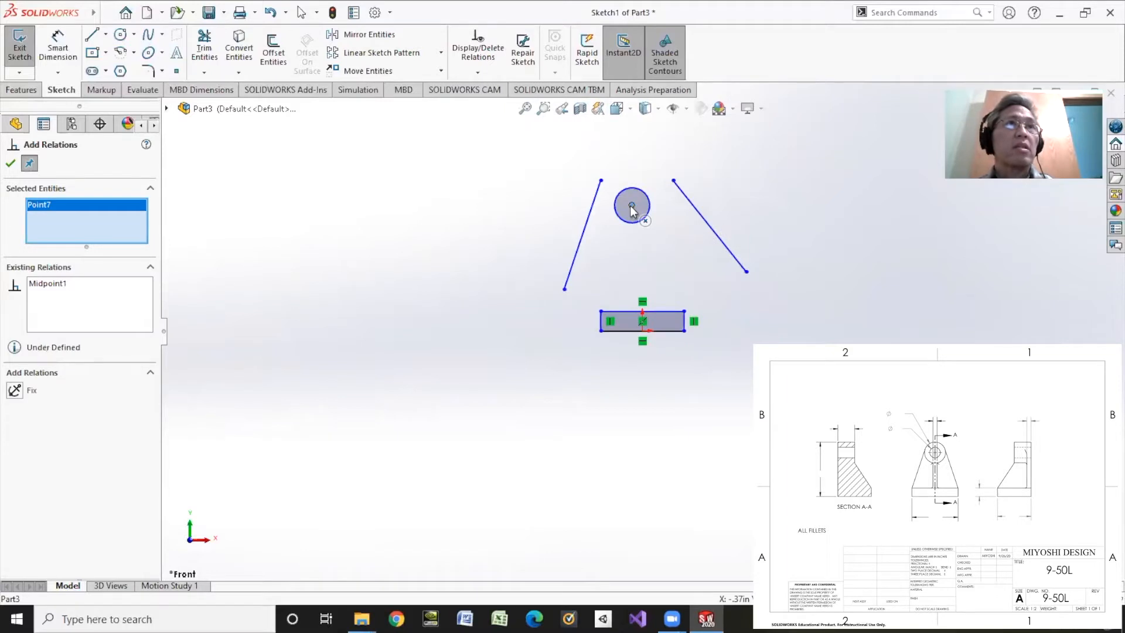
click(639, 330)
click(18, 409)
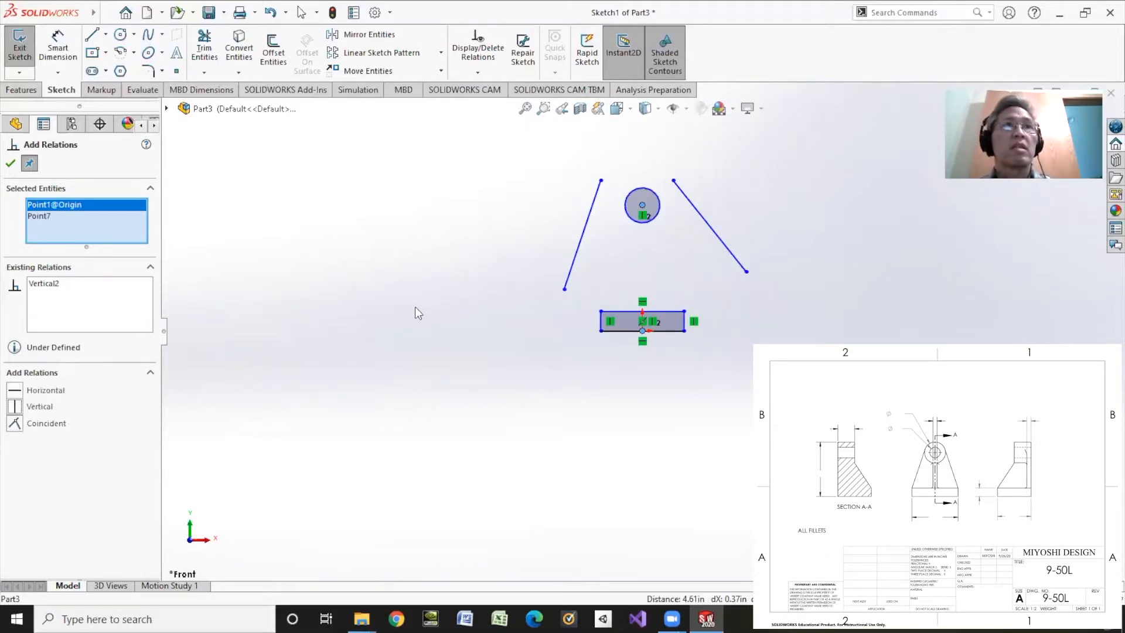
Merge the lower endpoints of the two slanted lines with the rectangle's matching upper corners
click(563, 290)
click(601, 311)
click(41, 441)
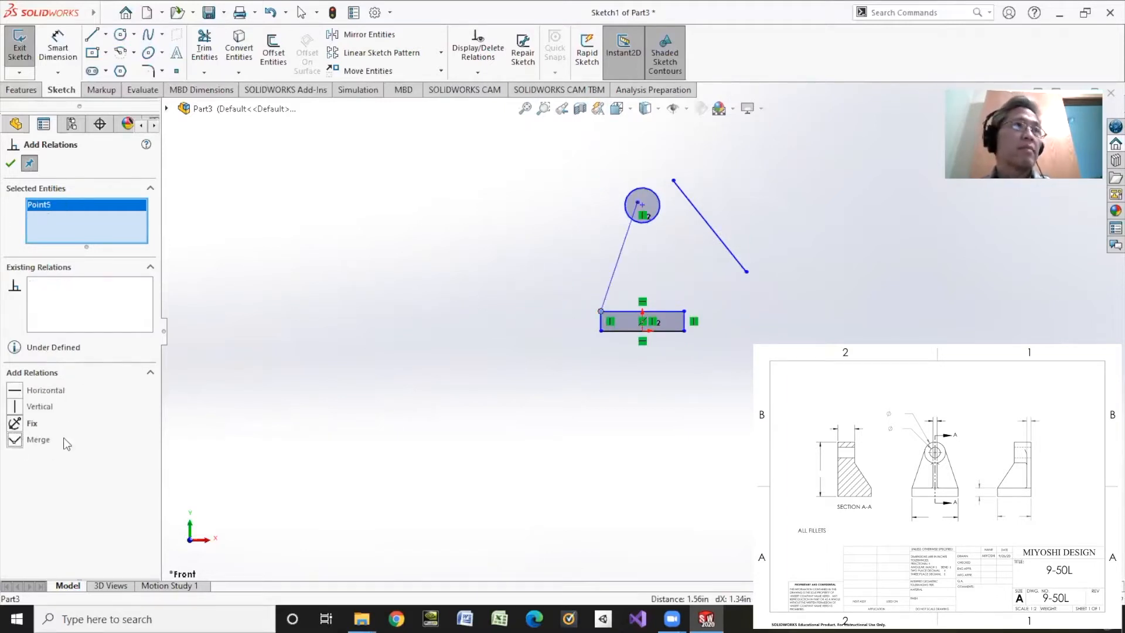
click(747, 272)
click(683, 311)
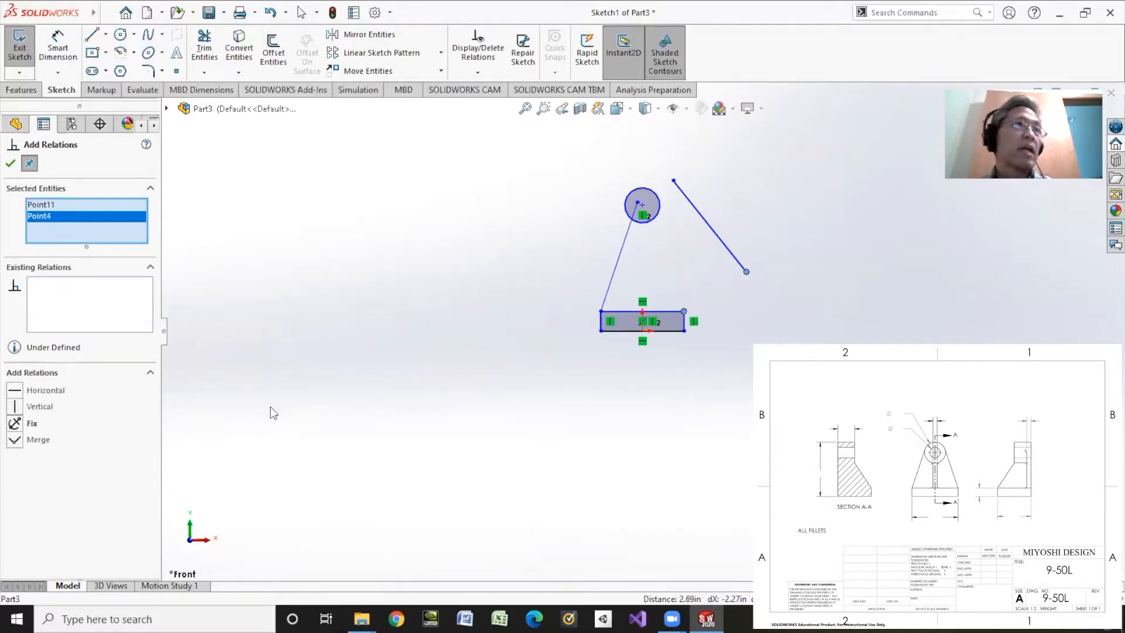
click(34, 443)
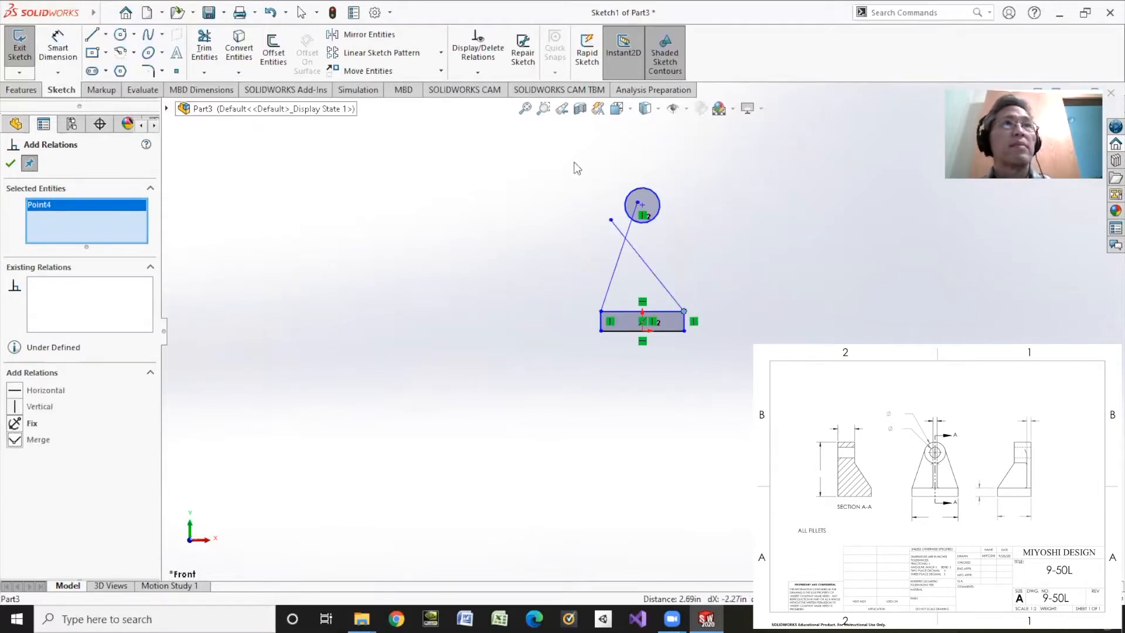
click(10, 166)
Try moving the crossing line's upper endpoint to the circle's right side, and undo the move
drag(610, 219, 661, 181)
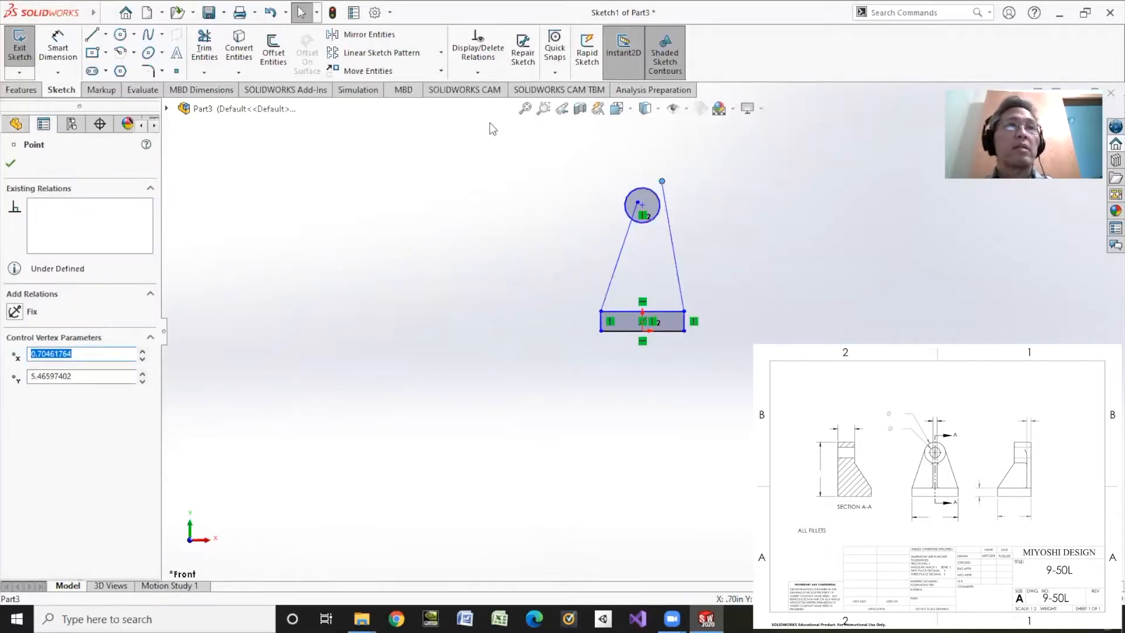
key(ctrl+z)
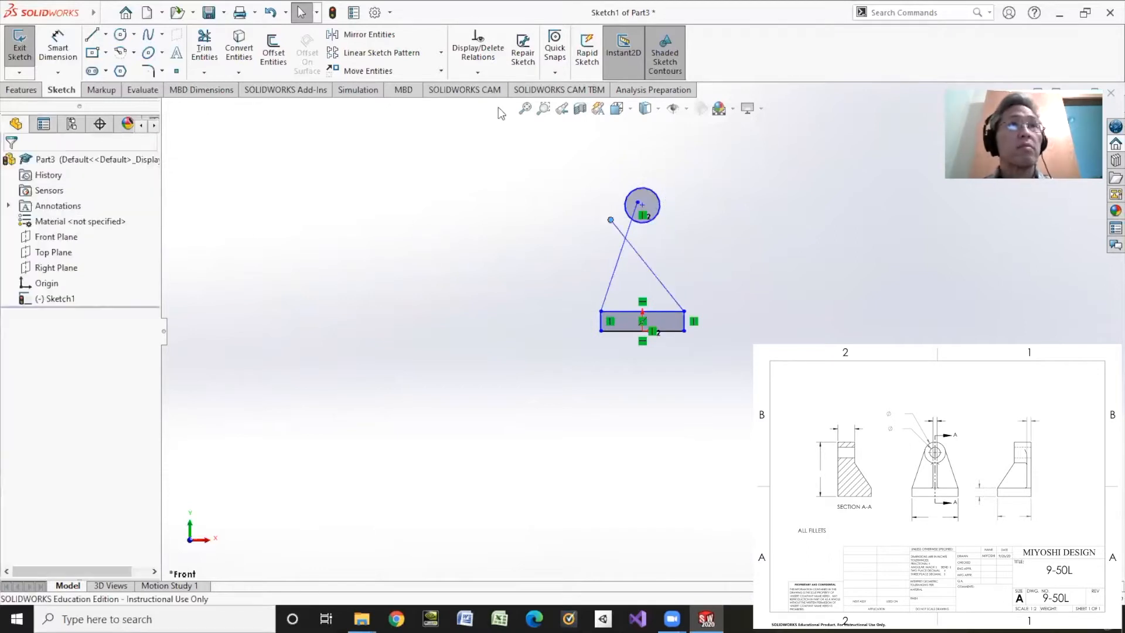
Try to make the line from the rectangle's upper-right corner tangent to the circle without repositioning its upper endpoint
click(478, 73)
click(488, 106)
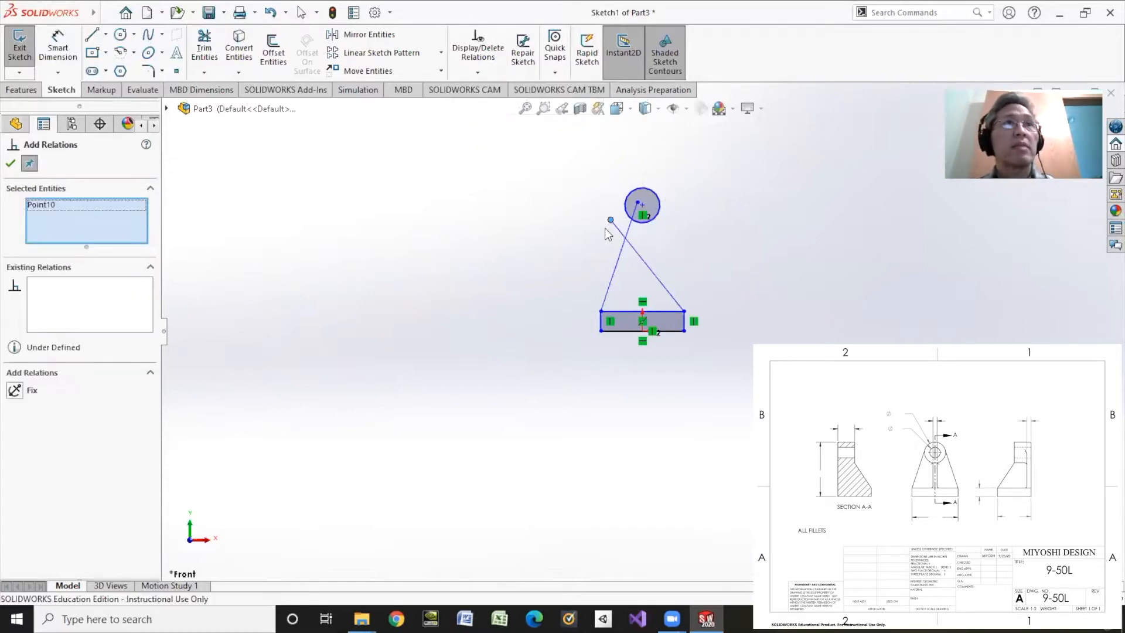
click(636, 251)
click(58, 216)
right_click(58, 217)
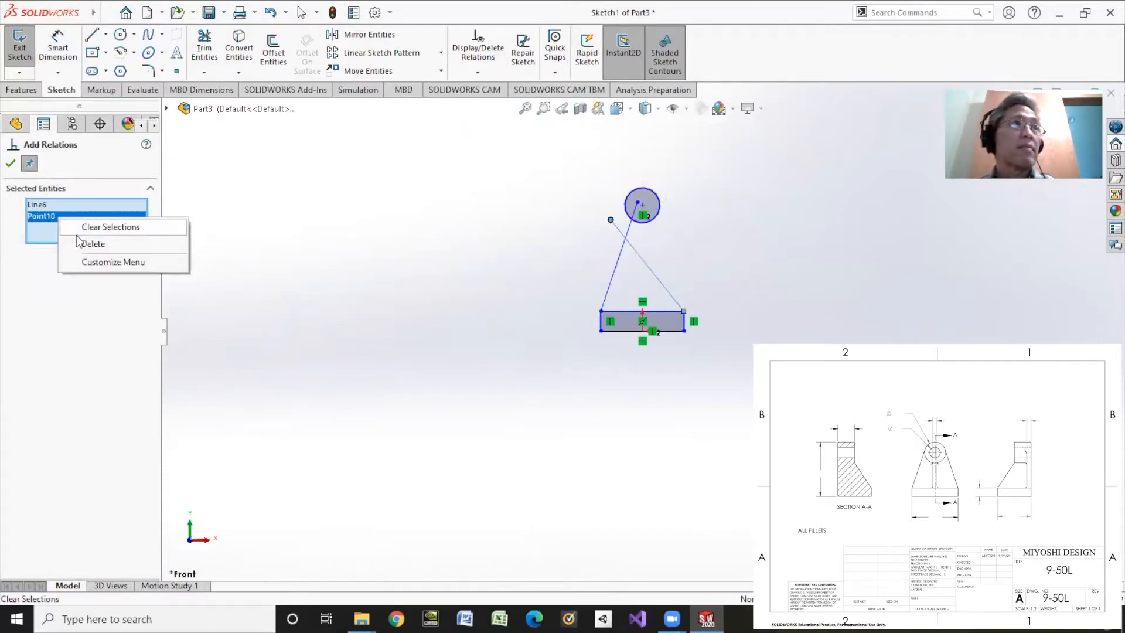
click(77, 242)
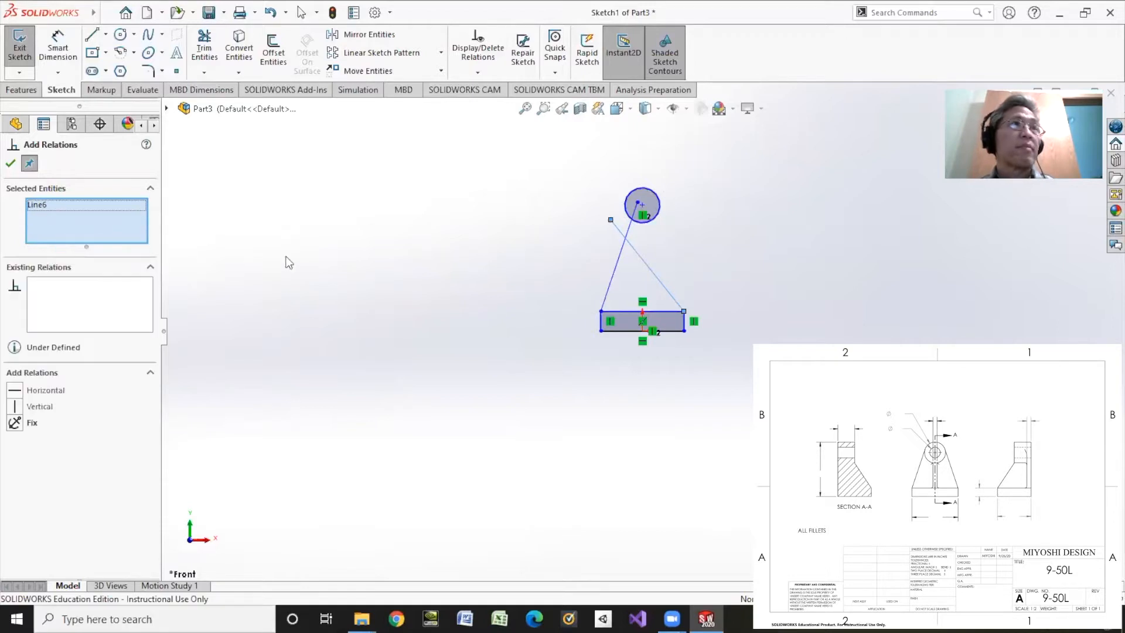
click(657, 198)
click(14, 390)
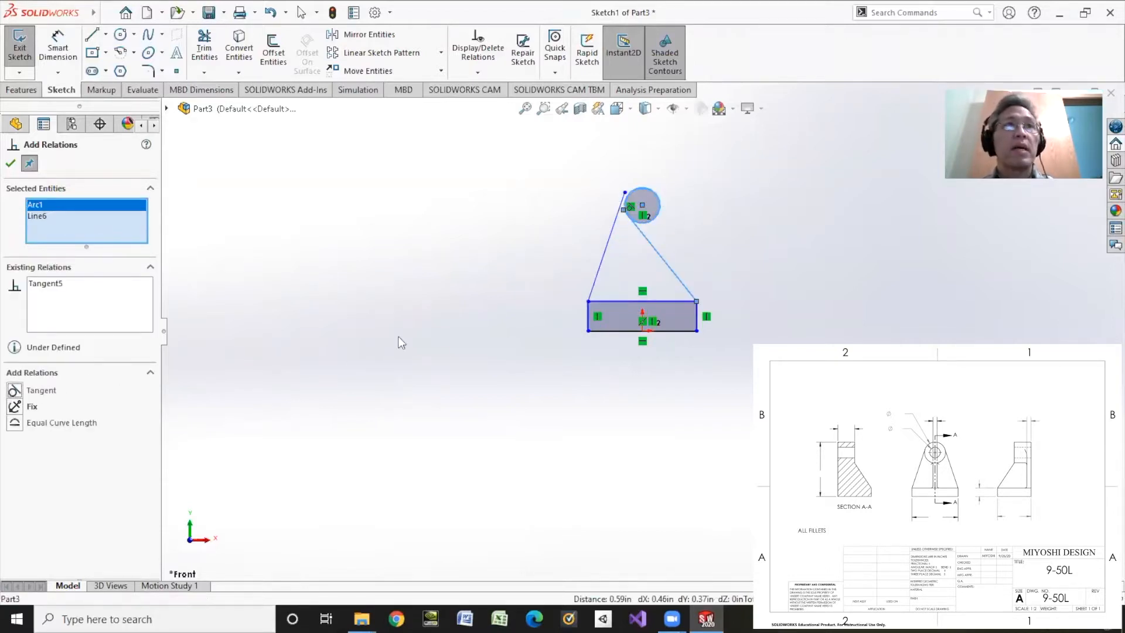
click(10, 163)
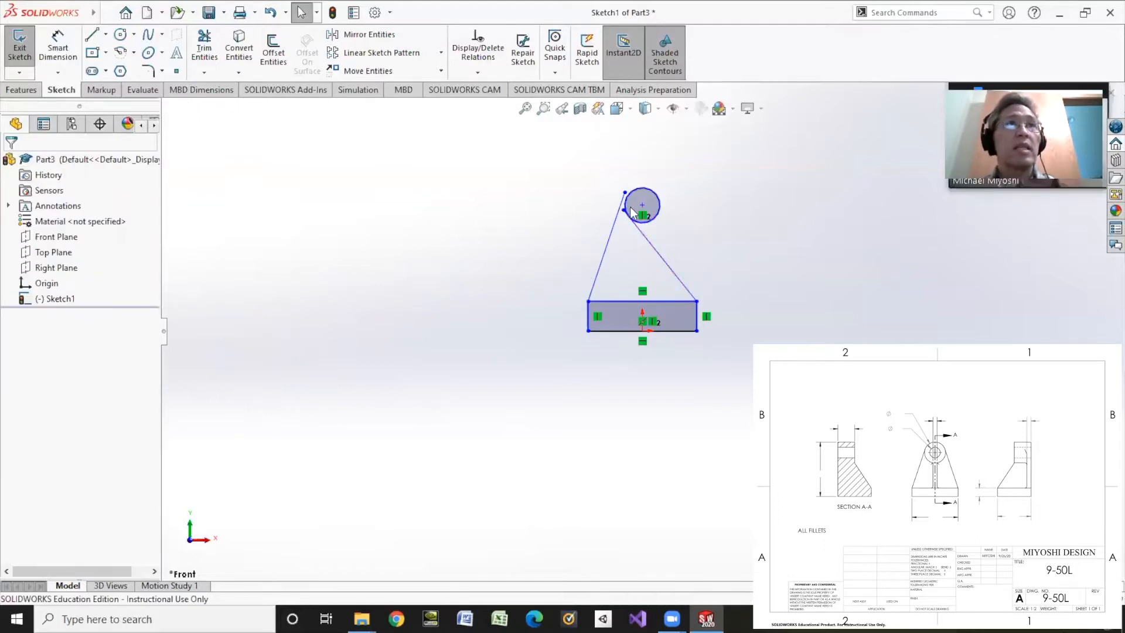
Move the right line's upper endpoint past the circle's right side, to about X 0.91, Y 5.49 in, and make the line tangent to the circle
drag(631, 210, 667, 181)
click(477, 72)
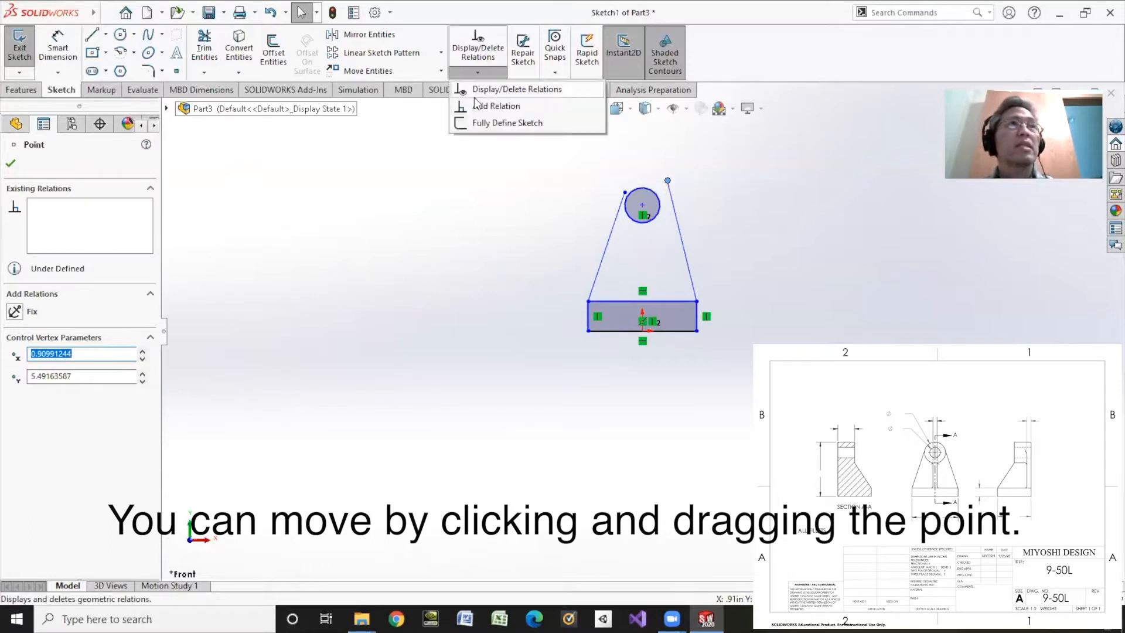
click(486, 103)
right_click(65, 208)
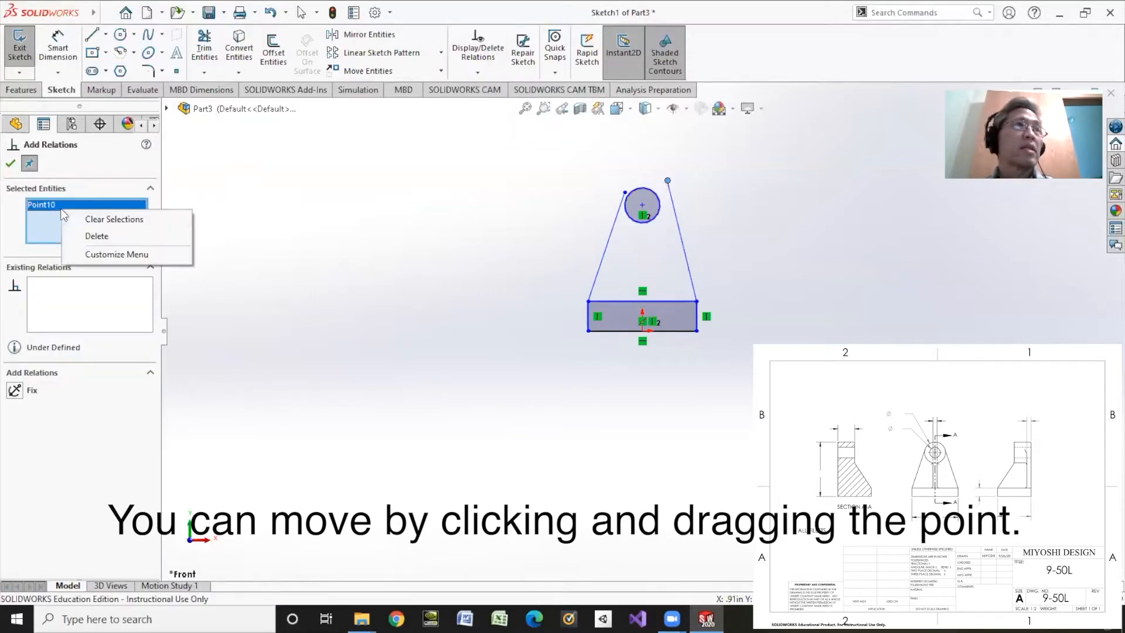
click(97, 219)
click(672, 206)
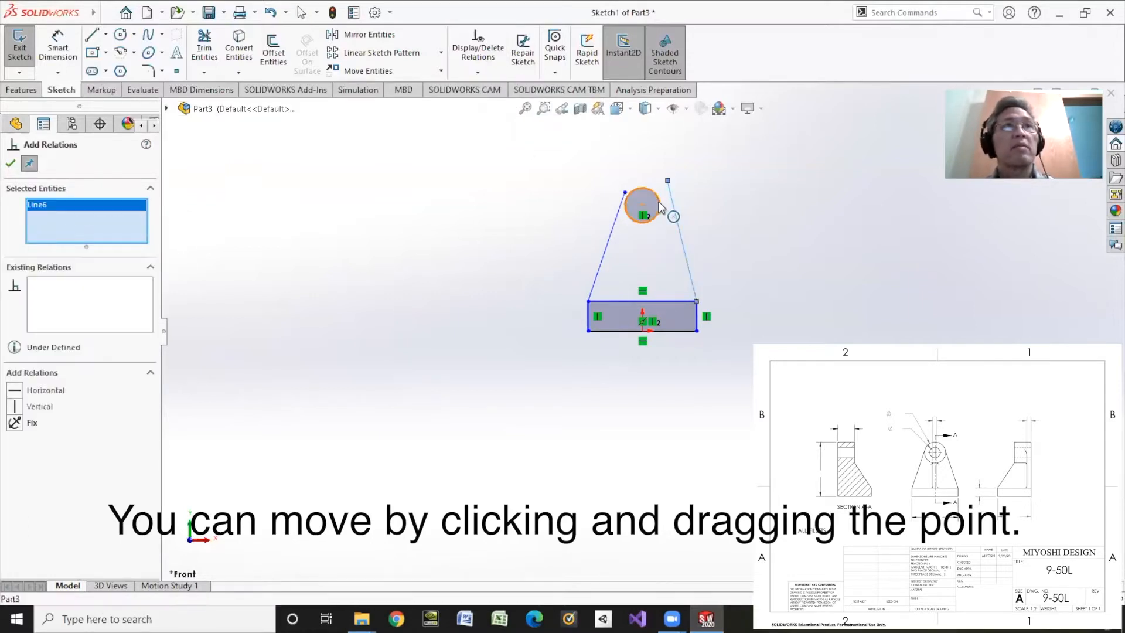
click(659, 210)
click(27, 390)
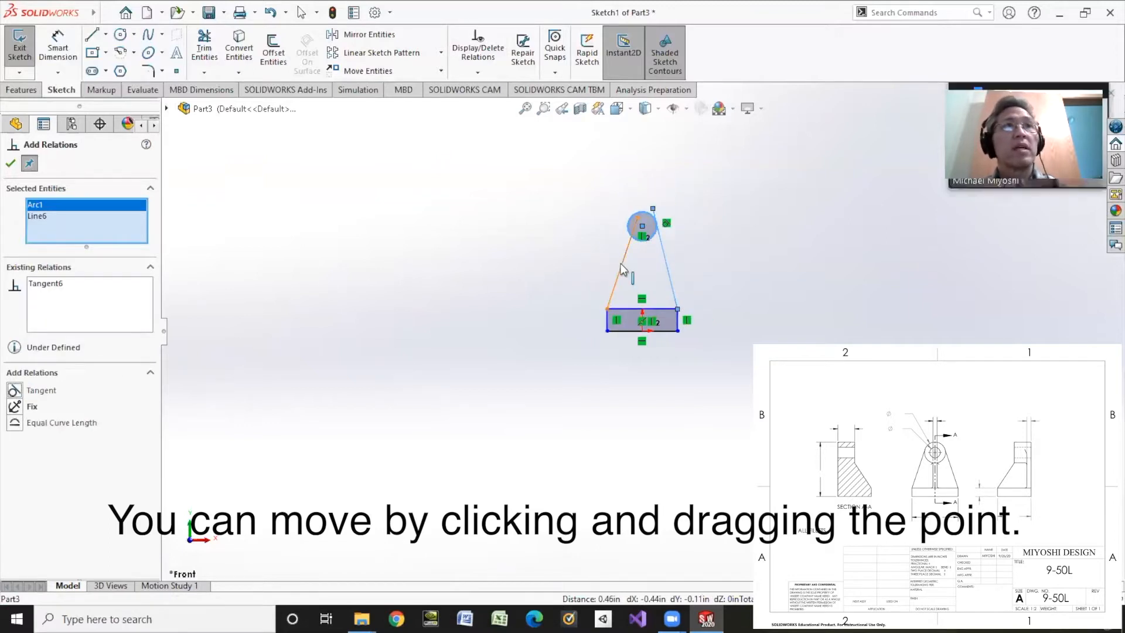
Add a Tangent relation between the left slanted line and the circle
click(621, 266)
click(628, 233)
click(18, 390)
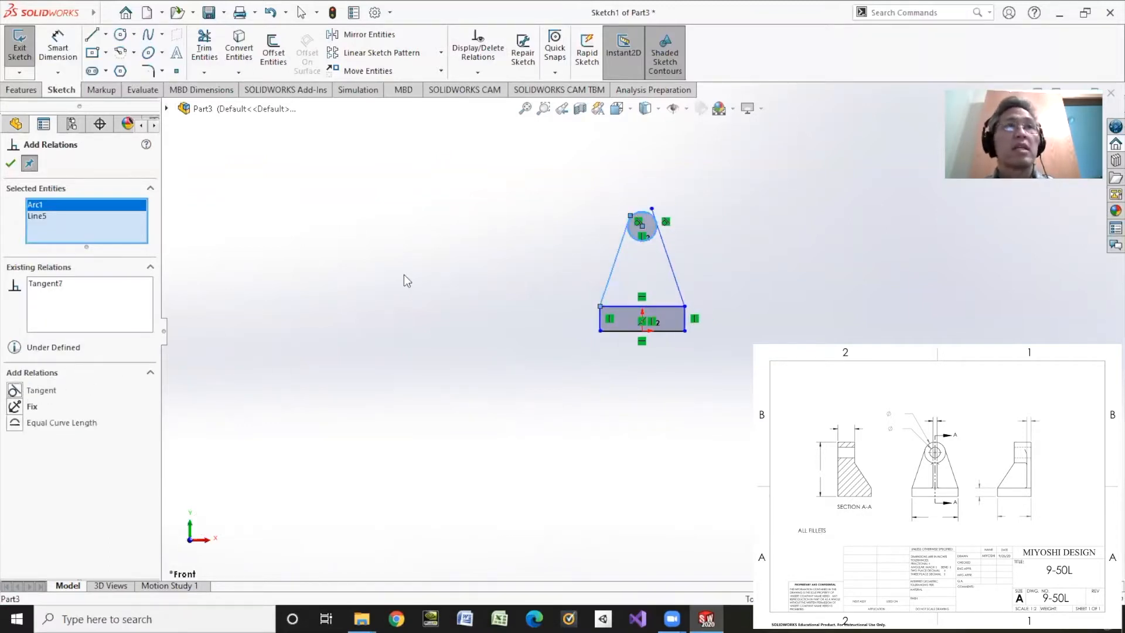
Make the left line's upper endpoint coincident with the circle
scroll(637, 218, down, 5)
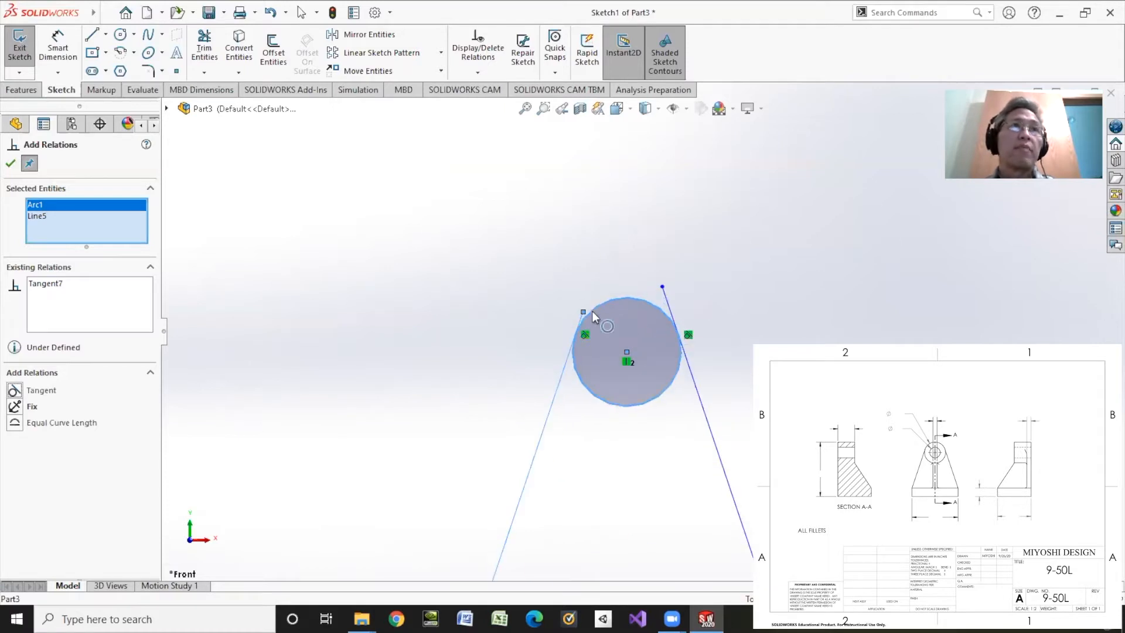
click(582, 311)
click(592, 311)
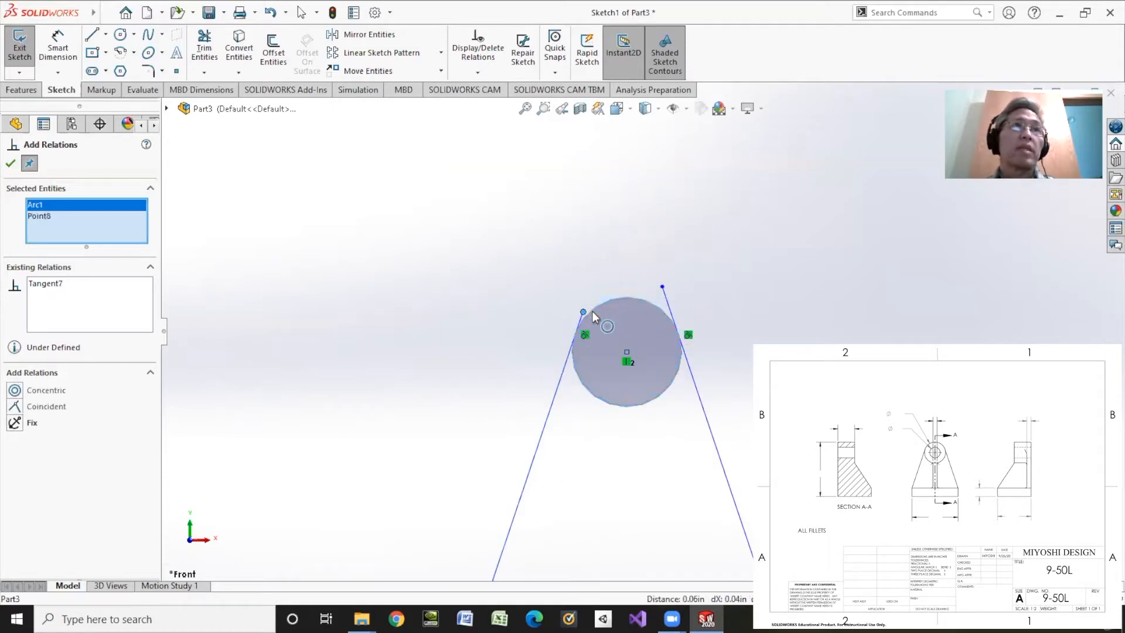
click(15, 407)
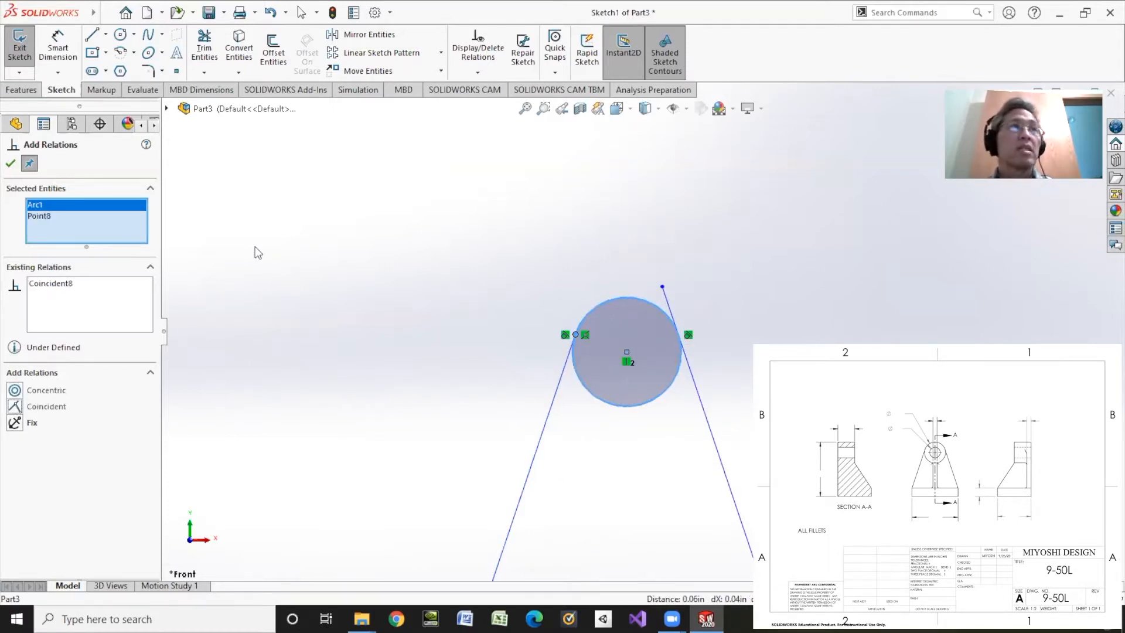
click(11, 162)
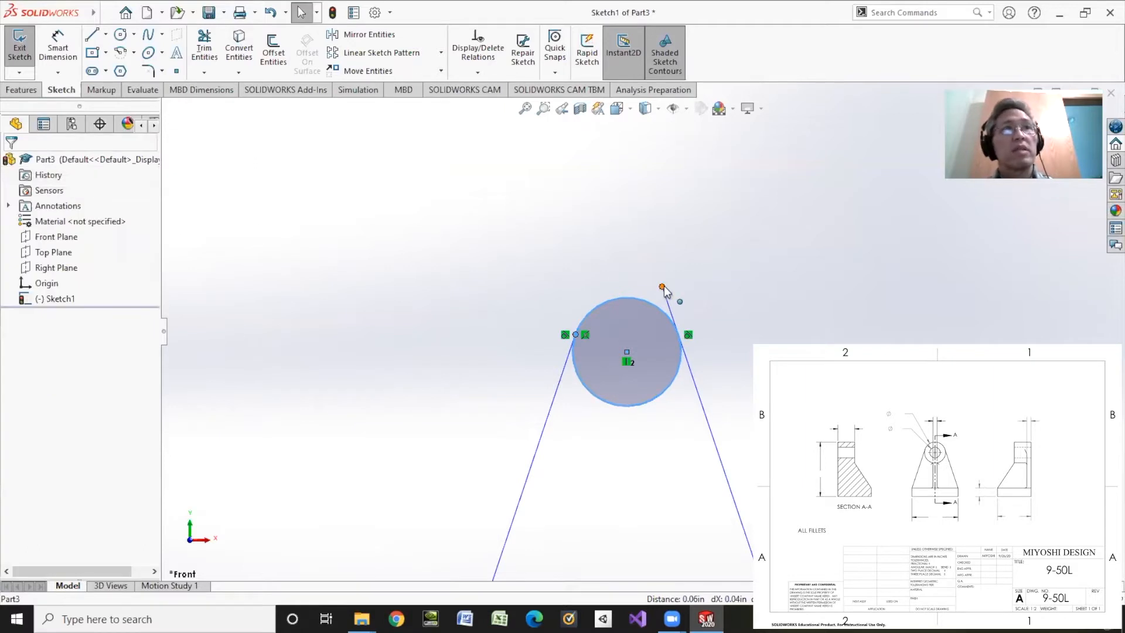
Shorten the right line by moving its upper endpoint to about X 1.05, Y 3.62 in, and extend the line up to the circle
drag(664, 290, 715, 434)
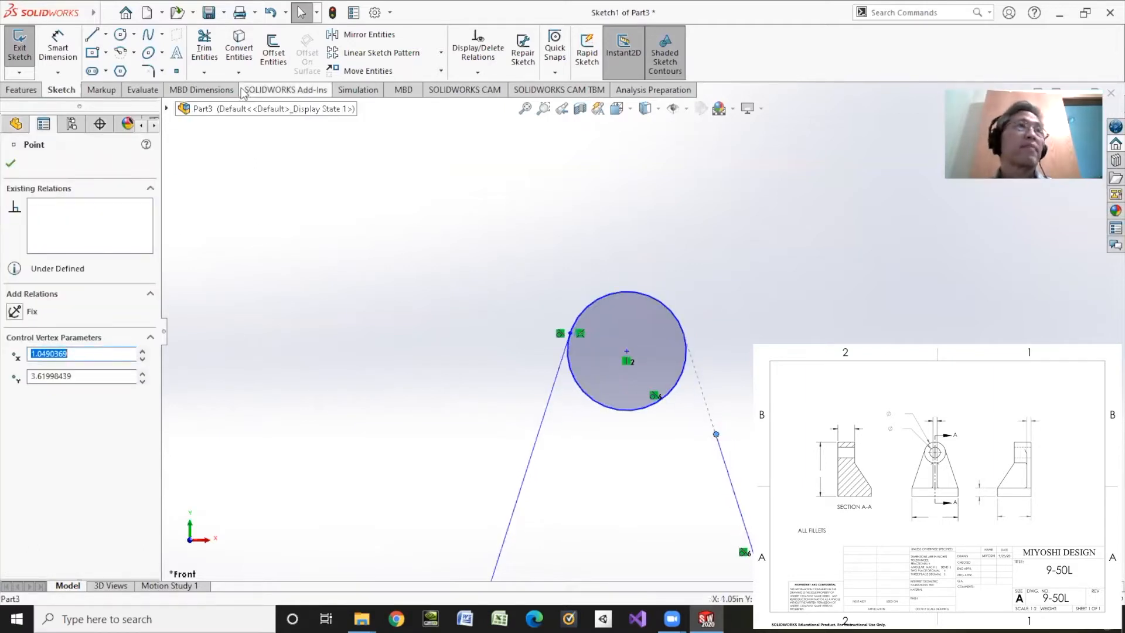
click(204, 72)
click(223, 88)
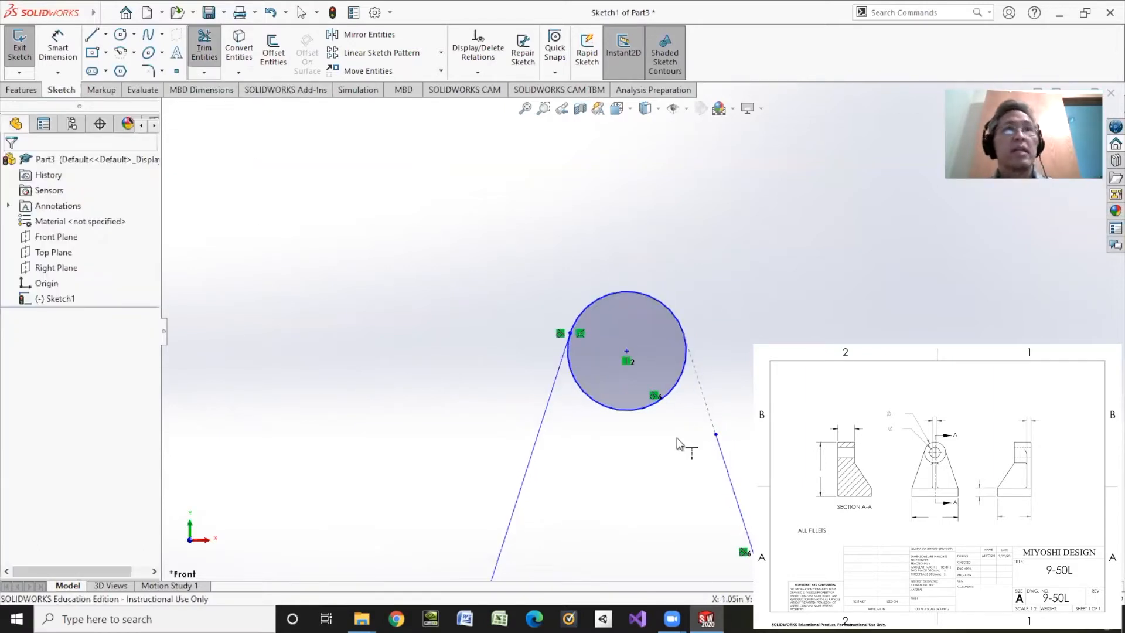
click(715, 435)
Dimension the base rectangle's bottom edge with a width of 3 in
scroll(577, 382, up, 5)
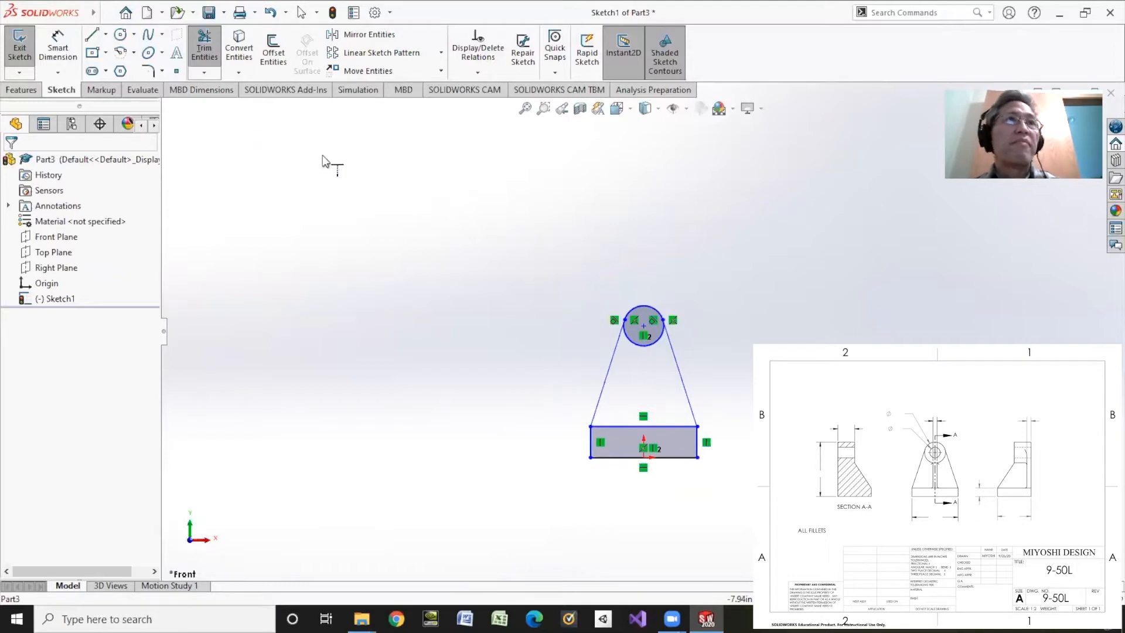
click(59, 57)
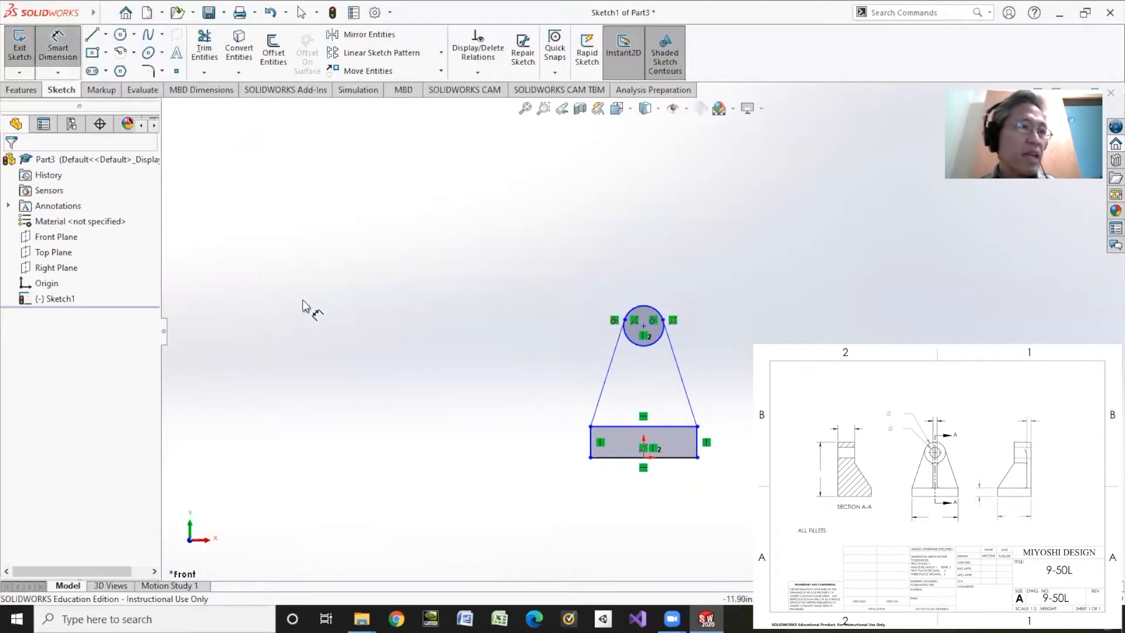
click(637, 457)
click(653, 496)
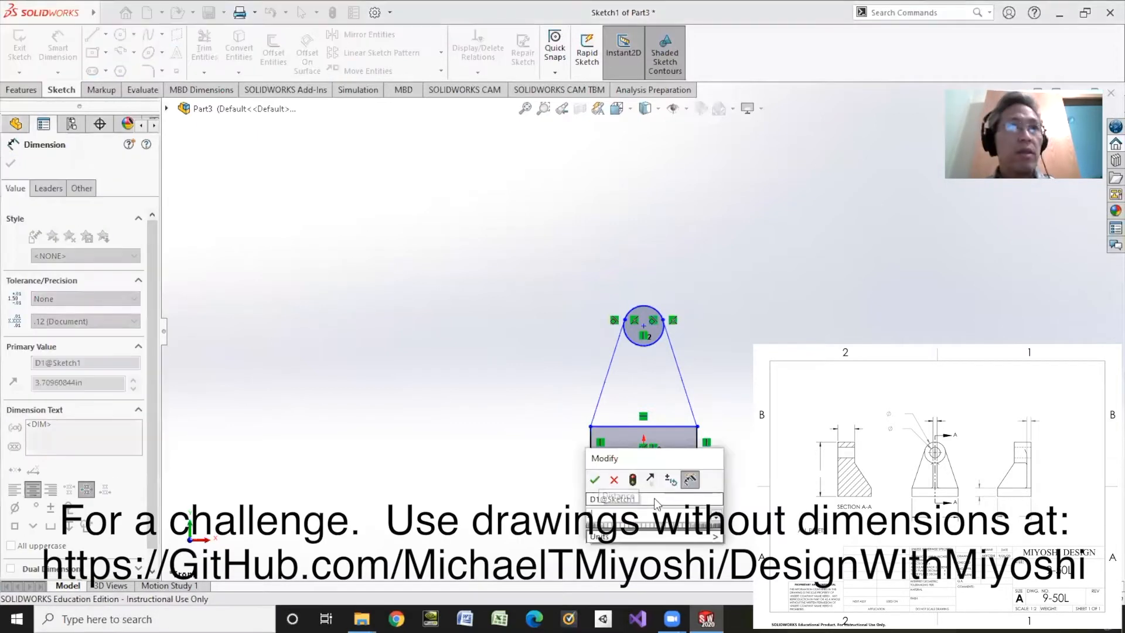
text(3)
key(Return)
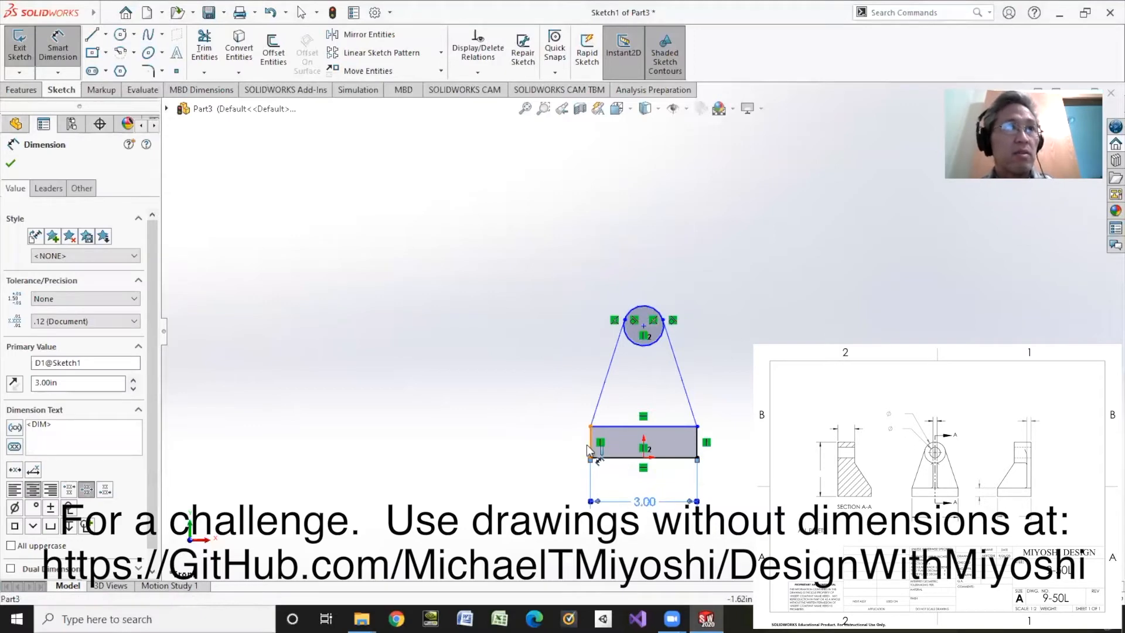
Dimension the left edge of the base rectangle with a height of 0.5 in
click(590, 448)
click(530, 452)
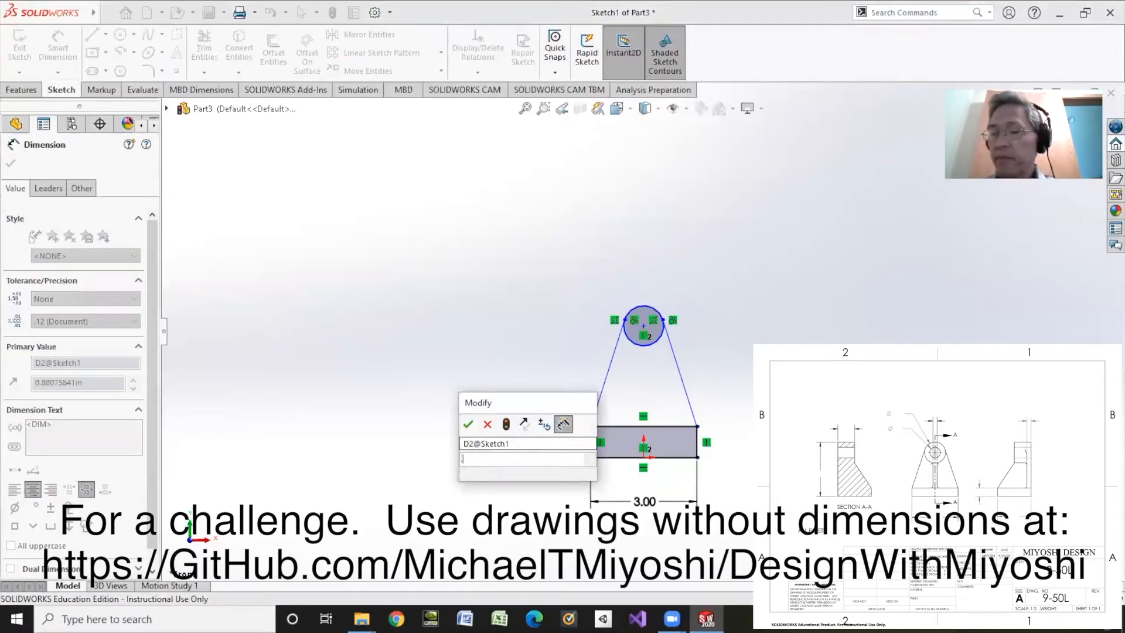
text(.5)
key(Return)
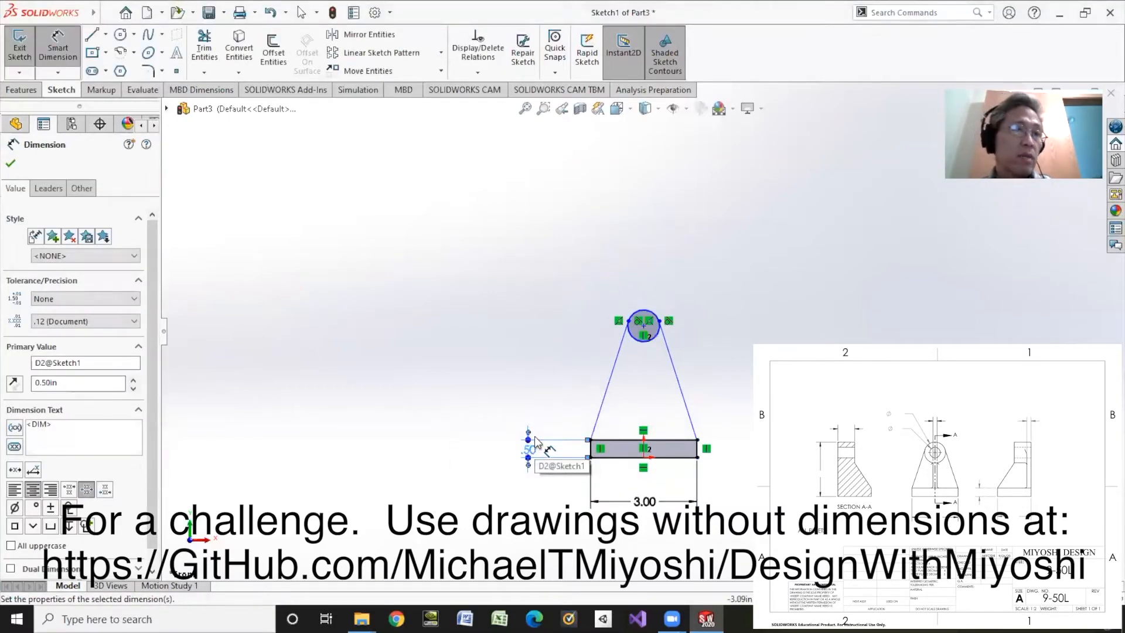
Dimension the overall height from the base's bottom edge to the top of the circle at 3 in
click(614, 457)
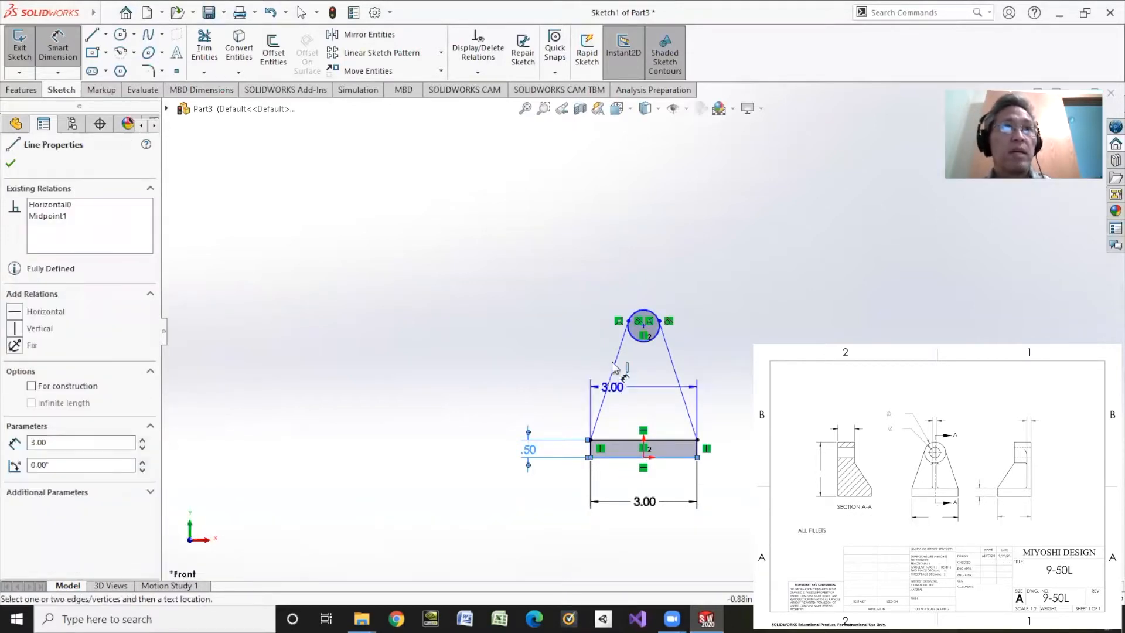
click(644, 316)
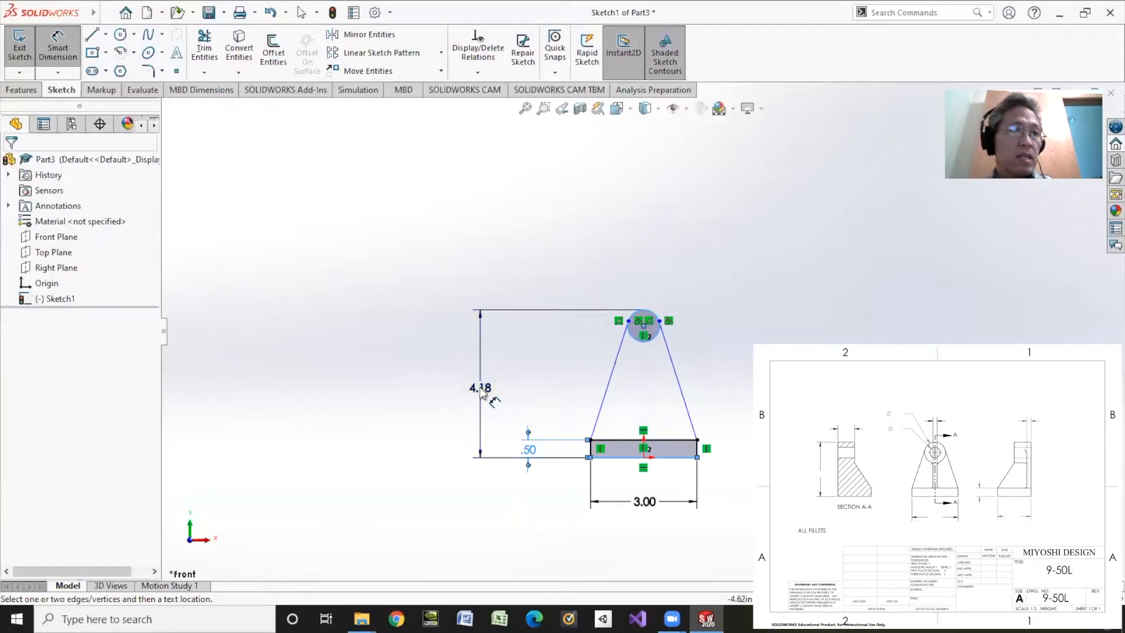
click(479, 386)
text(3)
key(Return)
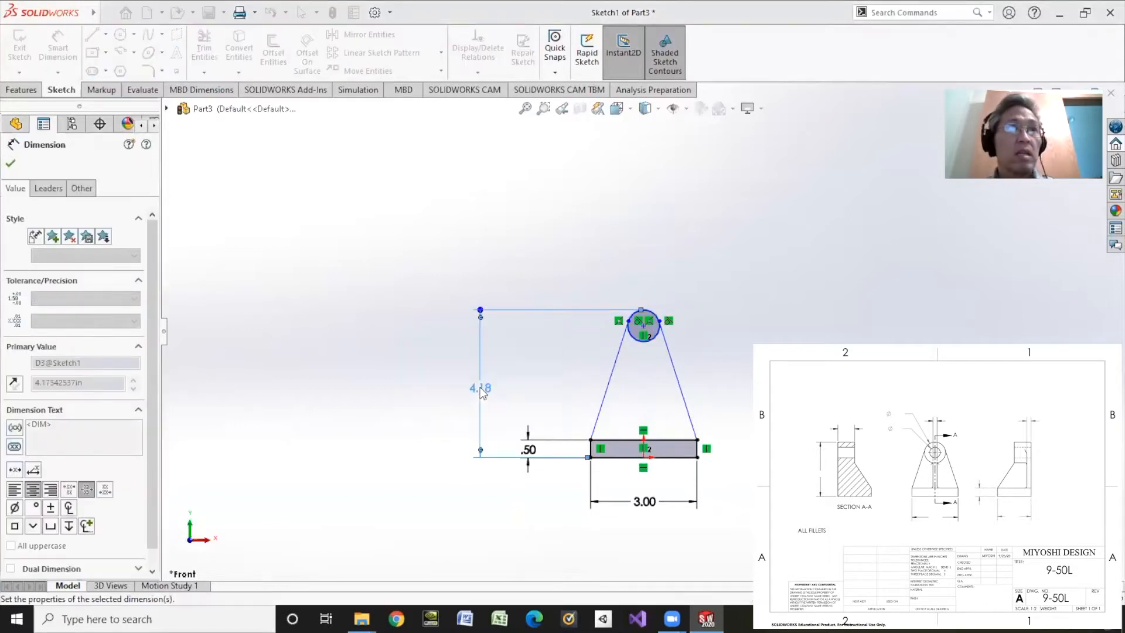
Dimension the circle's diameter at 1.5 in
click(649, 354)
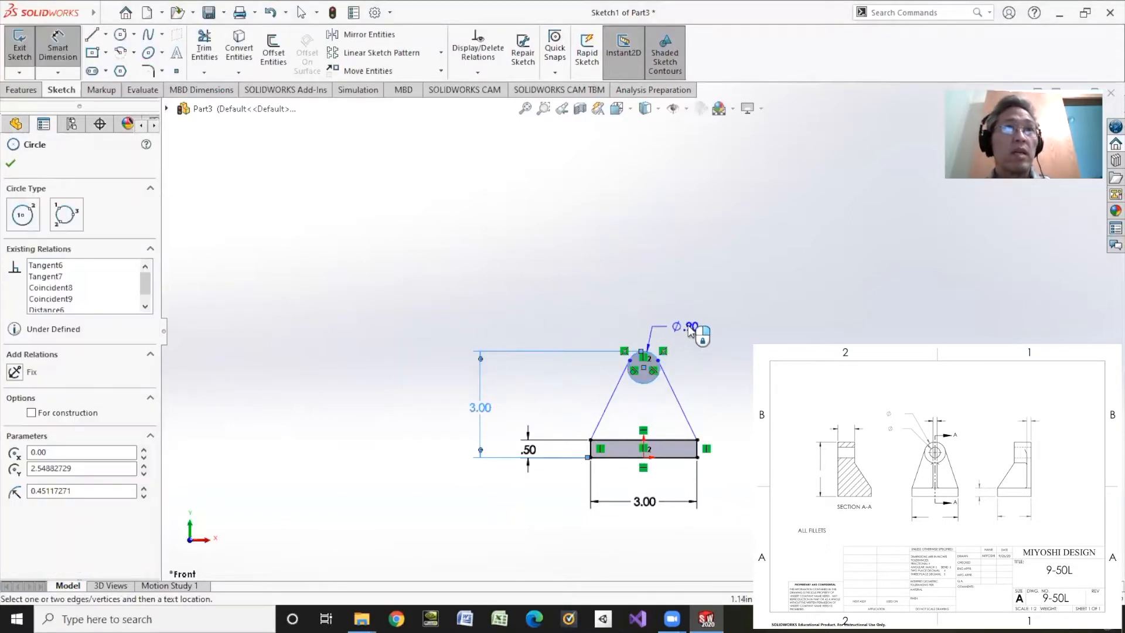
click(718, 324)
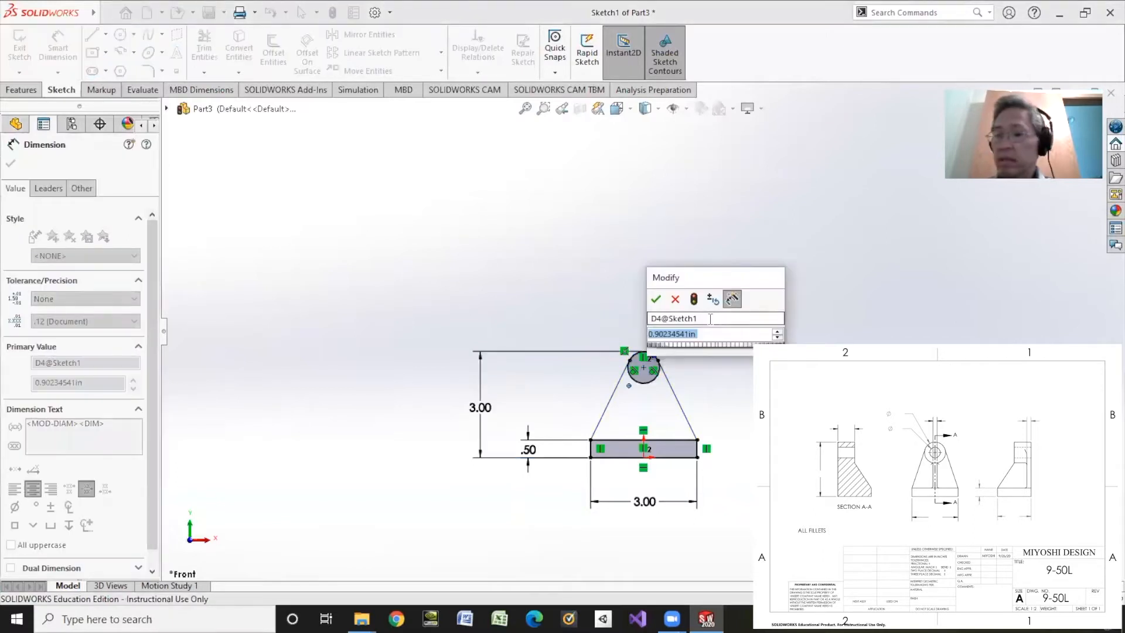
text(1.5)
key(Return)
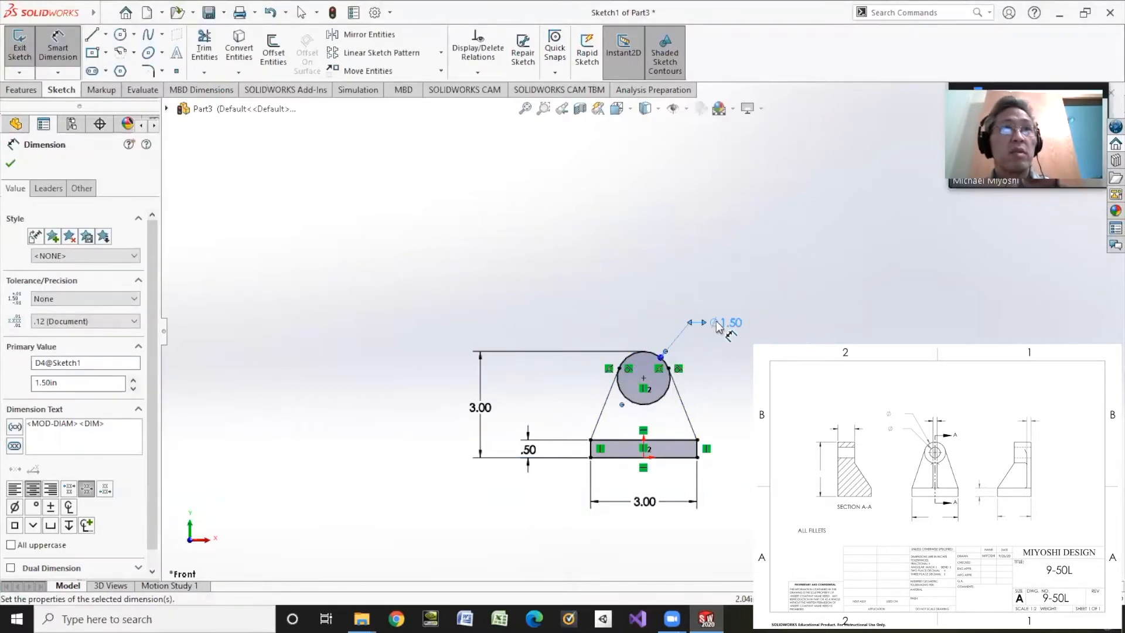
Change the circle's diameter to 1.25 in and the base rectangle's width to 2.75 in
click(731, 323)
text(1.25)
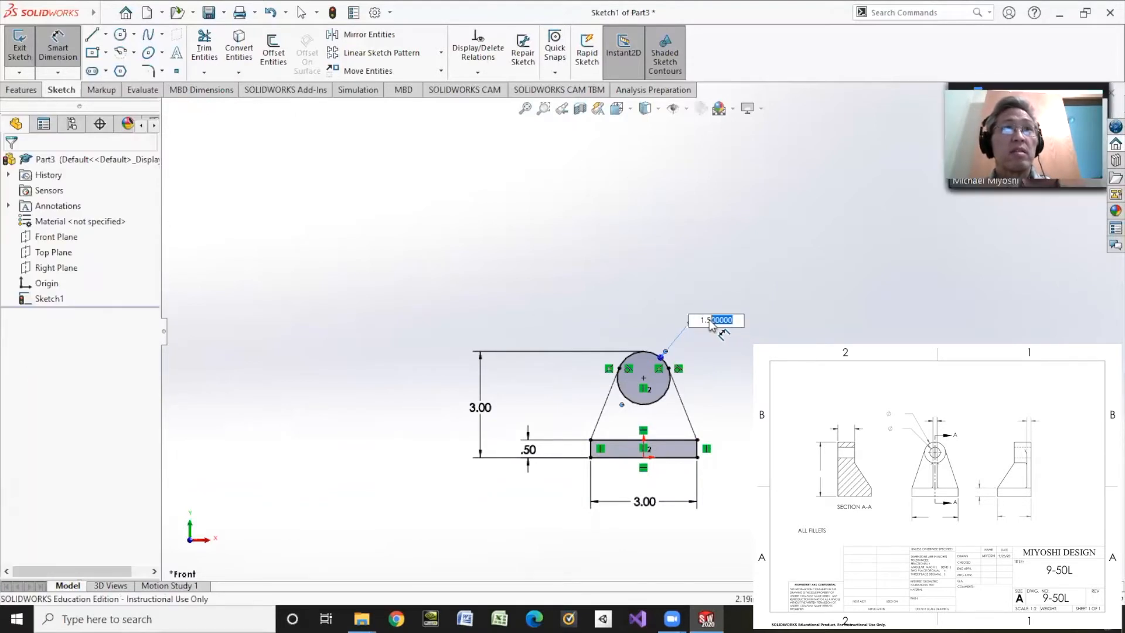
key(Return)
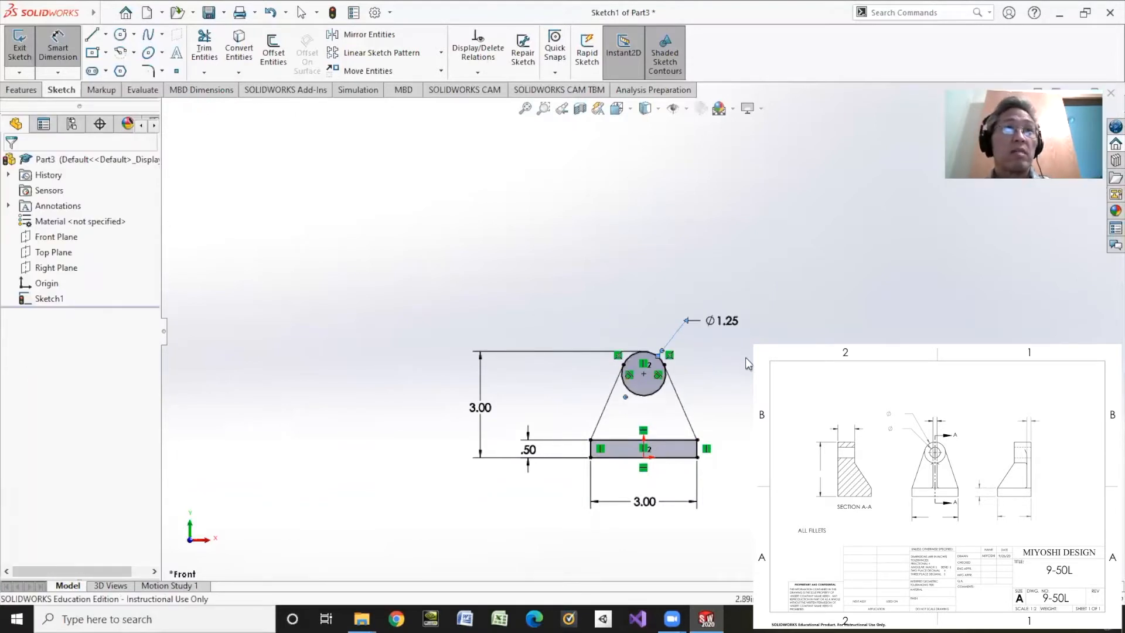
double_click(644, 501)
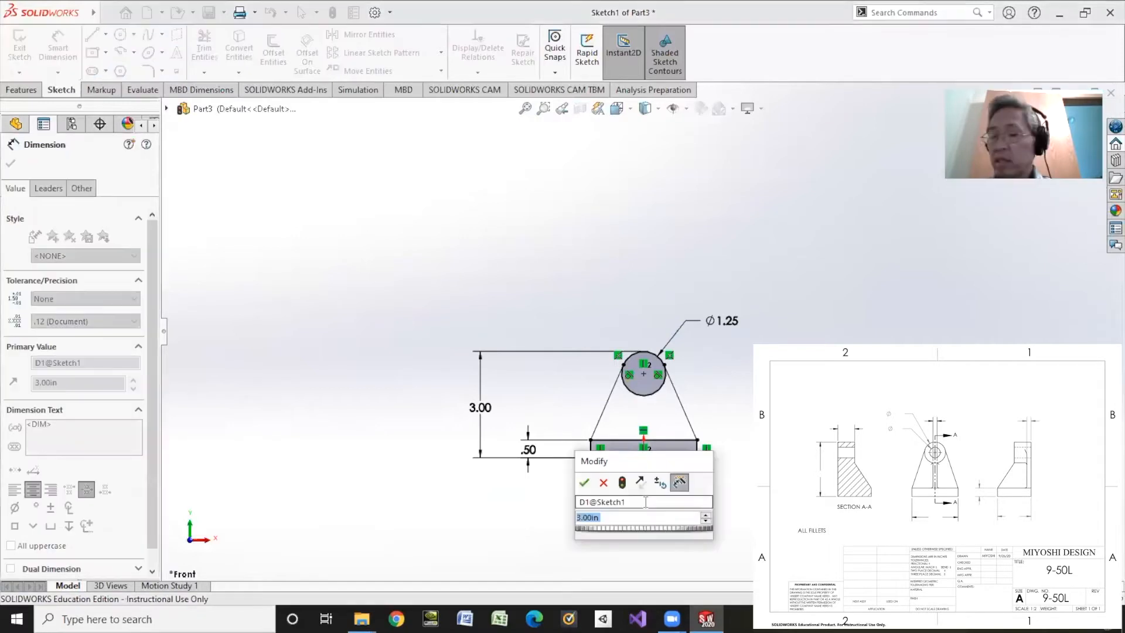
text(2.75)
key(Return)
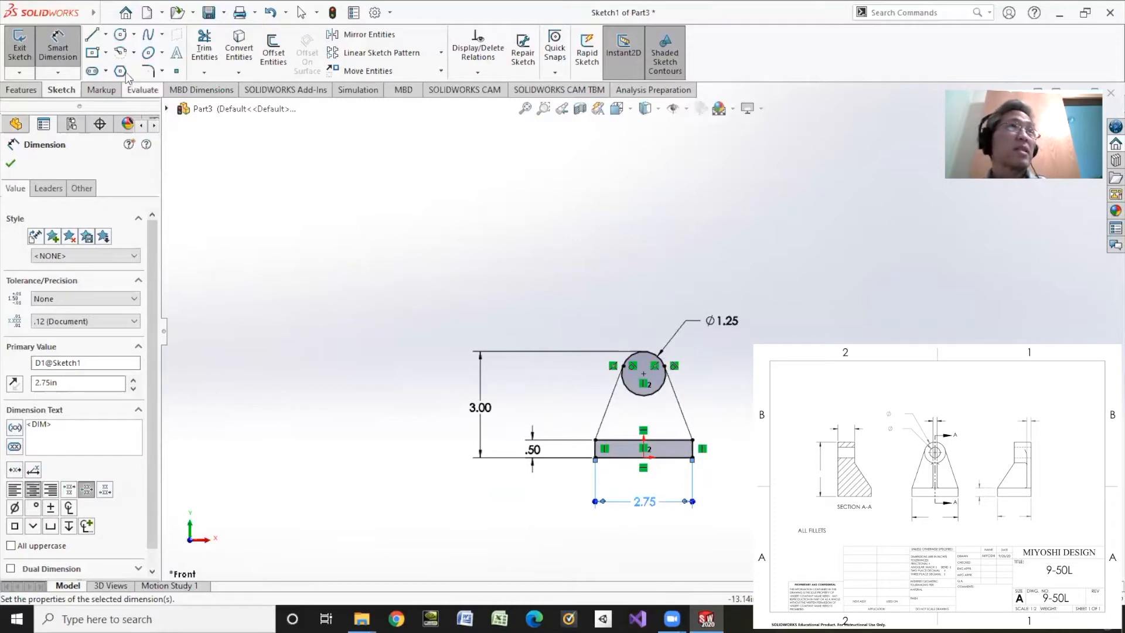
Sketch a smaller circle about 0.68 in in diameter, concentric with the 1.25 in circle
click(120, 34)
click(643, 373)
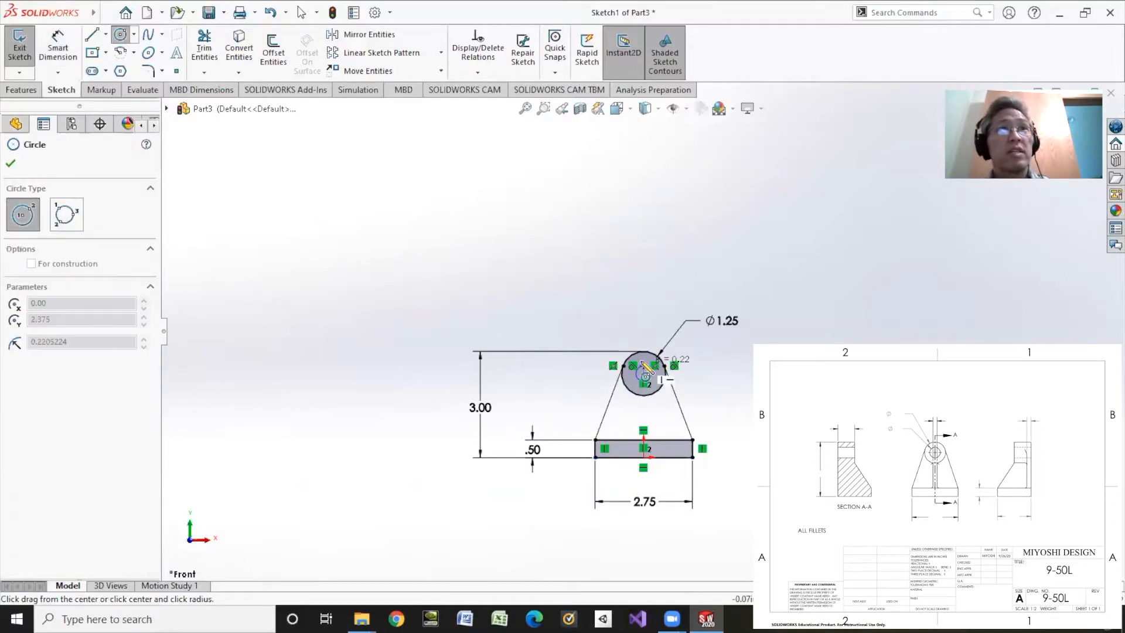
click(649, 369)
Dimension the inner circle's diameter at 0.75 in
click(58, 51)
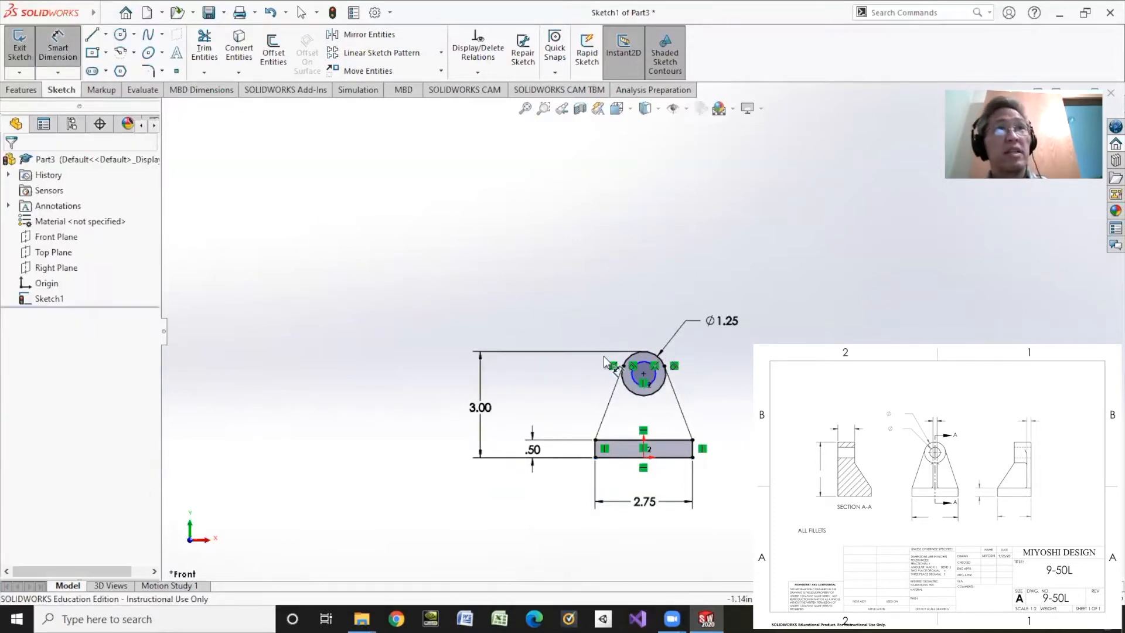
click(638, 367)
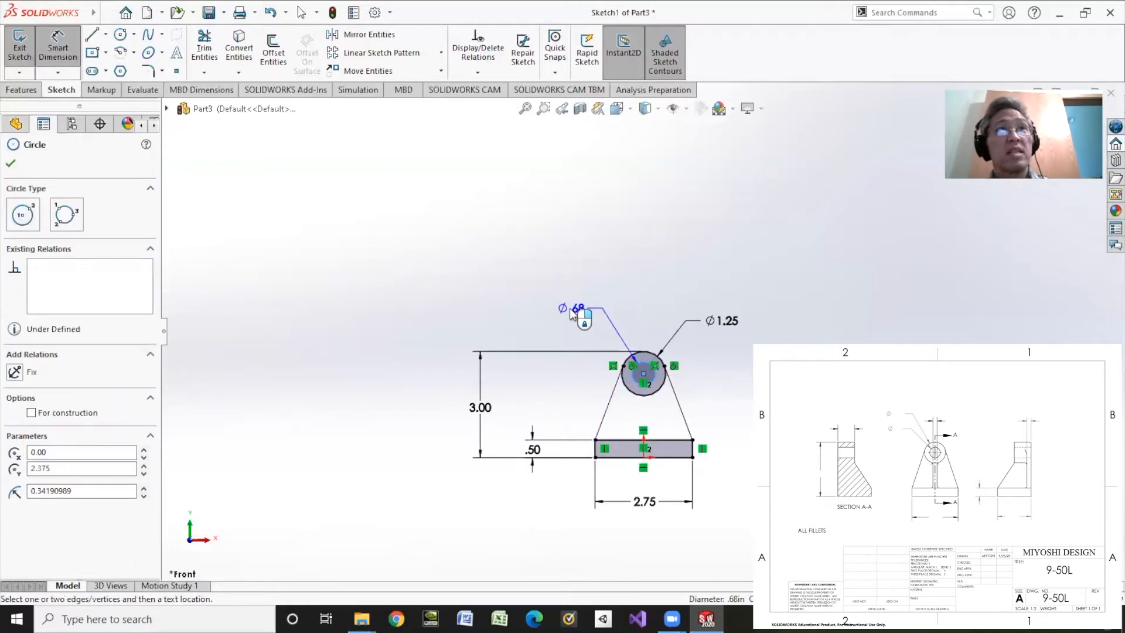
click(565, 305)
text(.75)
key(Return)
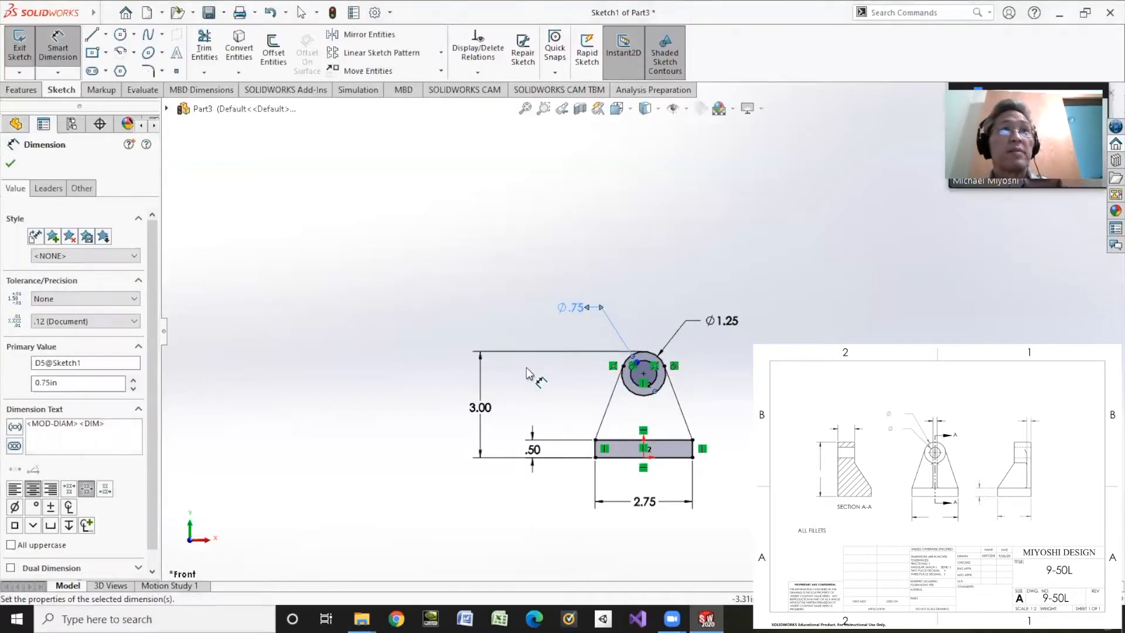
Change the inner circle's diameter to 0.5 in
double_click(571, 306)
text(.5)
key(Return)
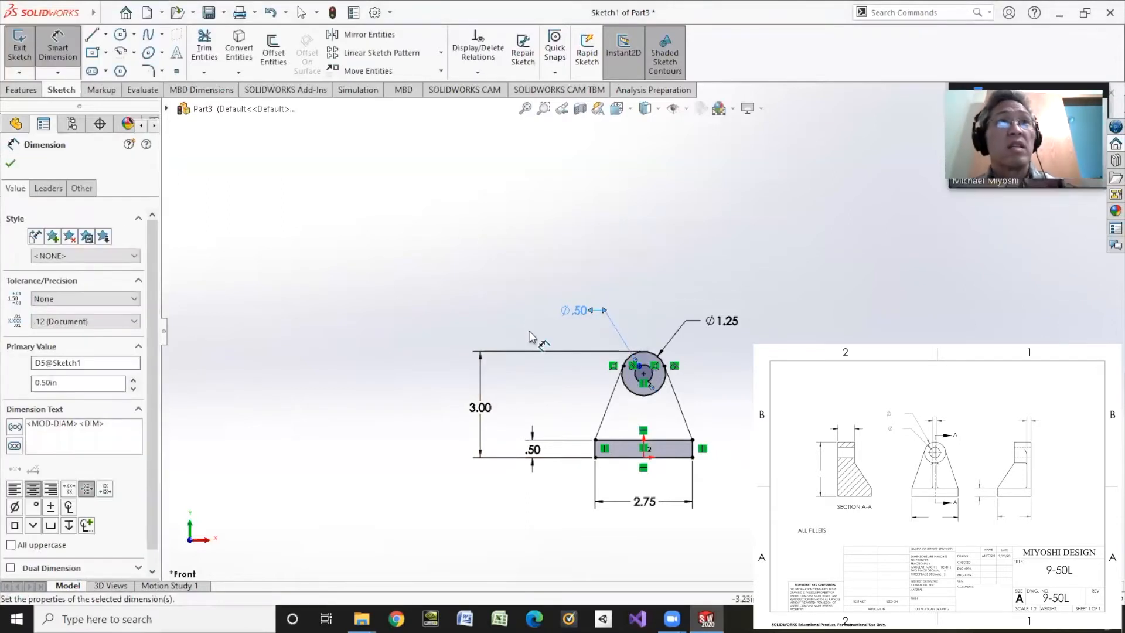
Set the inner circle's diameter to 0.625 in
double_click(575, 311)
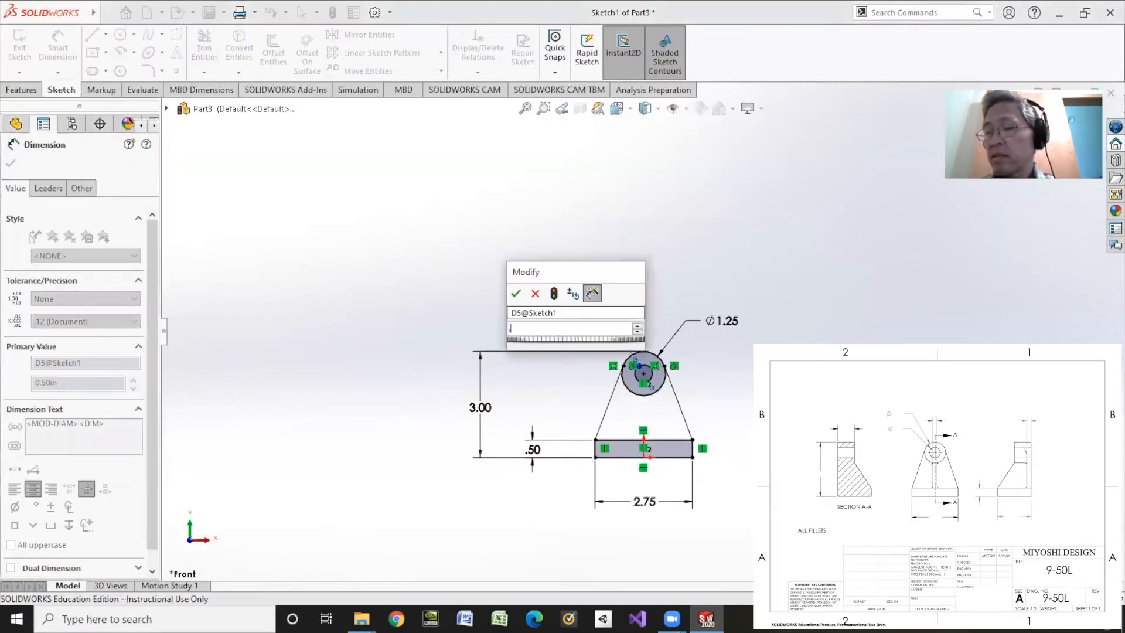
text(.625)
key(Return)
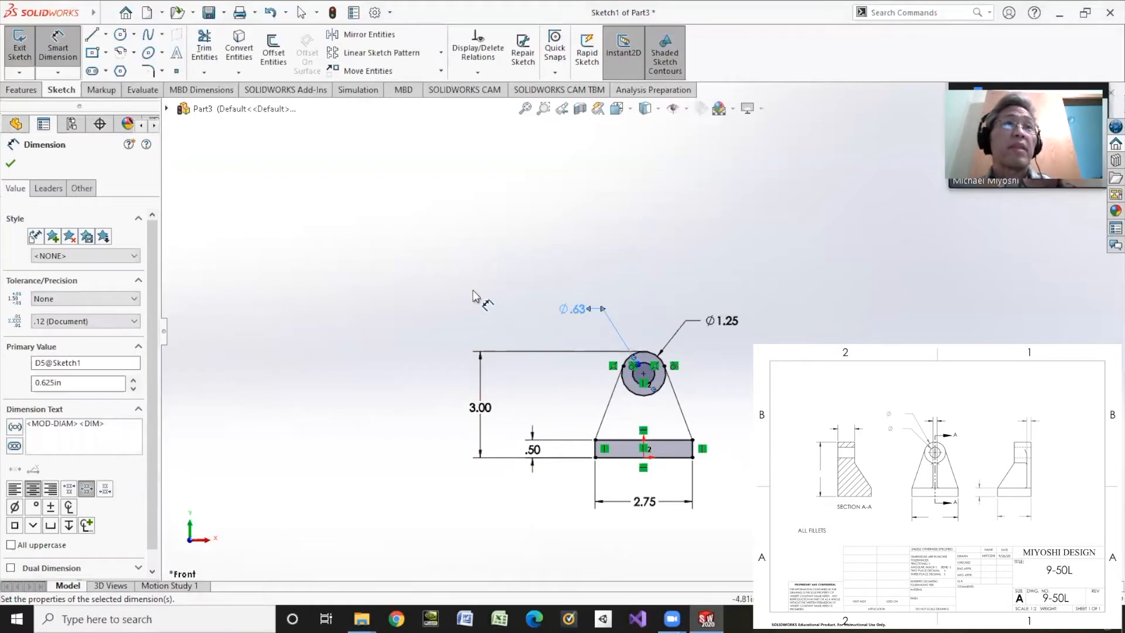
Set the overall height from the base to the circle's top to 3.25 in and finish dimensioning
double_click(480, 407)
text(3.)
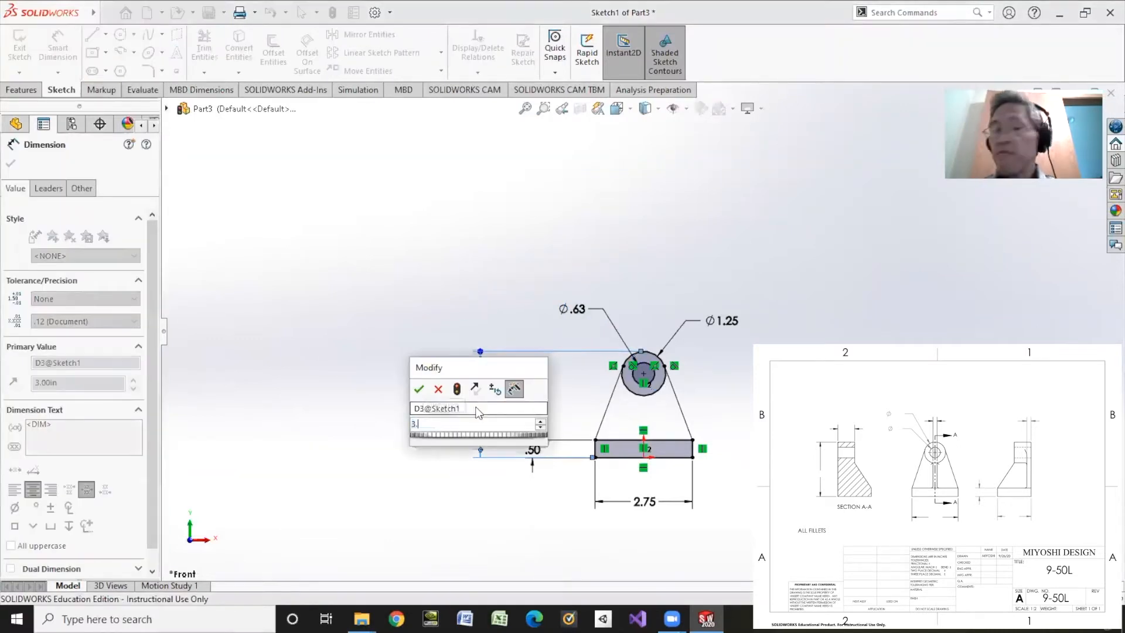
text(25)
key(Return)
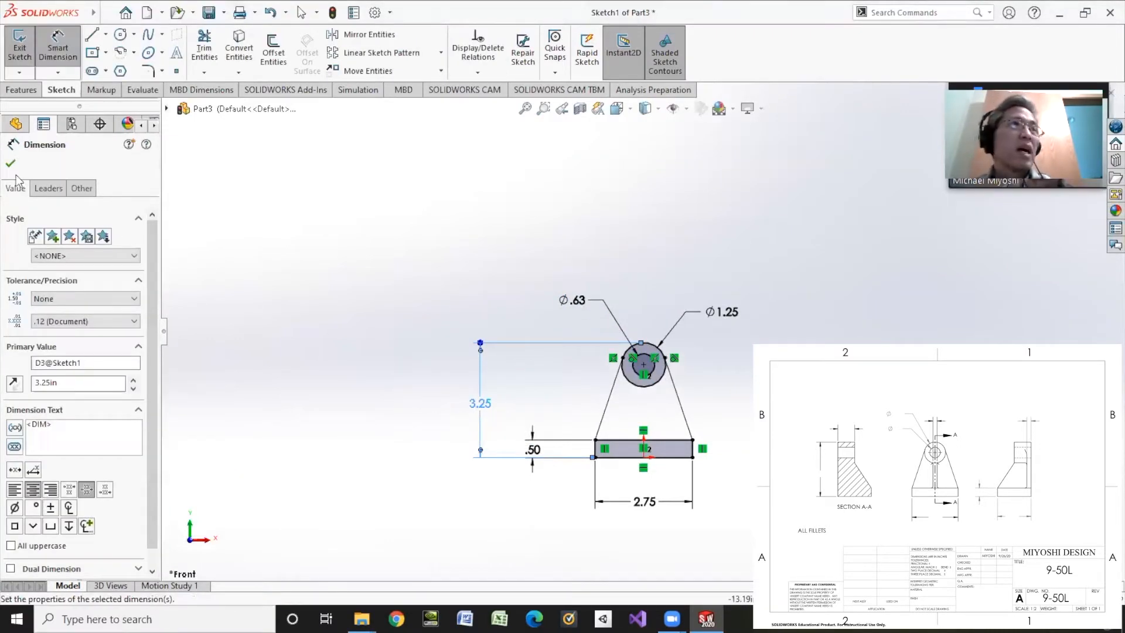
click(11, 163)
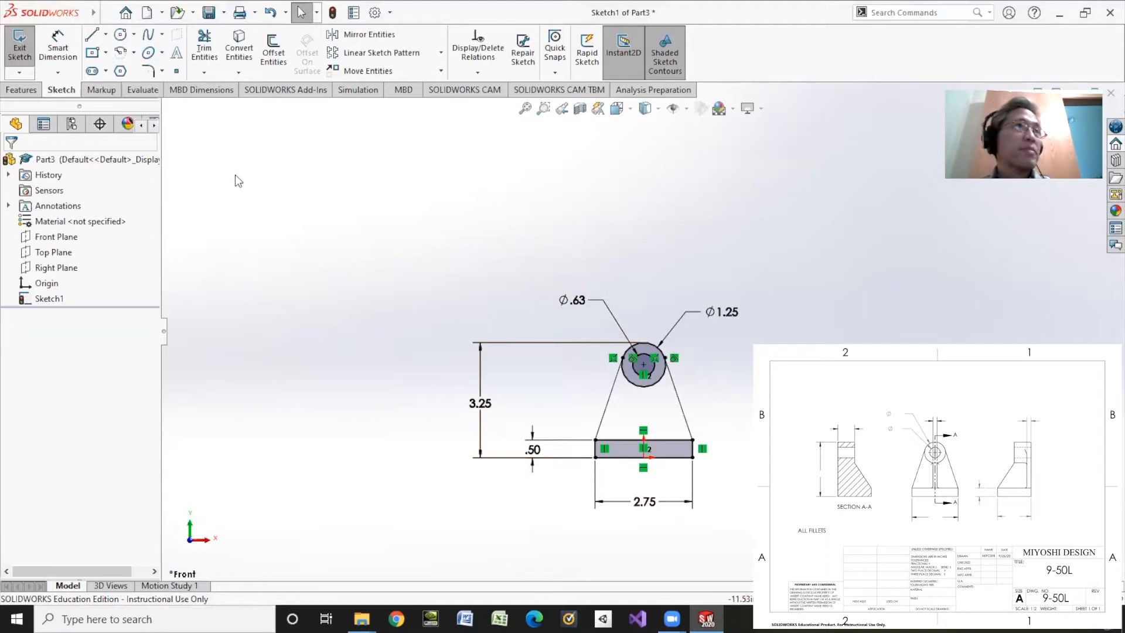
Extrude only the base rectangle region of the sketch with a blind depth of 0.10 in
click(31, 94)
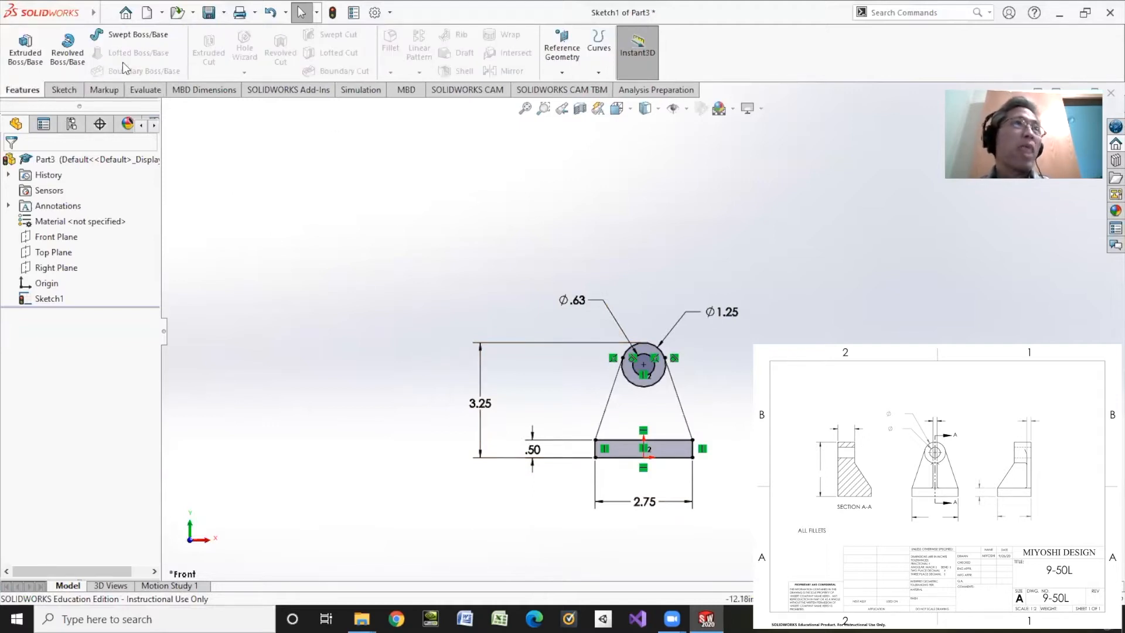
click(26, 53)
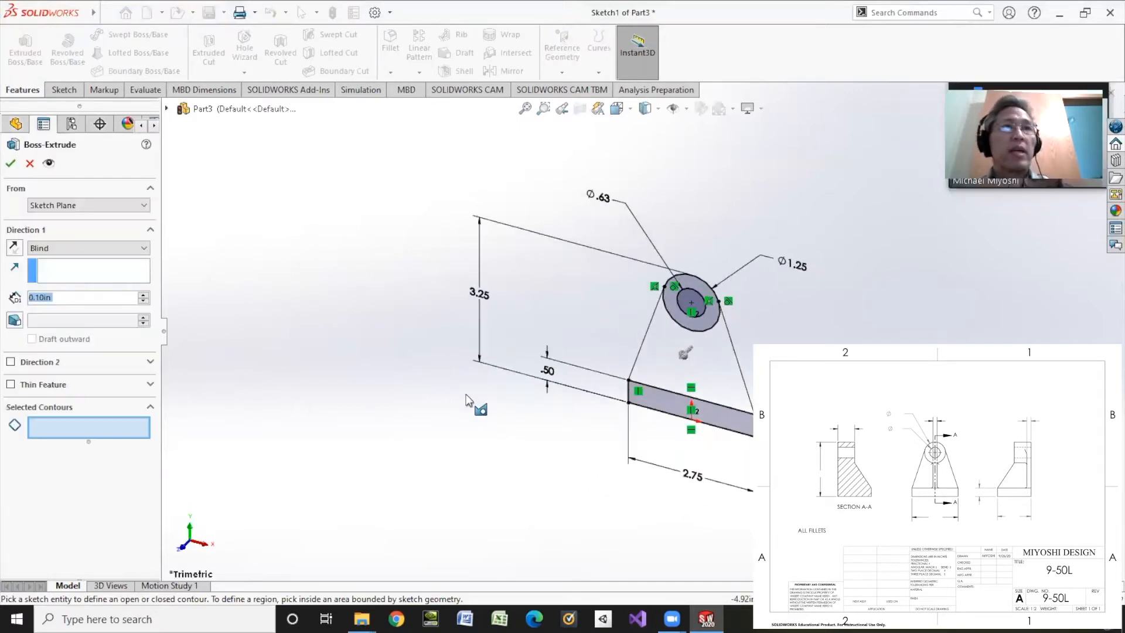
click(666, 399)
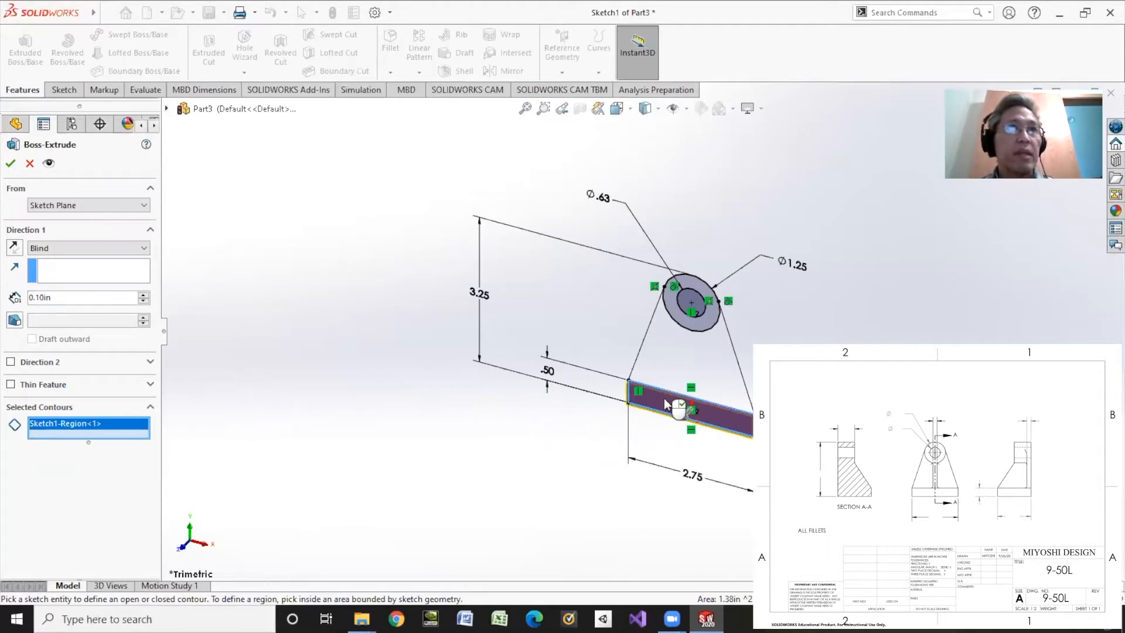
right_click(663, 398)
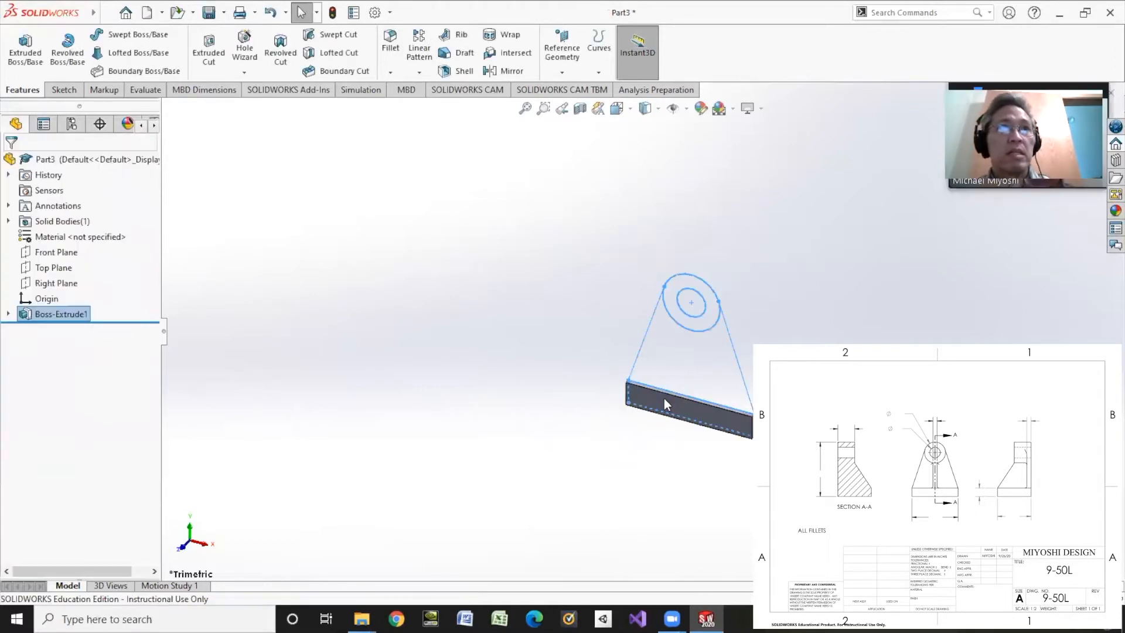
Edit the base extrusion and set its blind depth to 2.5 in
right_click(24, 315)
click(37, 271)
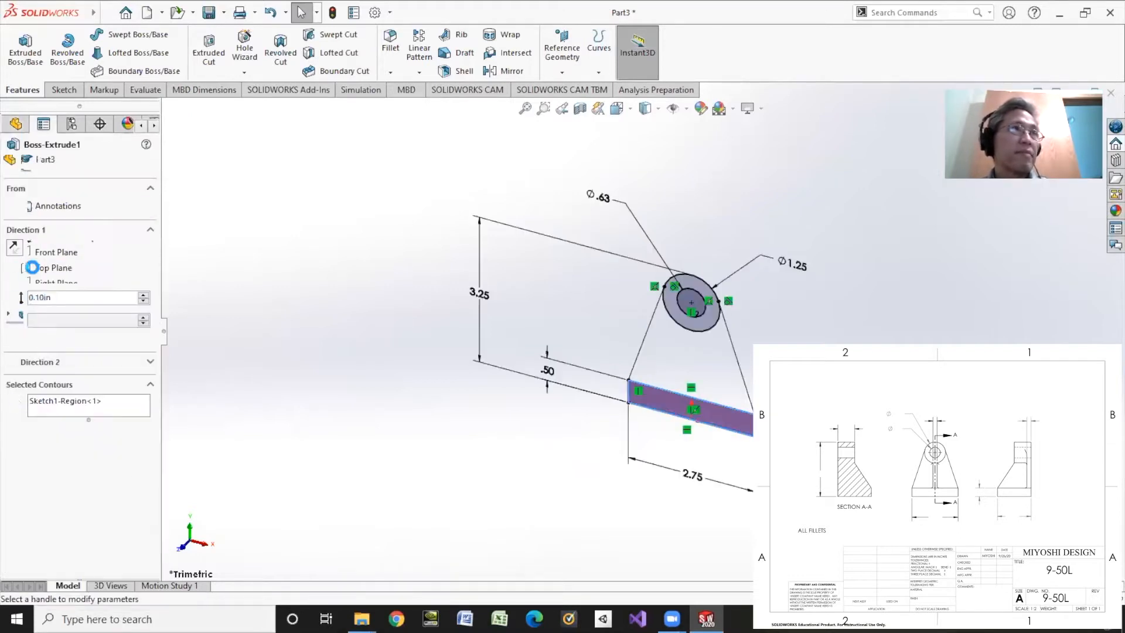
double_click(57, 297)
text(2.5)
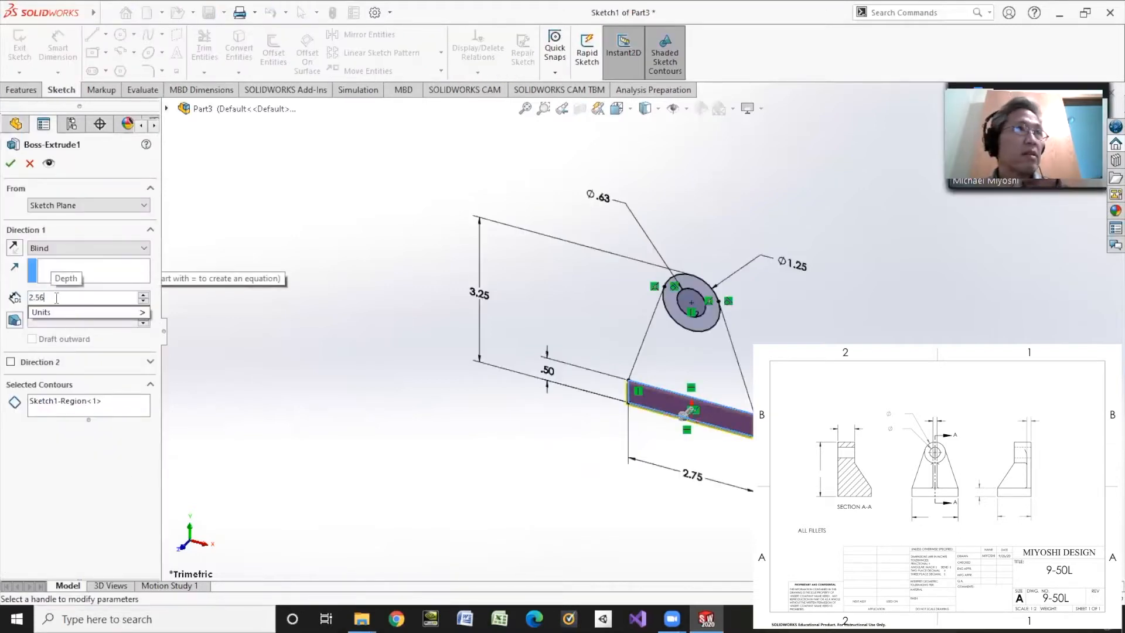
key(Return)
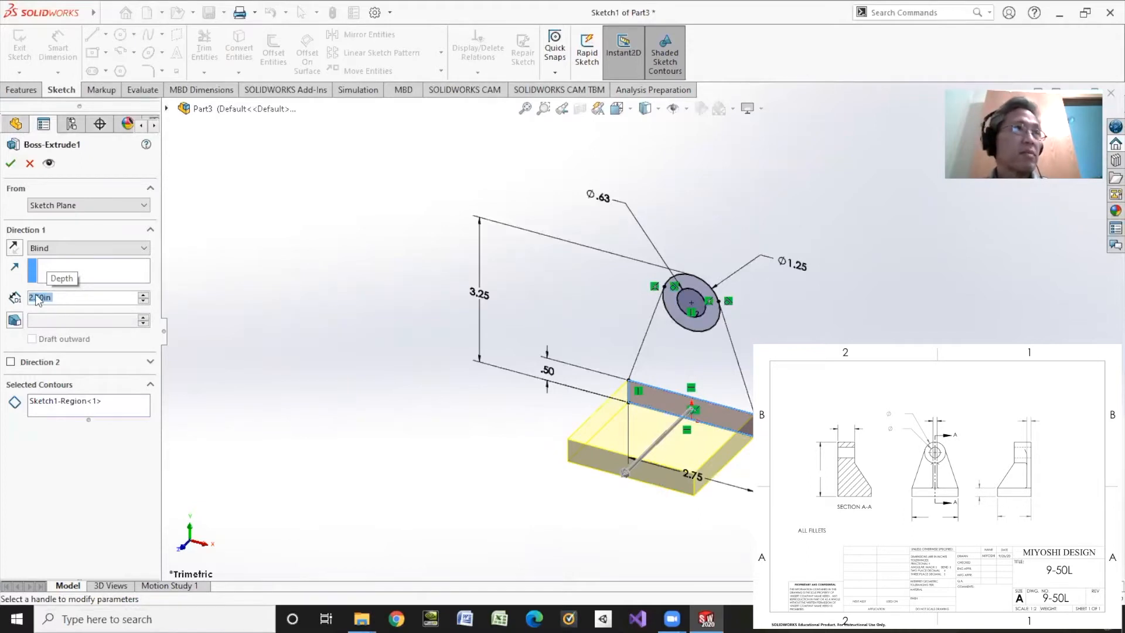
Set the base extrusion's depth to 2 in and apply the edit
text(2)
key(Return)
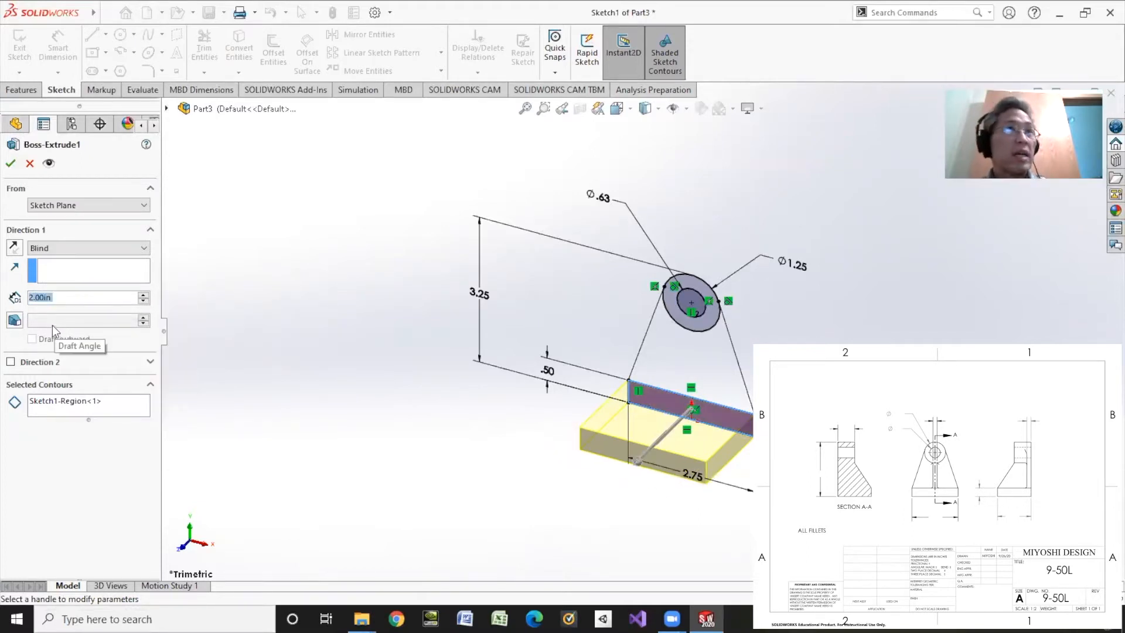
click(10, 162)
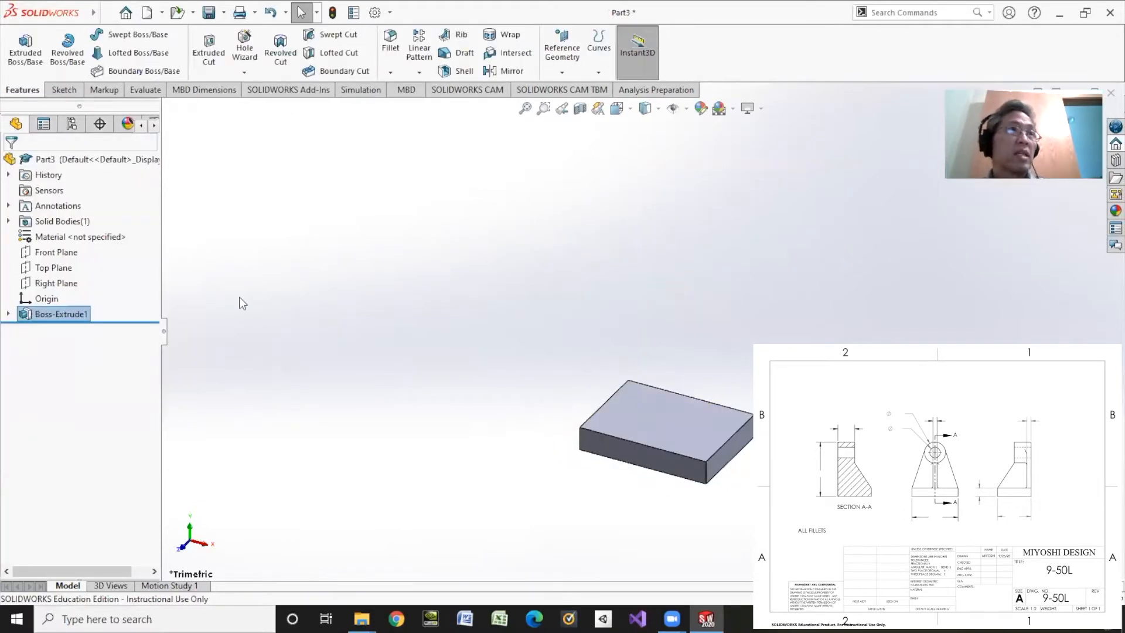
Extrude the ring region between the two concentric circles of the front profile sketch with a blind depth of 1 in
click(8, 313)
click(58, 329)
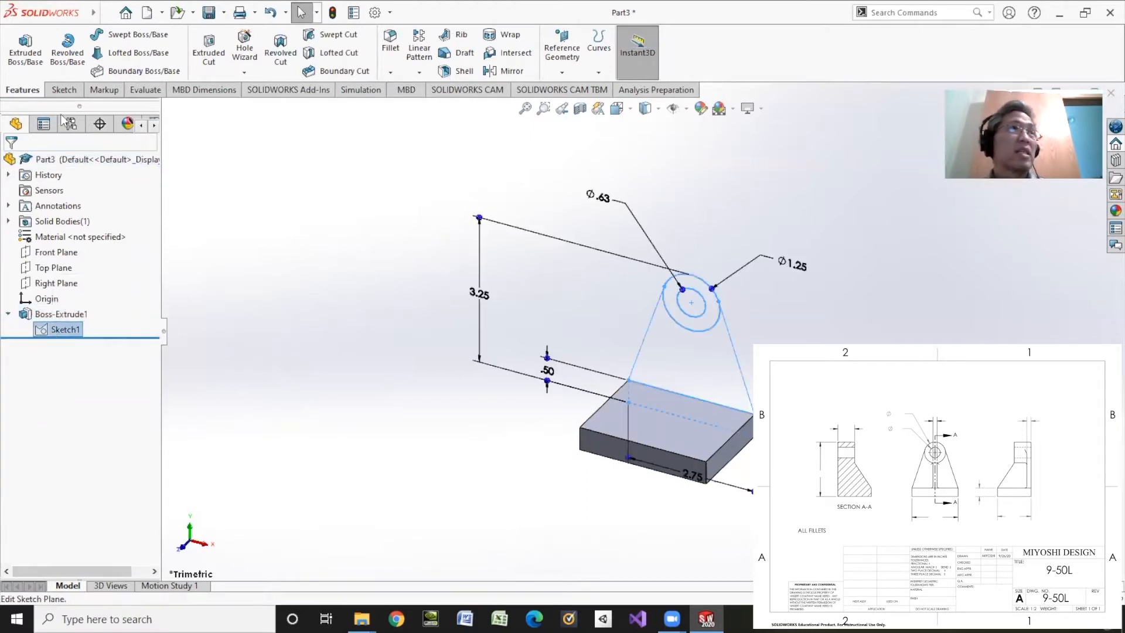
click(25, 49)
click(681, 321)
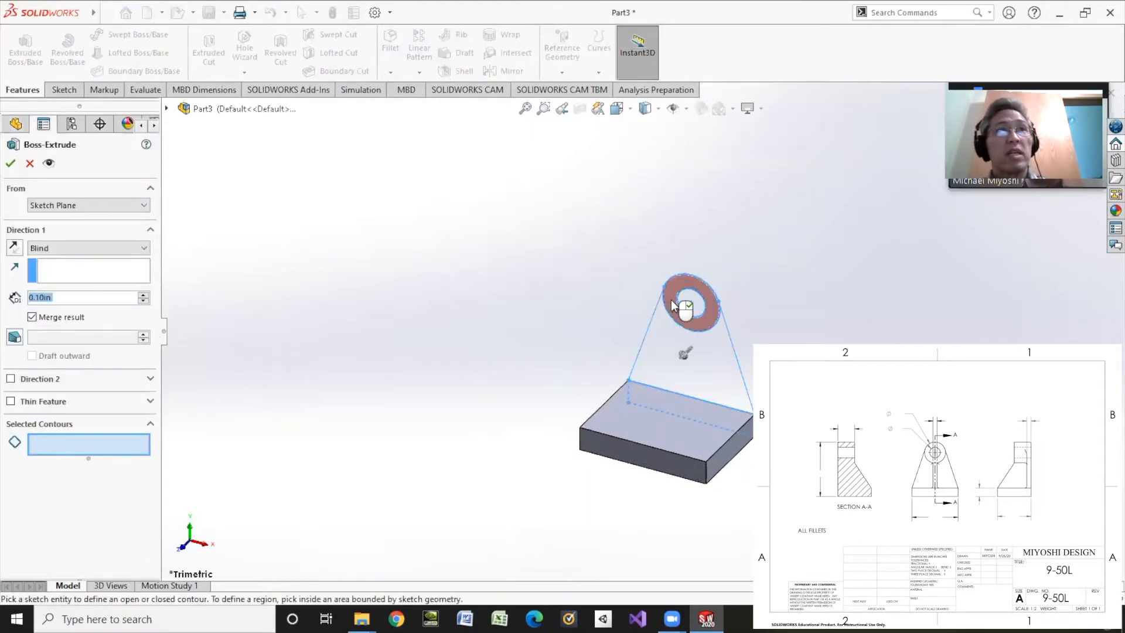
double_click(66, 294)
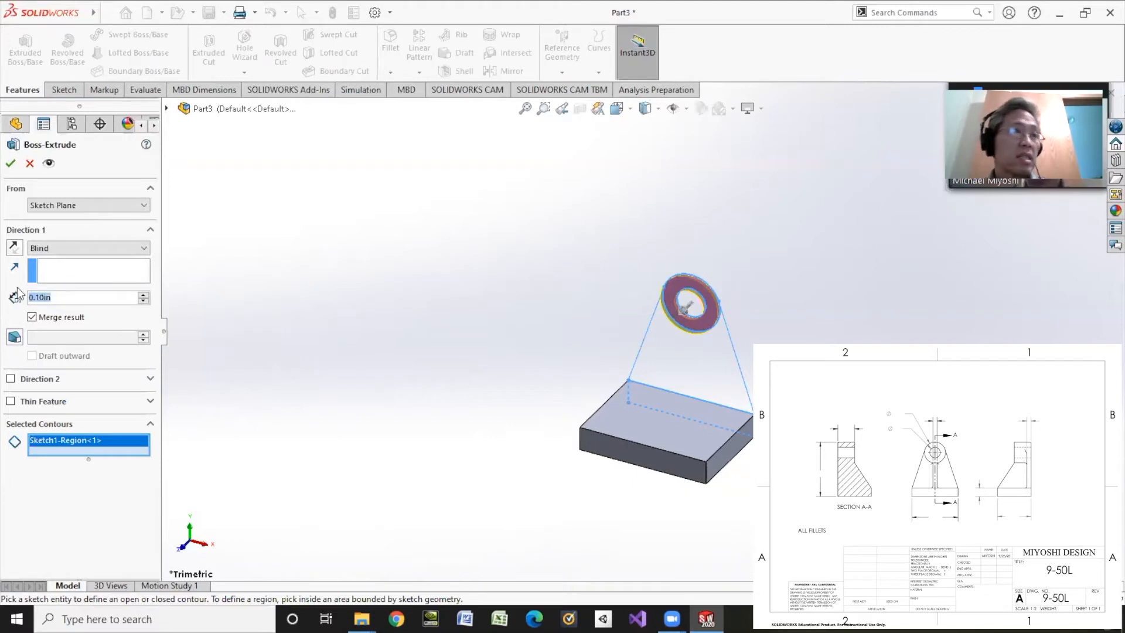
text(1.5)
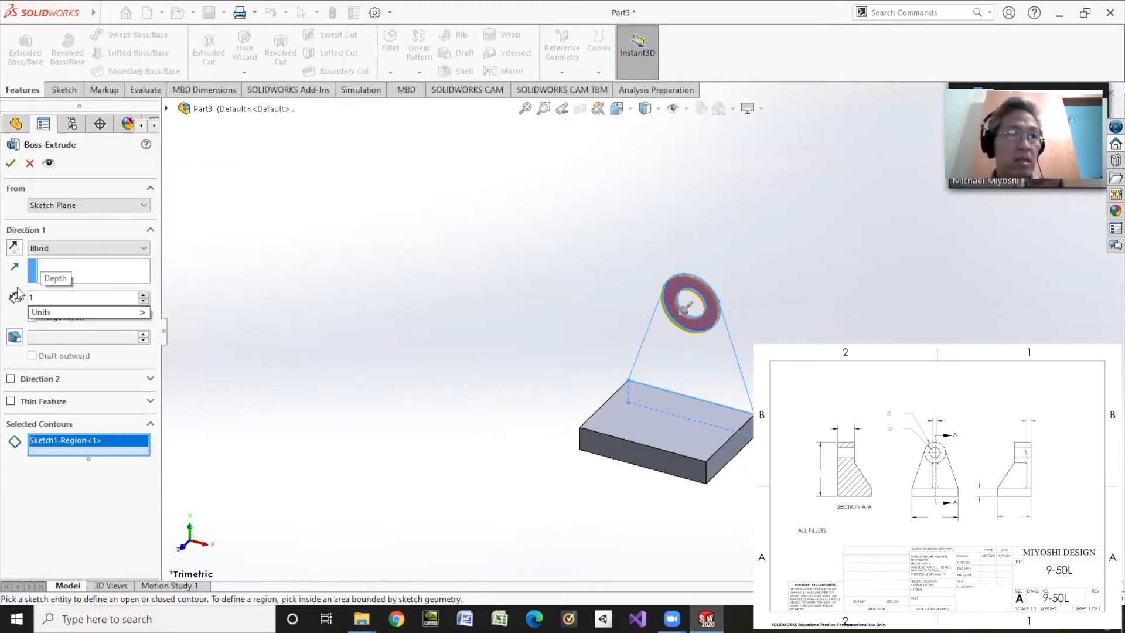
key(Return)
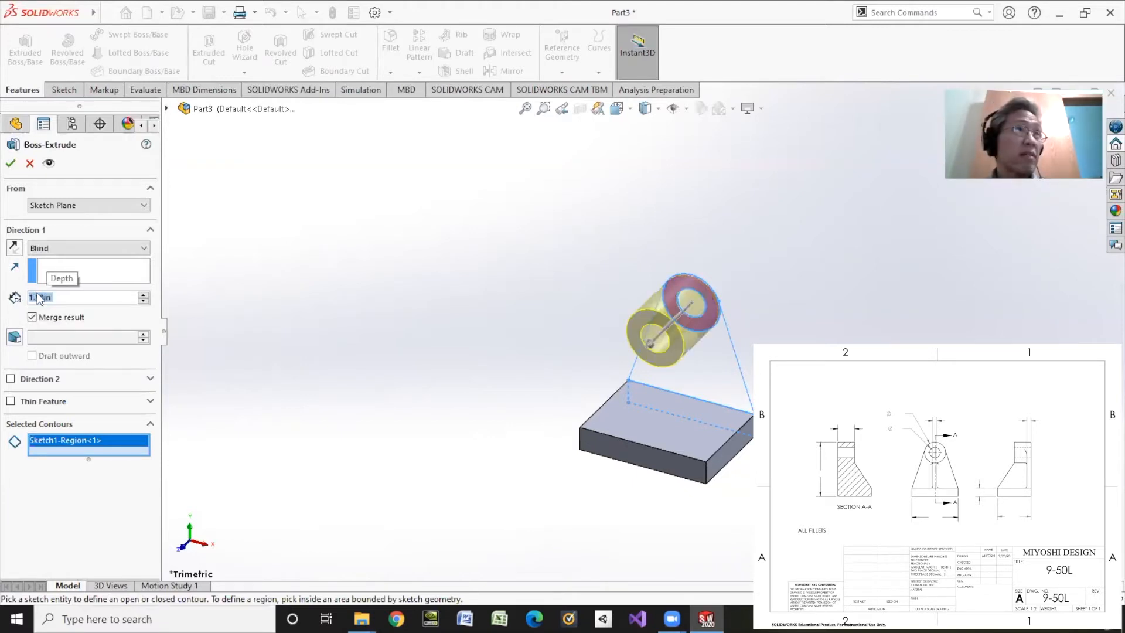
text(1)
key(Return)
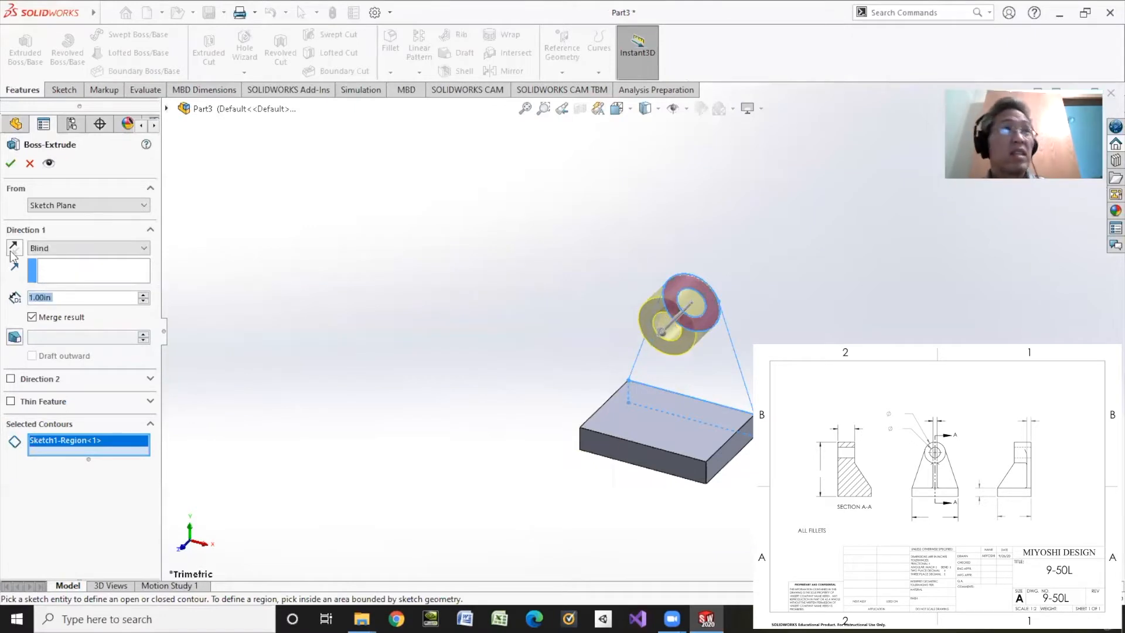
click(9, 162)
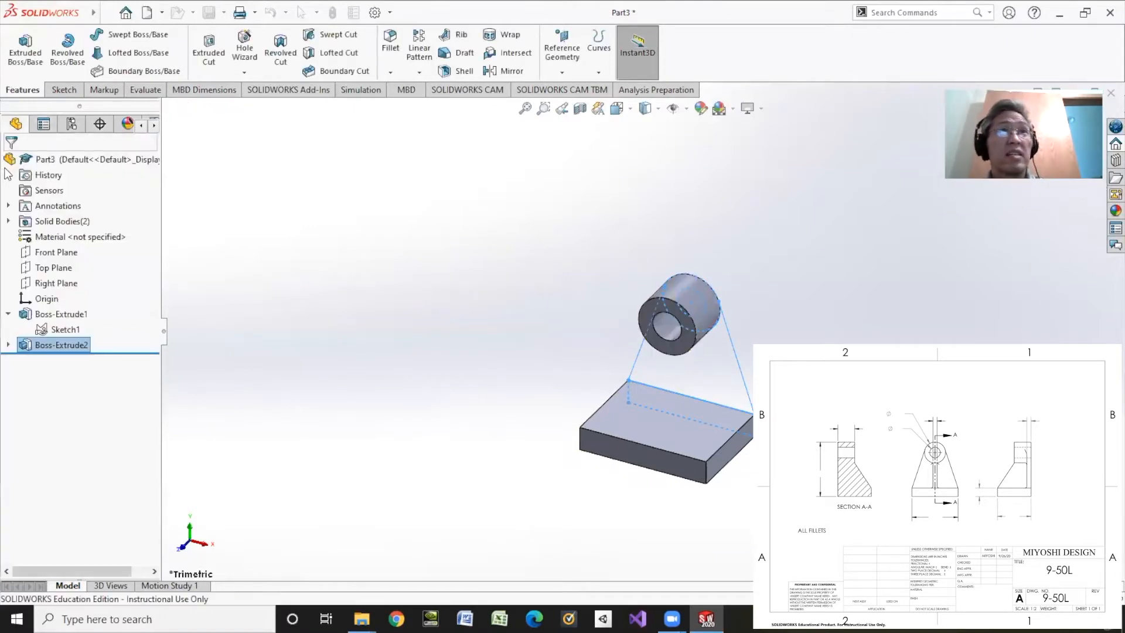
Extrude the tapered upright region between the base and the cylinder with a blind depth of 0.25 in
click(70, 331)
click(26, 49)
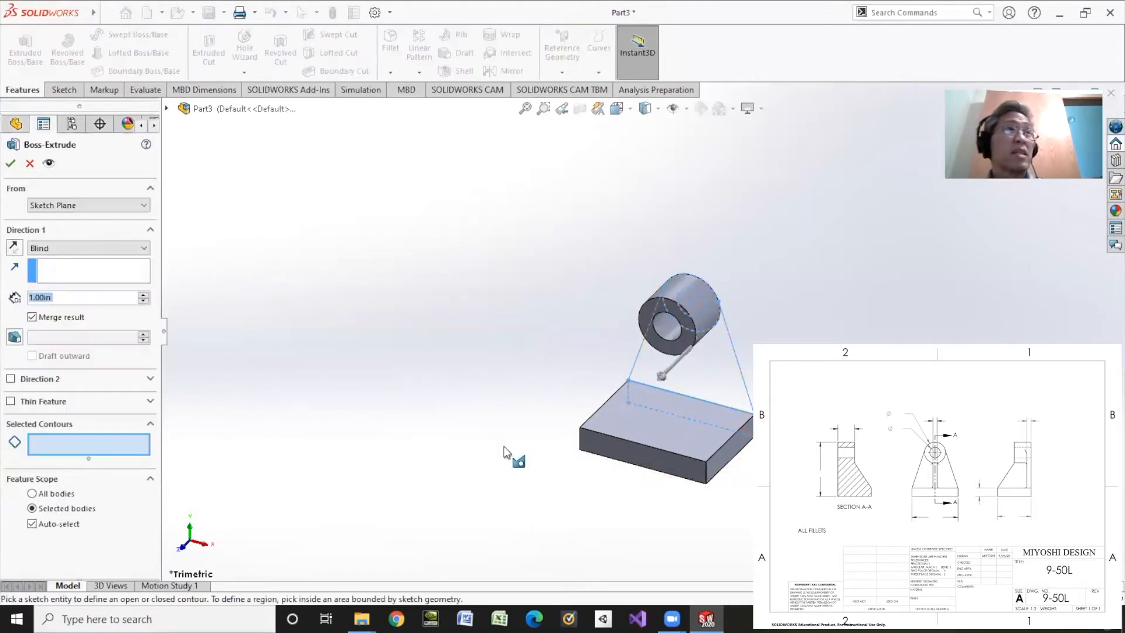
click(117, 441)
click(684, 377)
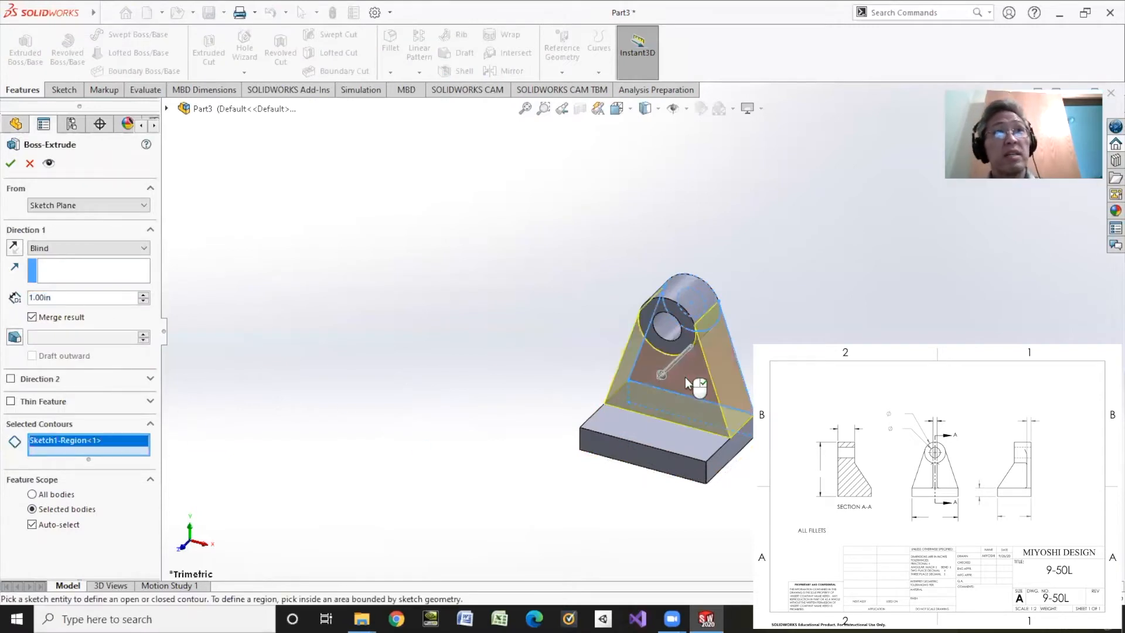
double_click(55, 297)
text(0.25)
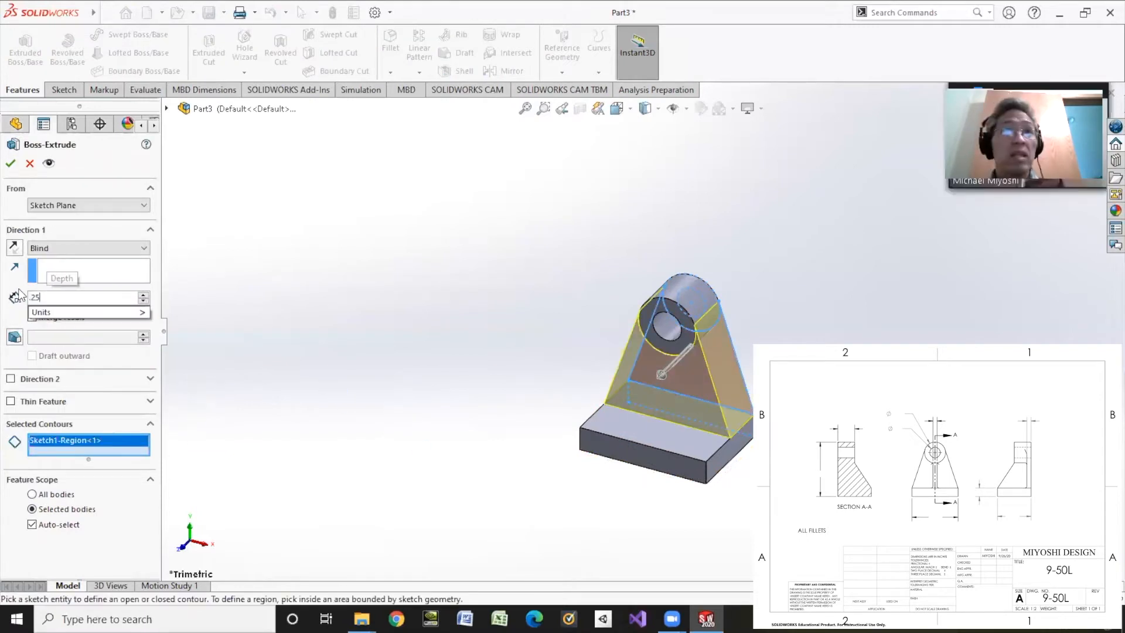
key(Return)
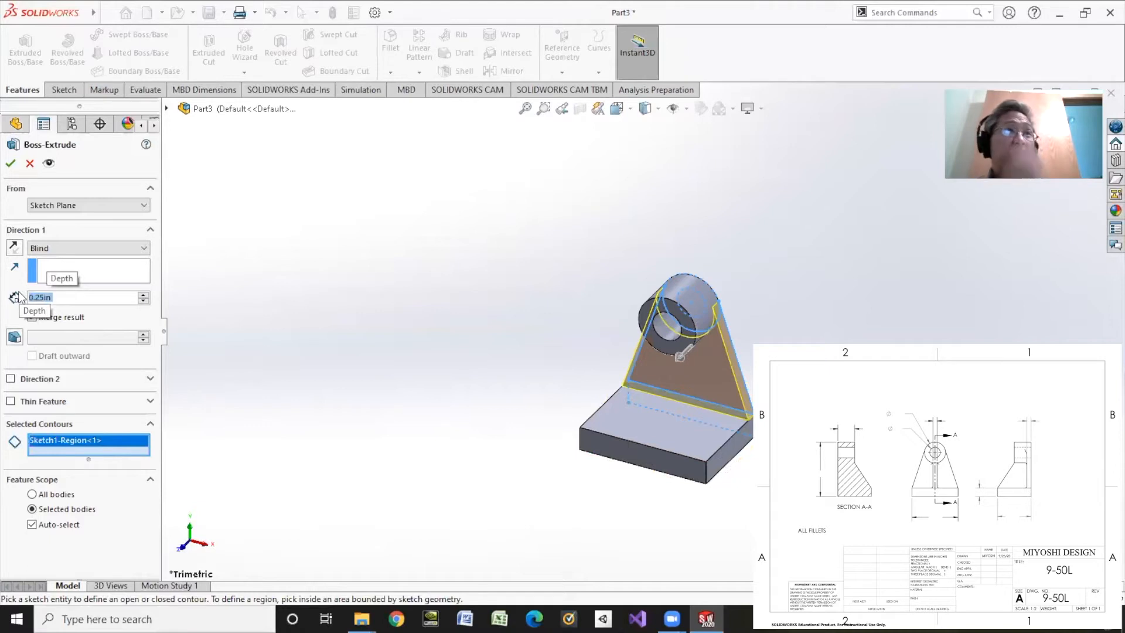
click(11, 163)
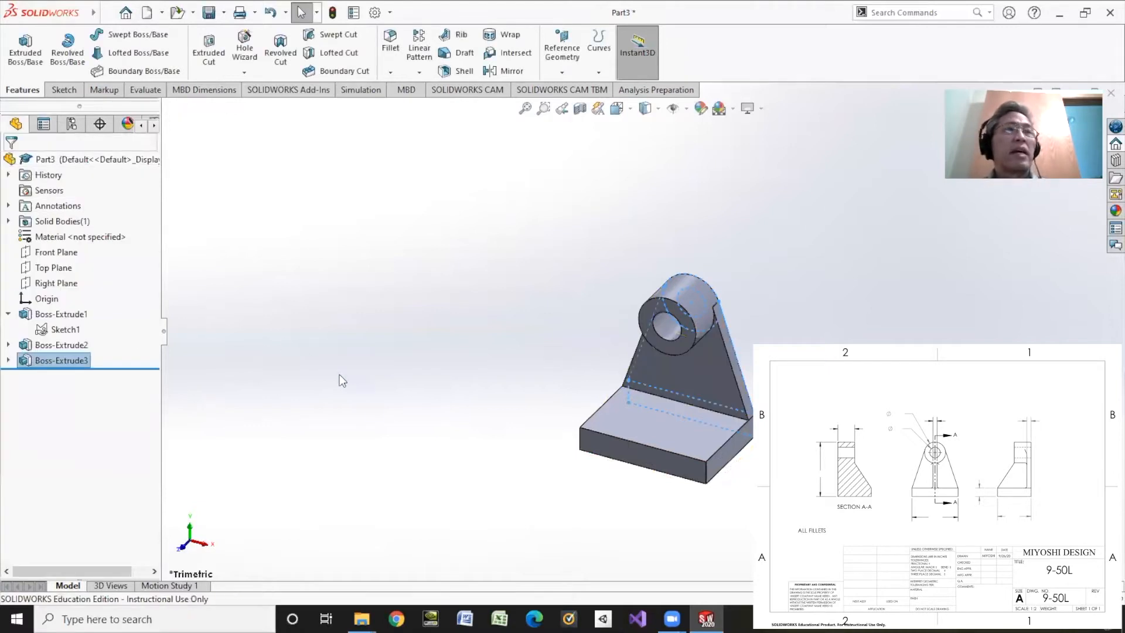
middle_drag(514, 431, 693, 341)
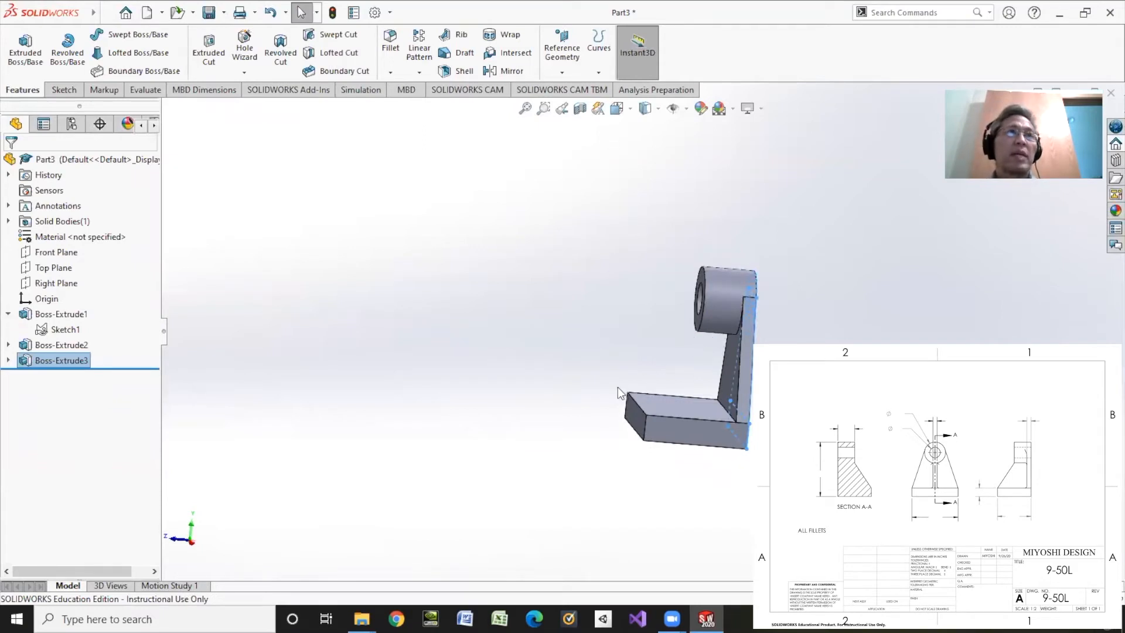
scroll(617, 384, down, 2)
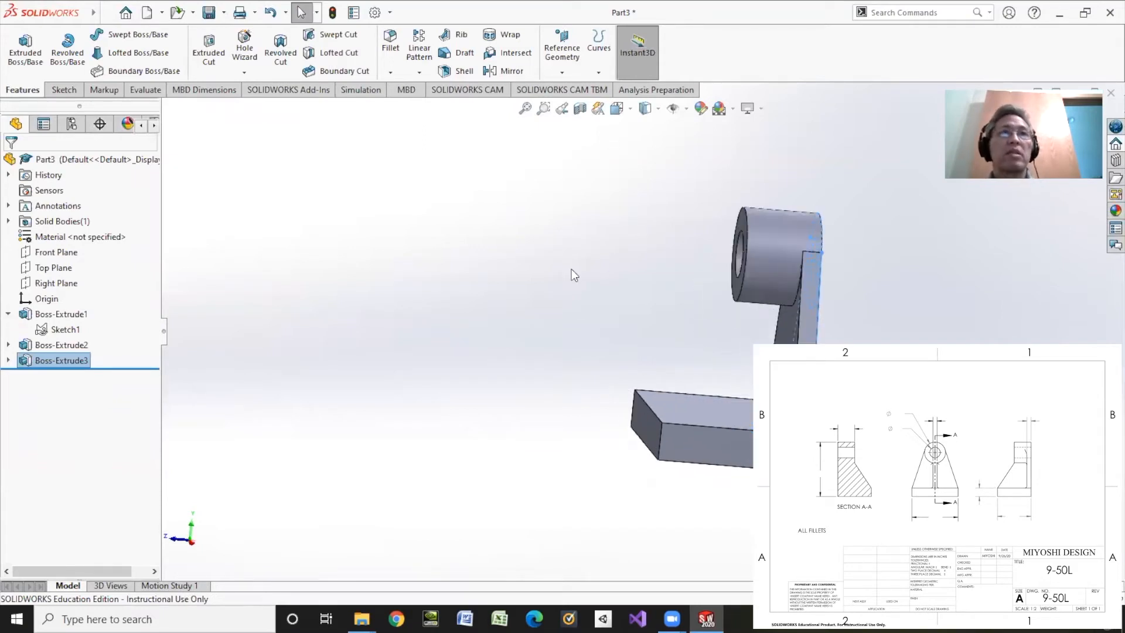
click(458, 38)
click(11, 164)
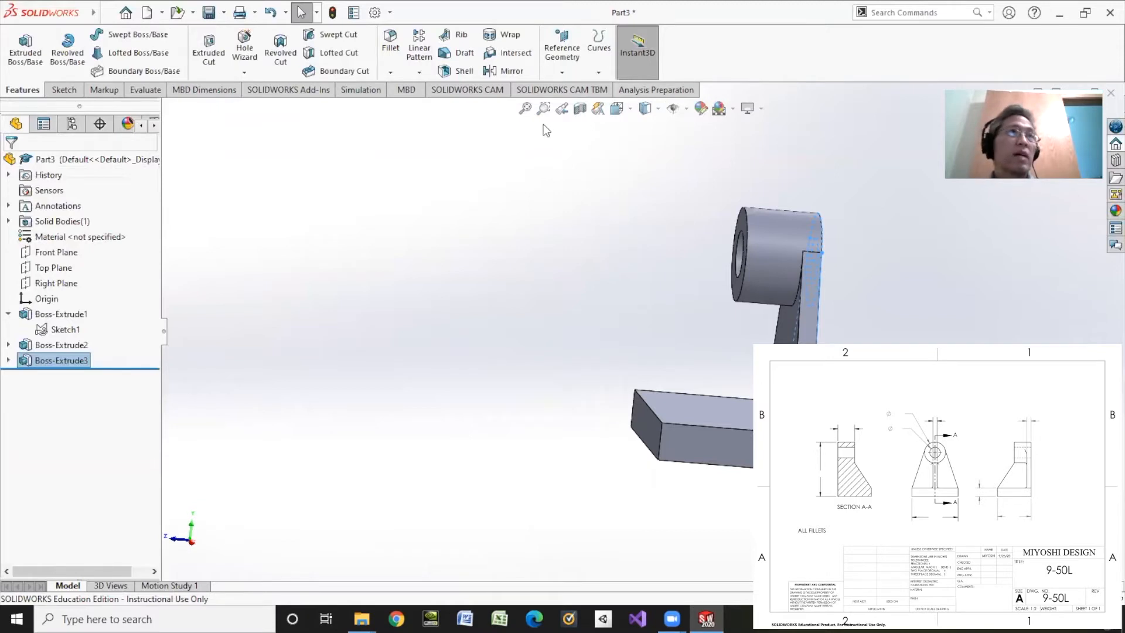
Show the part in the Right view and open a new sketch on the Right Plane
click(628, 109)
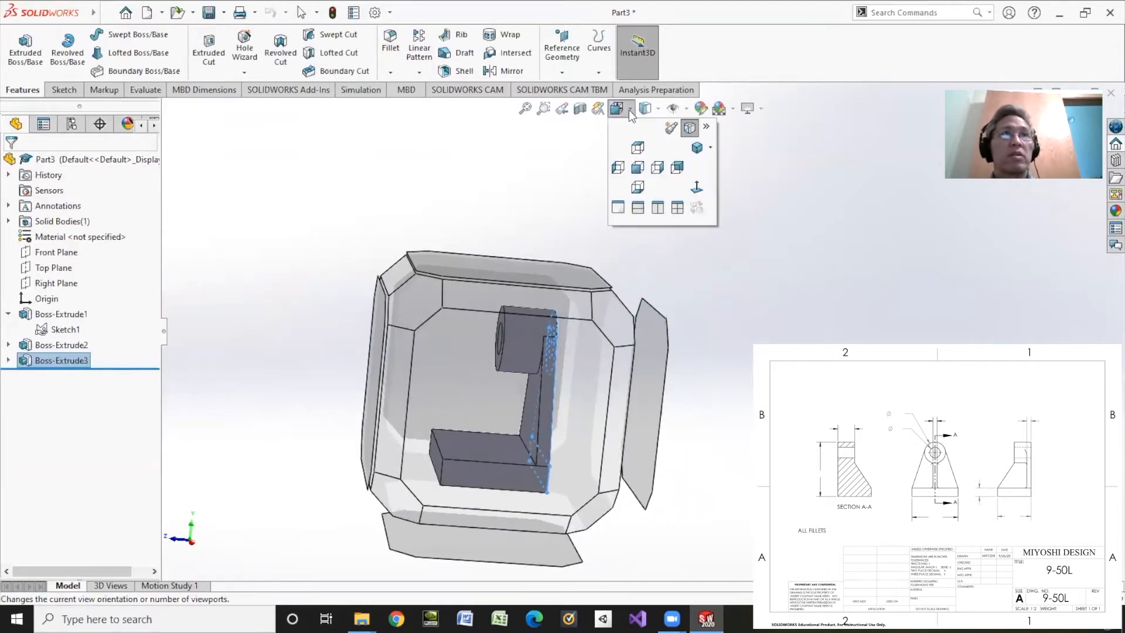
click(654, 161)
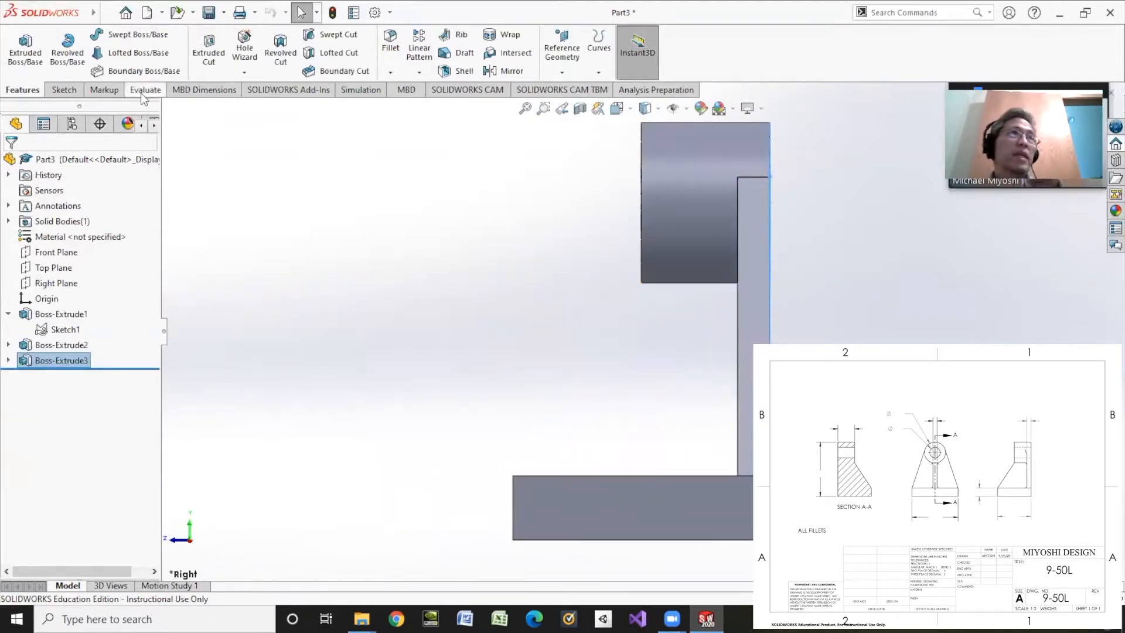
click(63, 91)
click(19, 46)
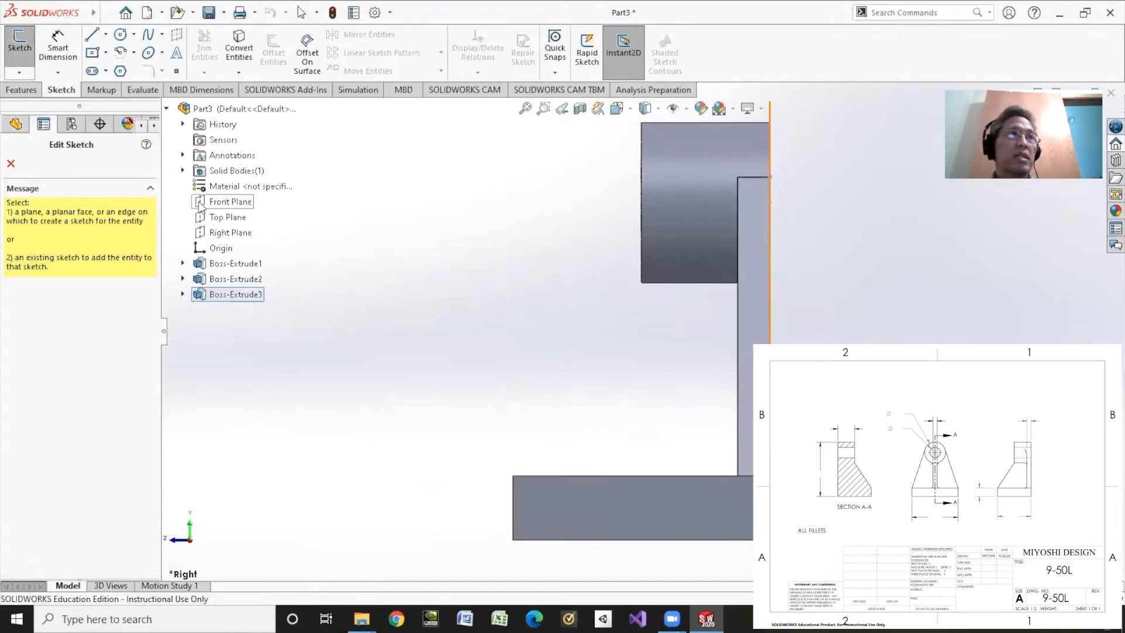
click(216, 233)
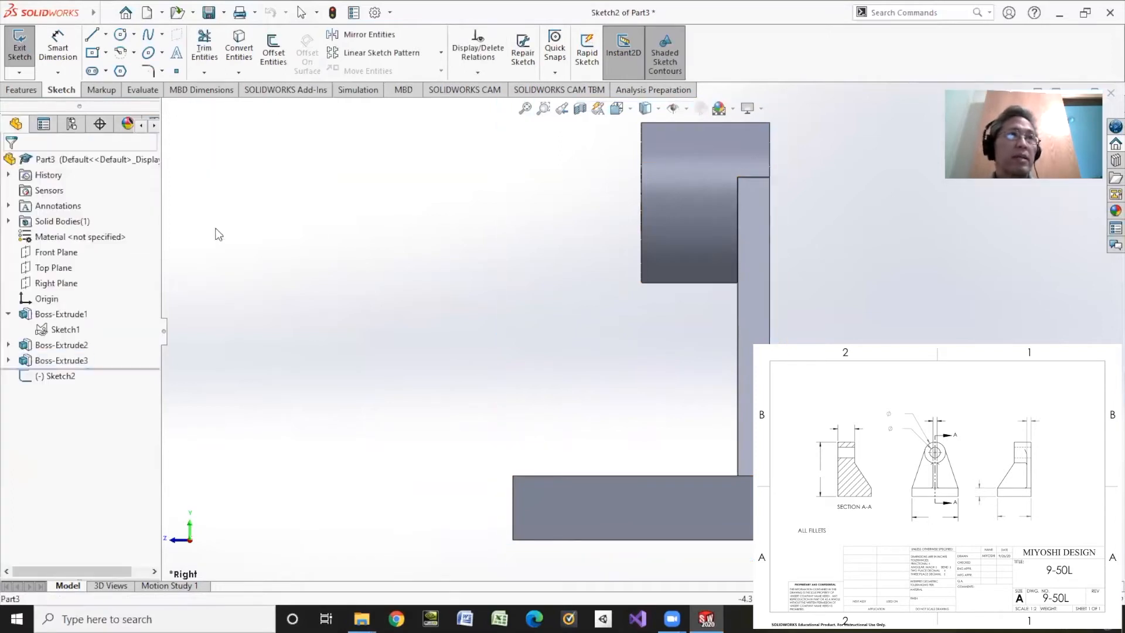
Sketch a slanted line from the cylinder's lower front corner to the base's upper front corner and exit the sketch
click(92, 35)
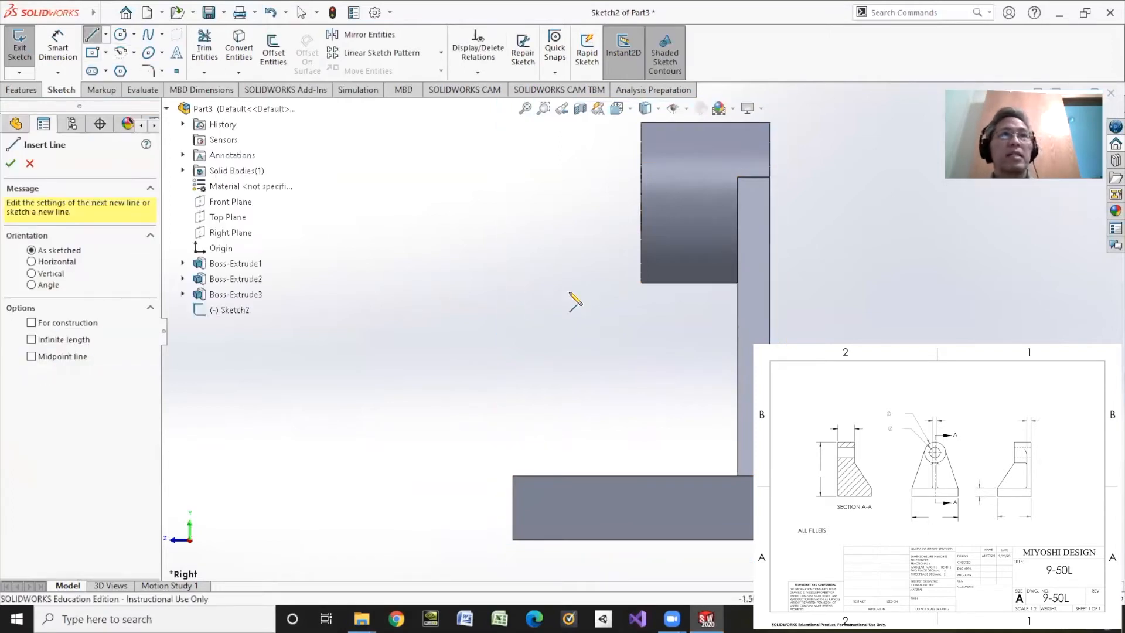
click(641, 282)
click(513, 475)
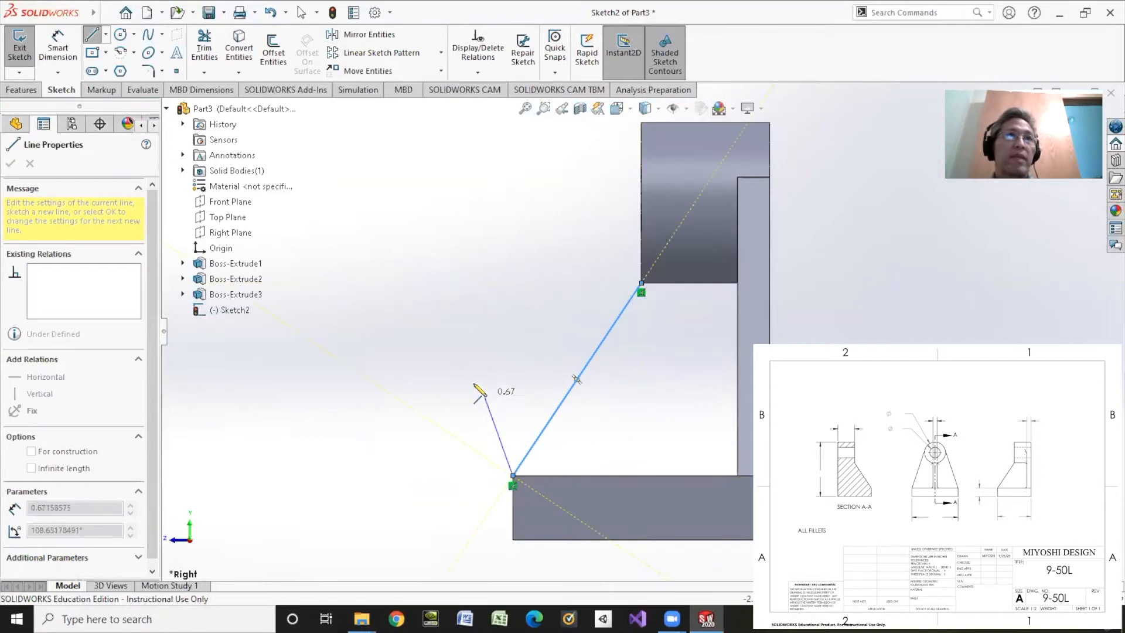
right_click(433, 309)
click(452, 317)
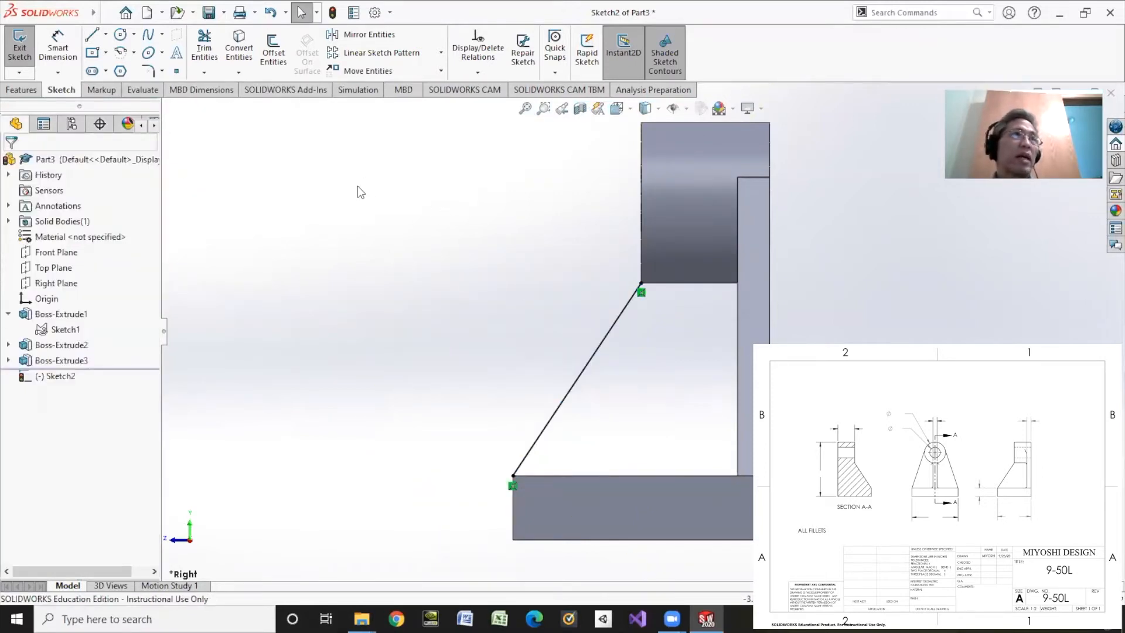
key(ctrl+7)
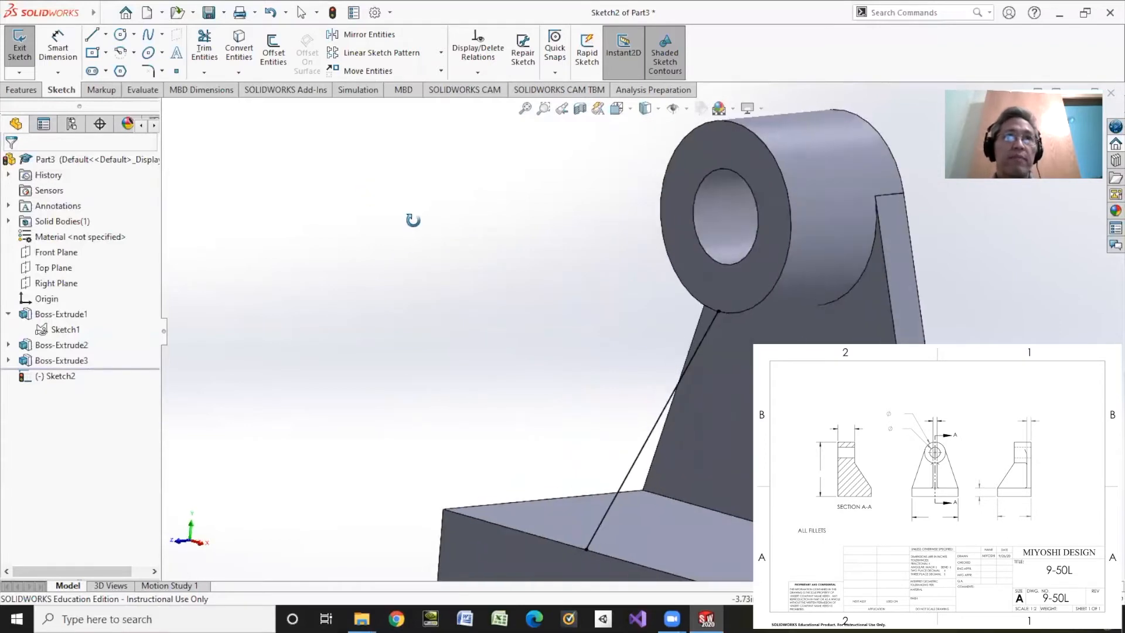
click(20, 46)
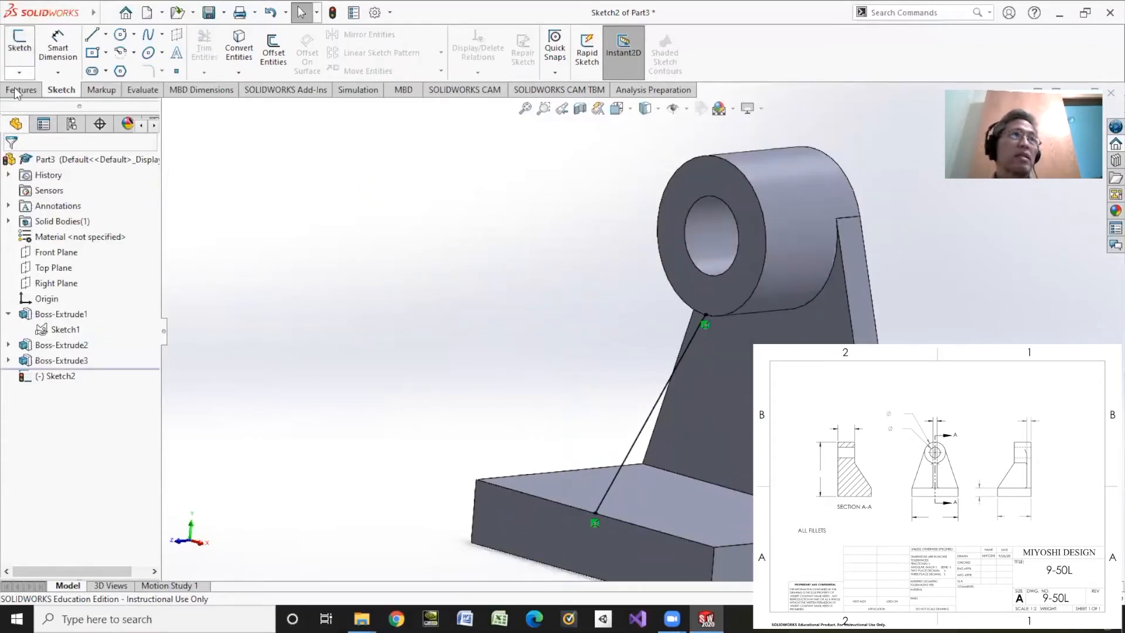
Start a Rib from the slanted line sketch and set its thickness to 0.25 in
click(445, 38)
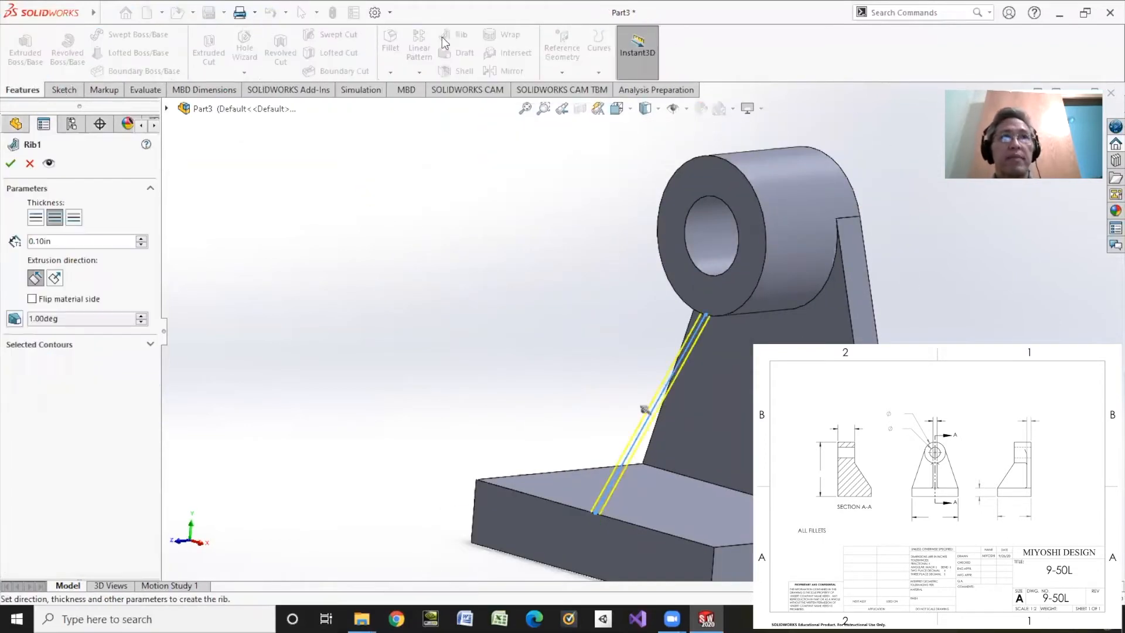
scroll(663, 364, up, 1)
scroll(663, 368, down, 3)
scroll(663, 368, up, 1)
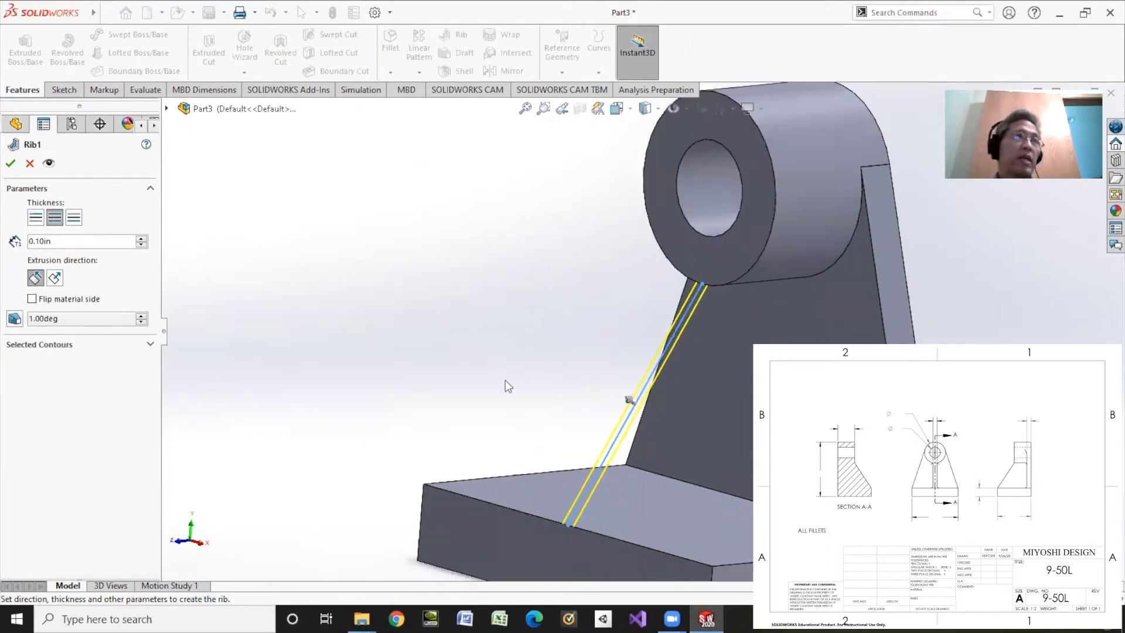
double_click(69, 240)
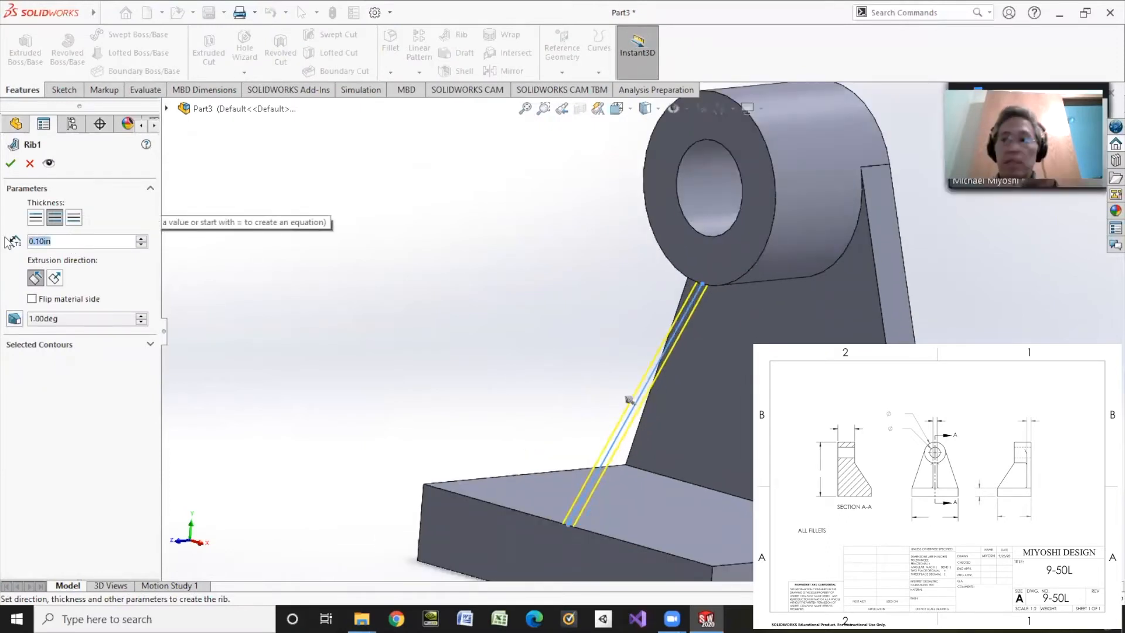
key(BackSpace)
text(0.125)
key(Return)
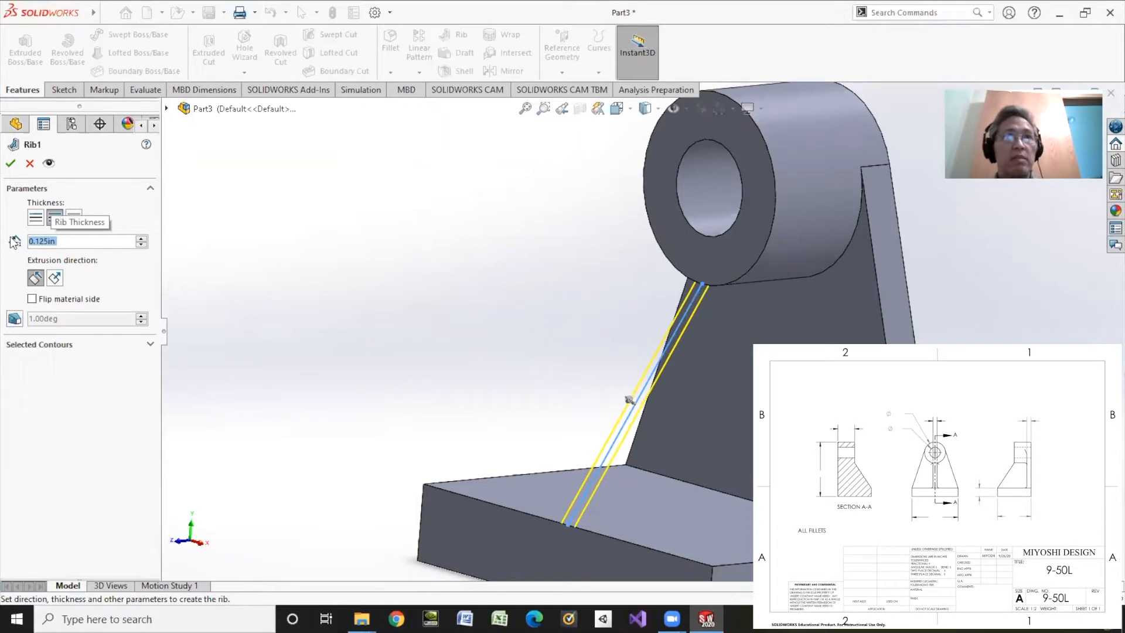
text(0.25)
key(Return)
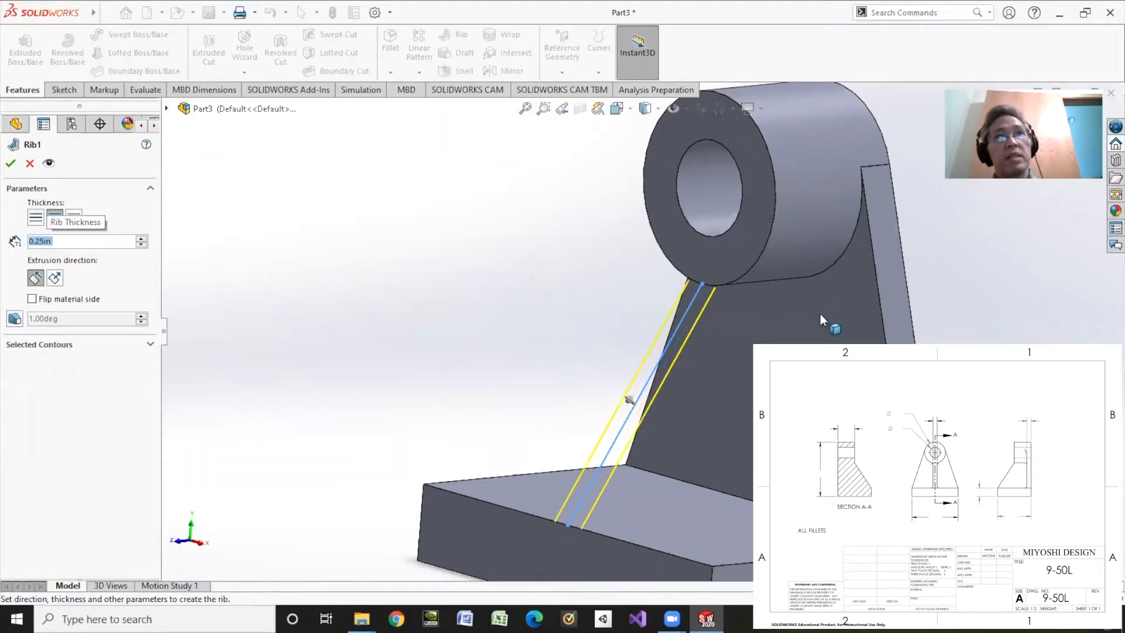
Compare the rib's thickness sides and extrusion directions, then try to create it with both-sides thickness and extrusion parallel to the sketch
click(35, 219)
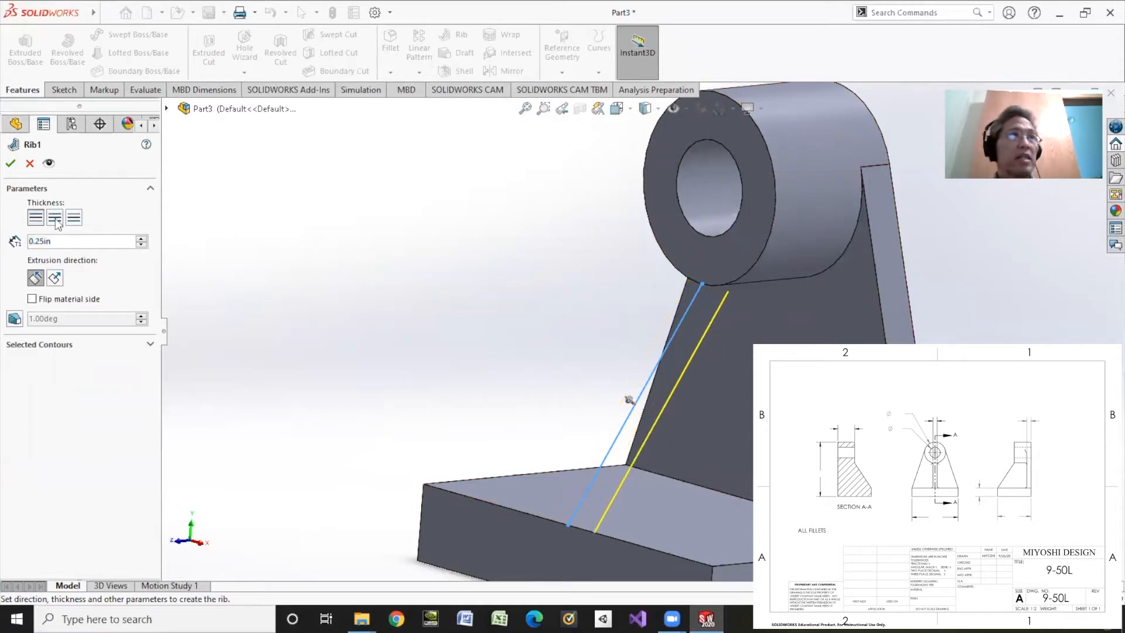
click(74, 222)
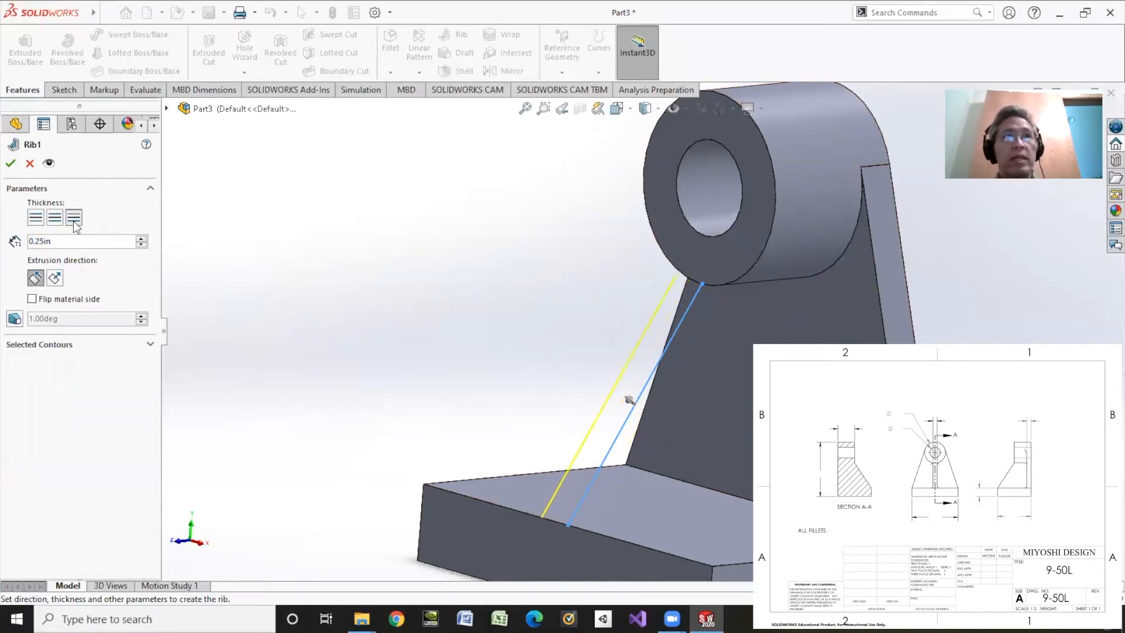
click(56, 218)
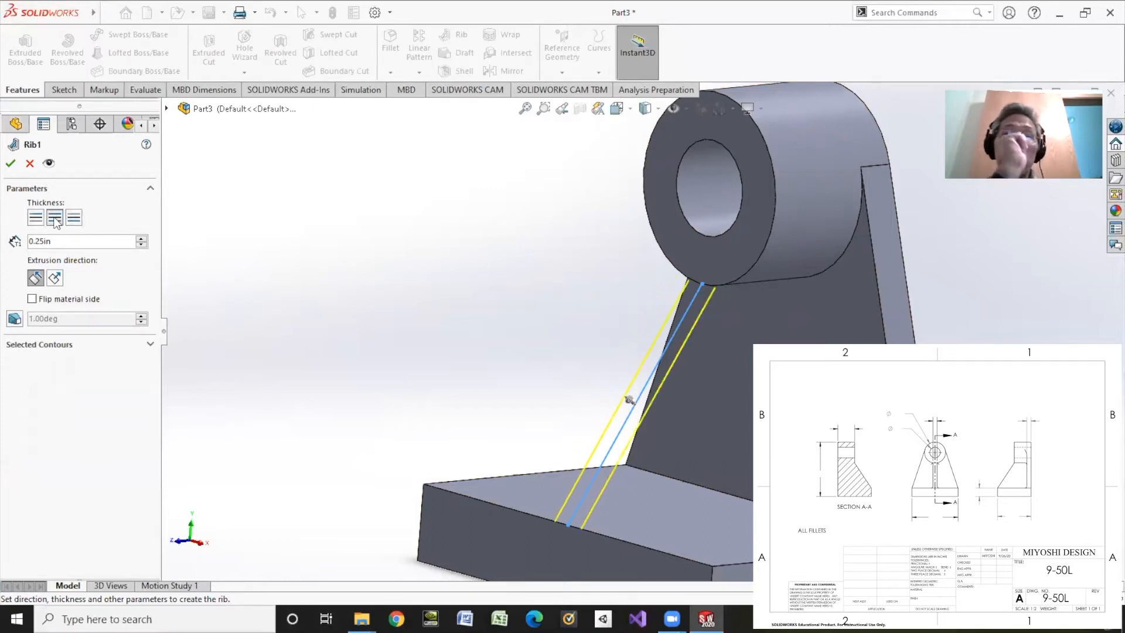
click(54, 276)
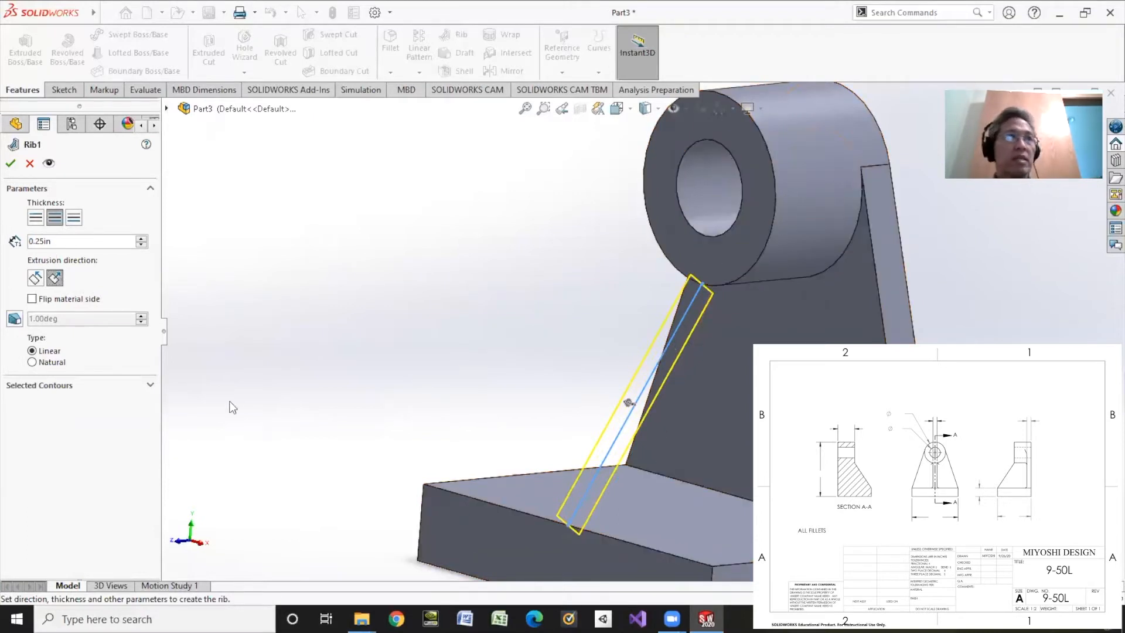
click(35, 279)
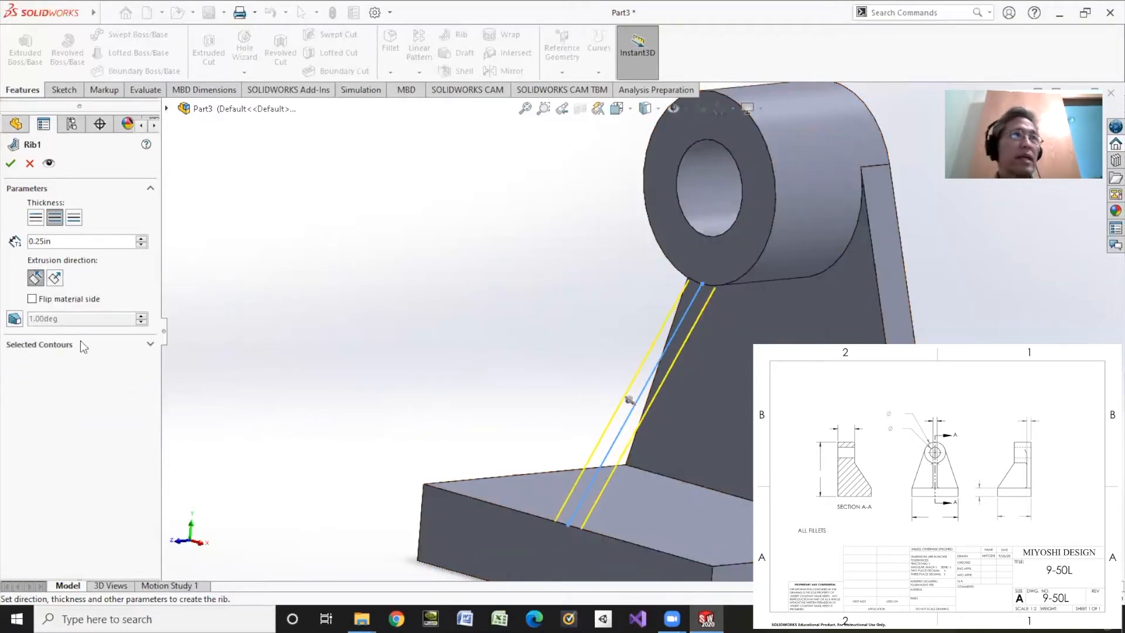
click(11, 165)
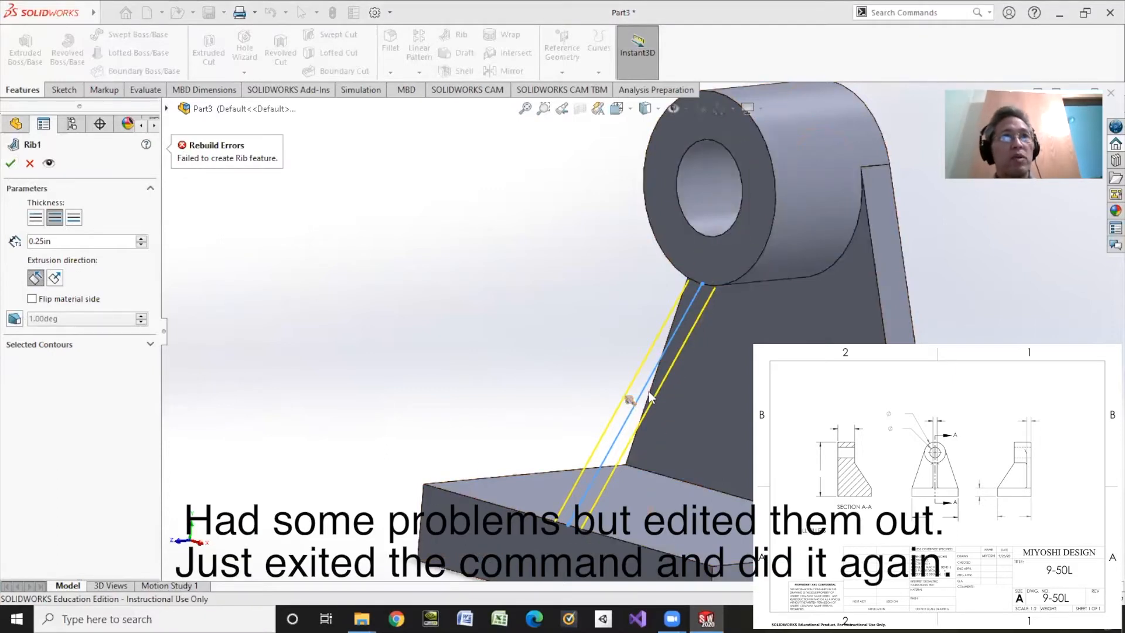
click(32, 300)
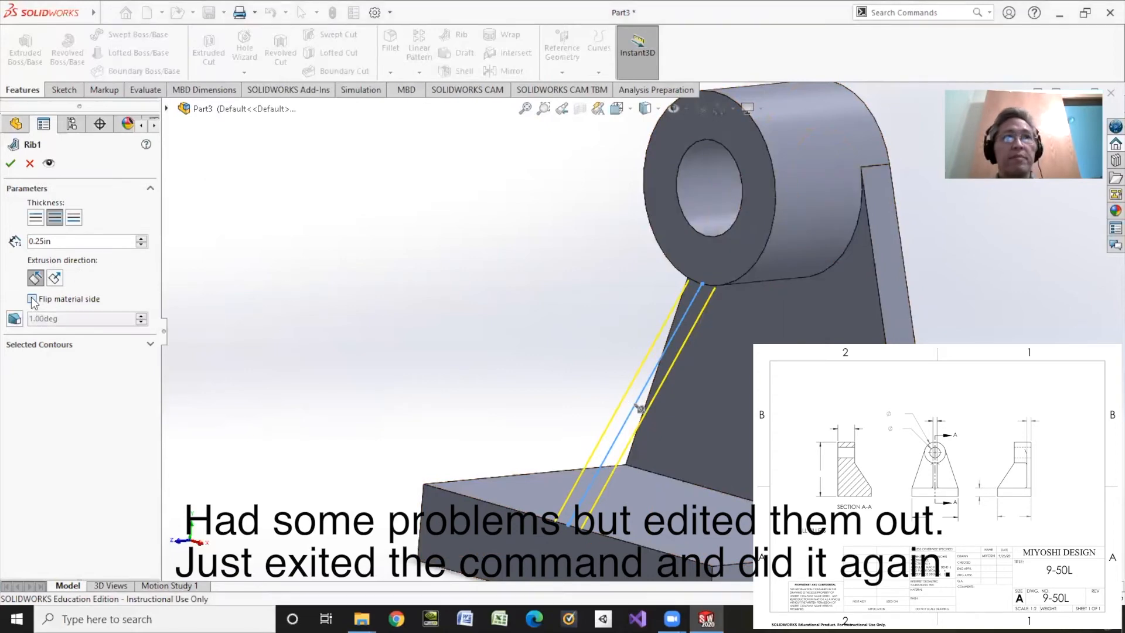
click(12, 165)
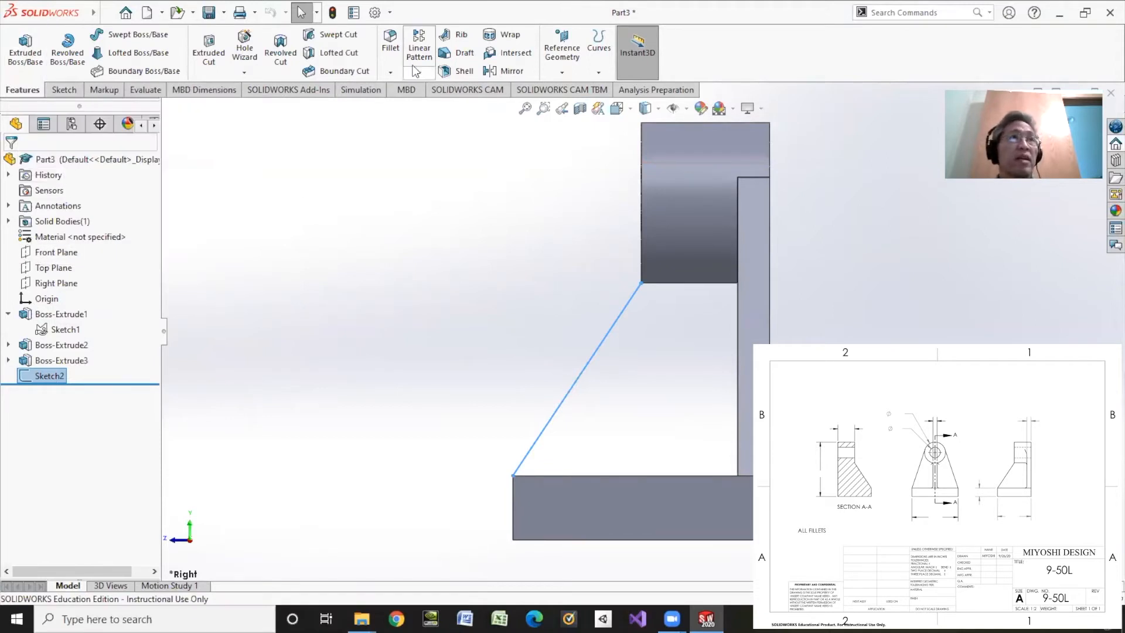
click(454, 36)
middle_drag(410, 240, 427, 281)
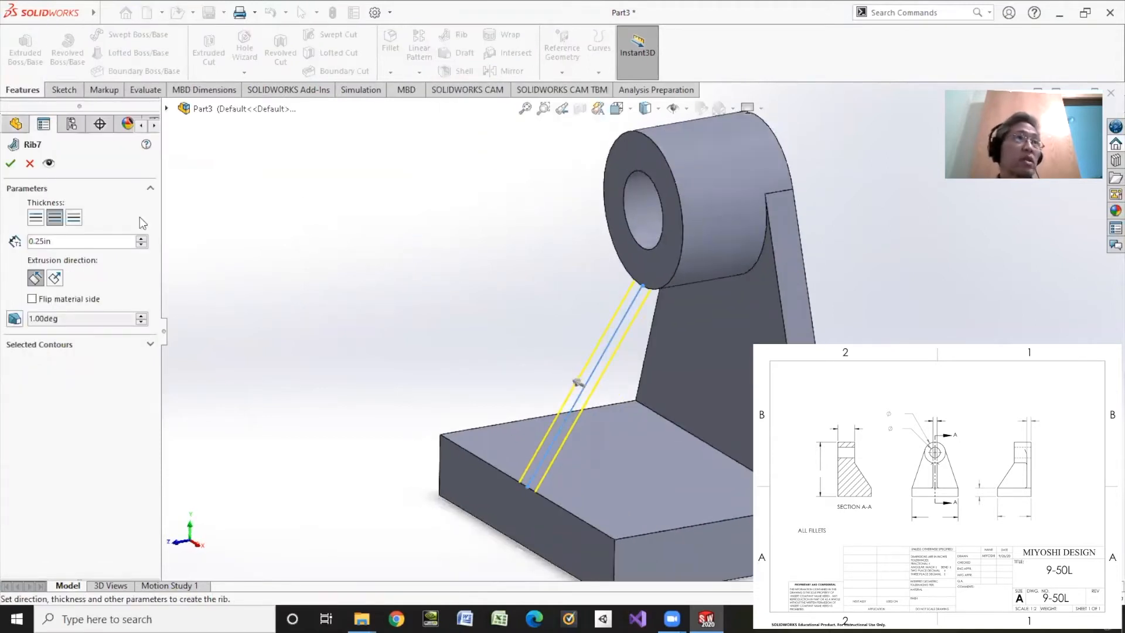
click(35, 217)
click(73, 218)
click(55, 219)
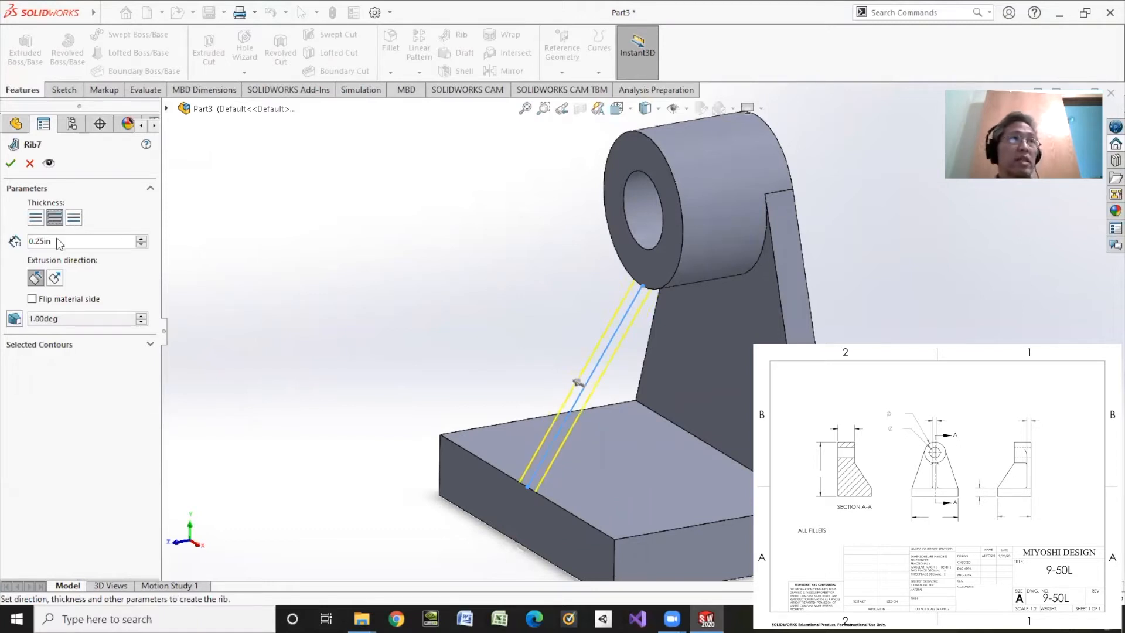
drag(59, 242, 7, 237)
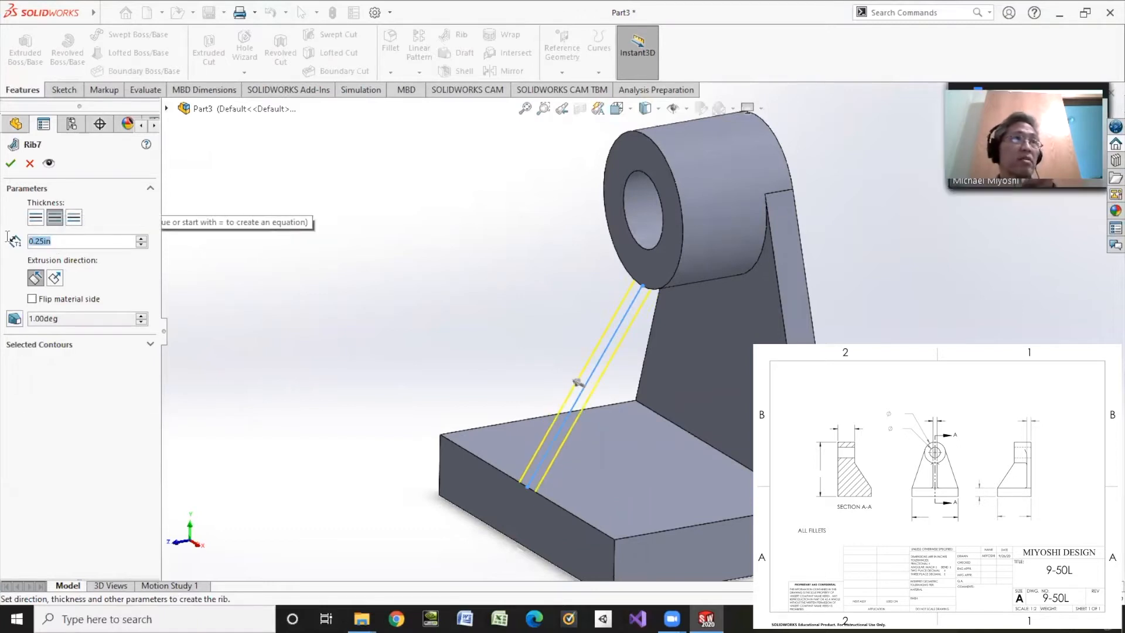
click(55, 277)
click(35, 277)
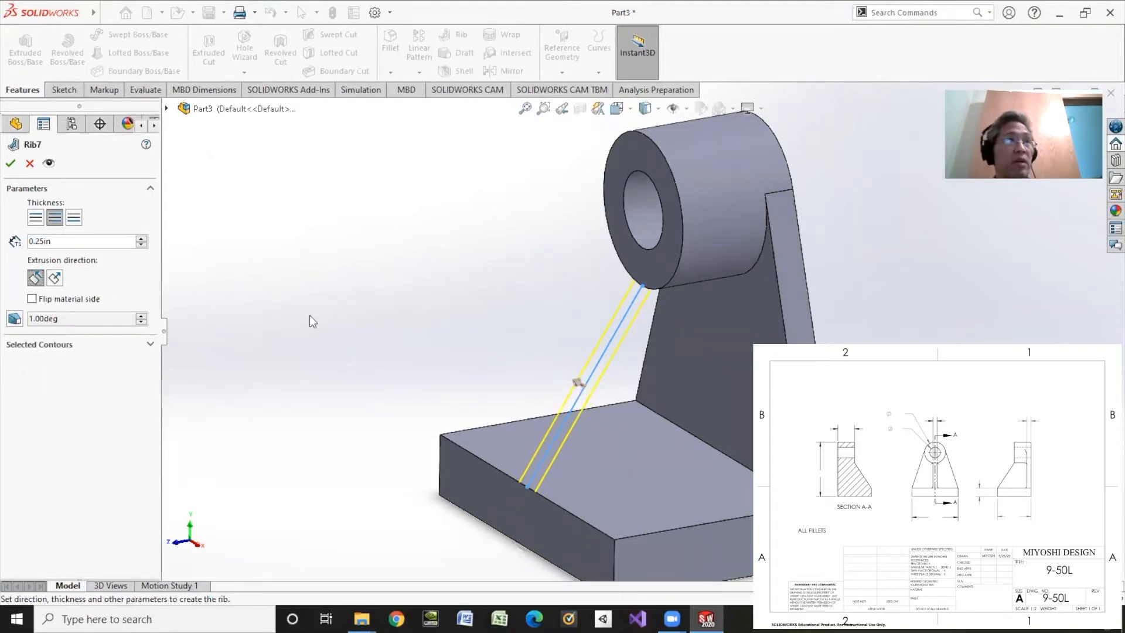
click(10, 164)
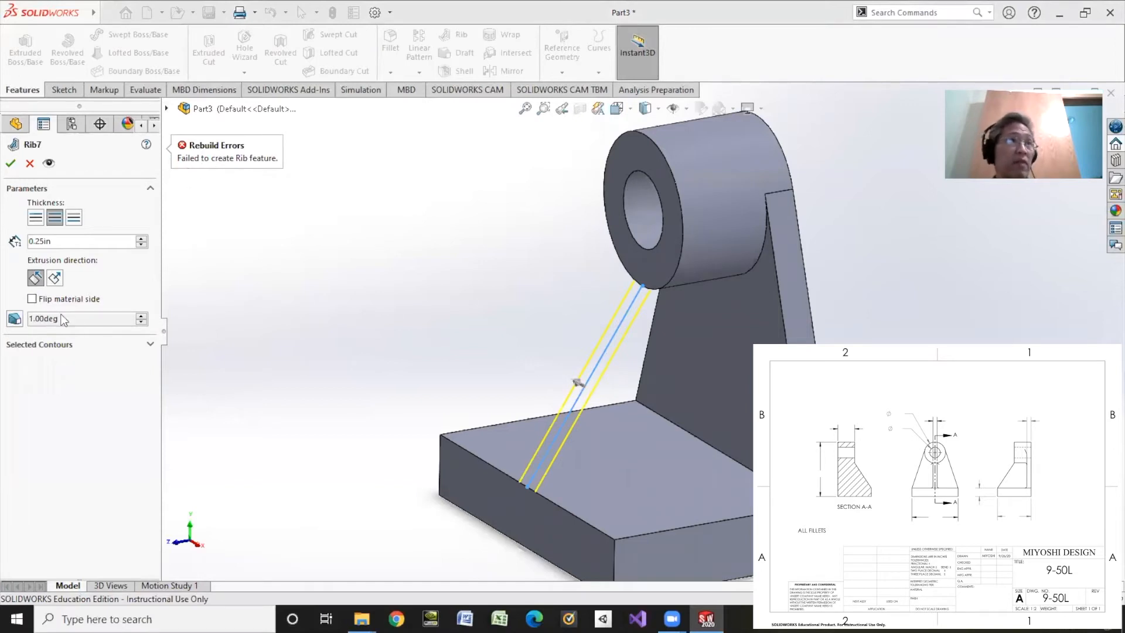
click(33, 300)
click(9, 164)
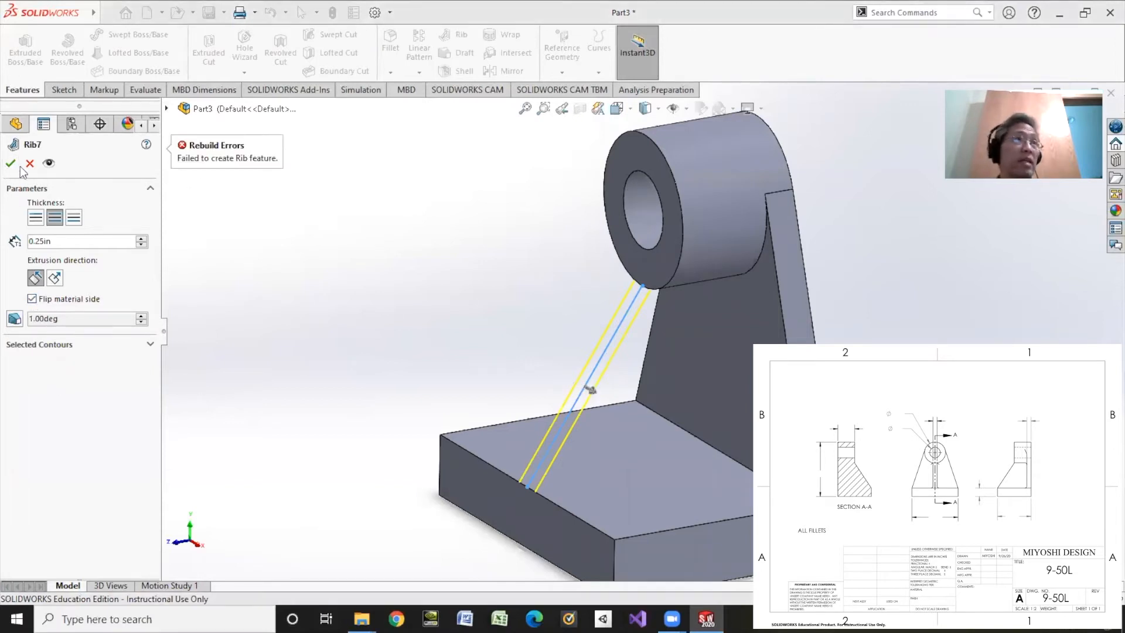
click(29, 164)
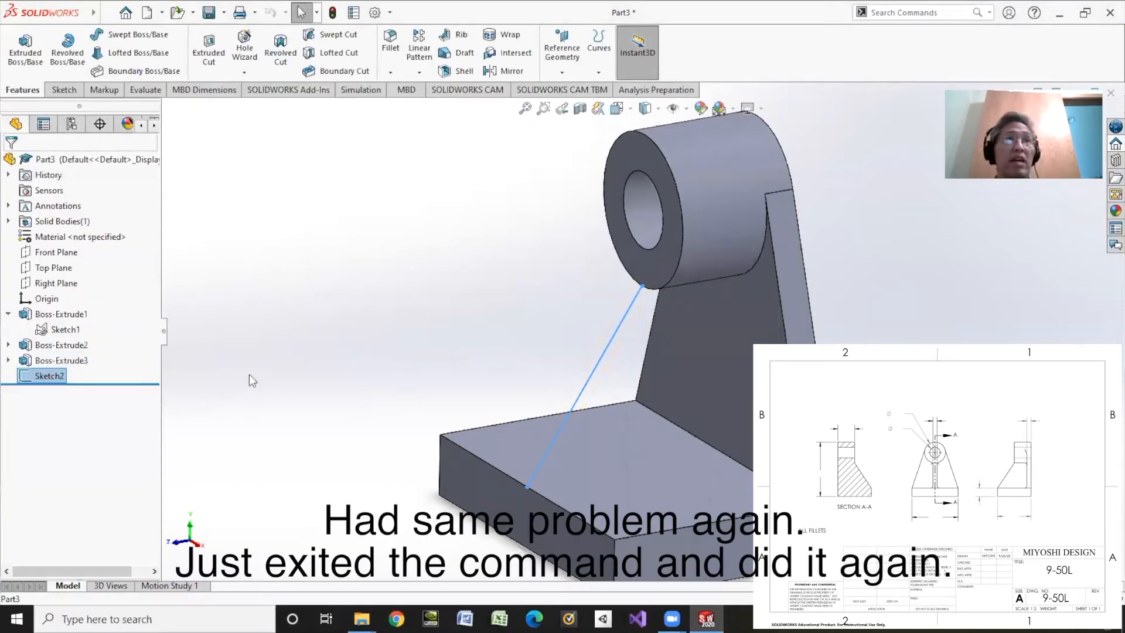
Create a 0.25 in rib from the slanted line, thickened on both sides, extruded parallel to the sketch, with the material side flipped
click(455, 35)
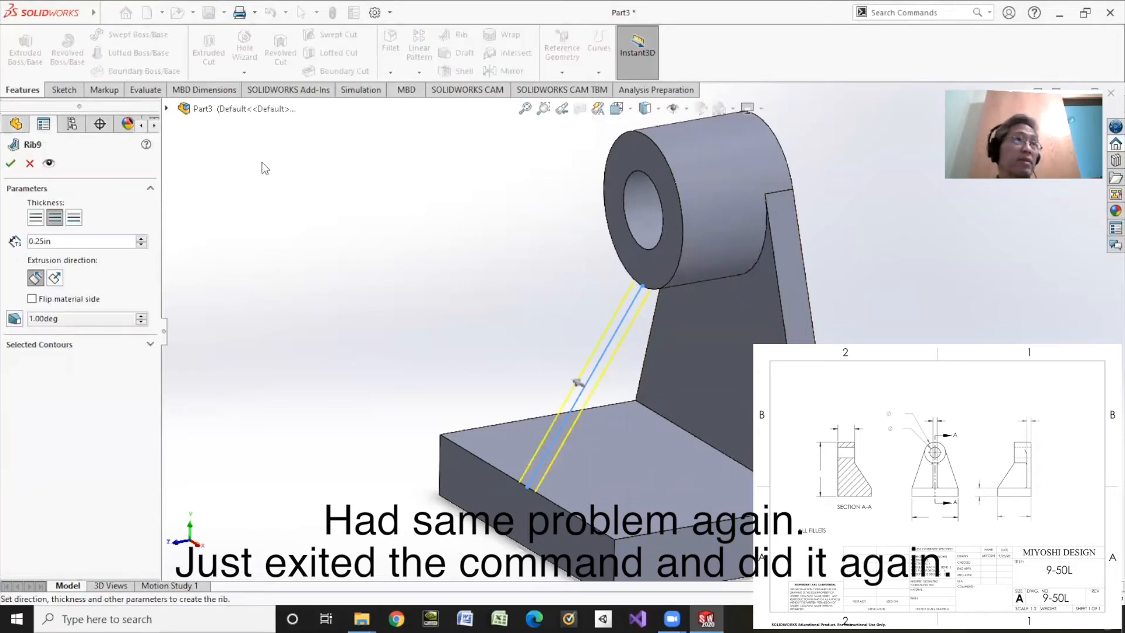
click(33, 300)
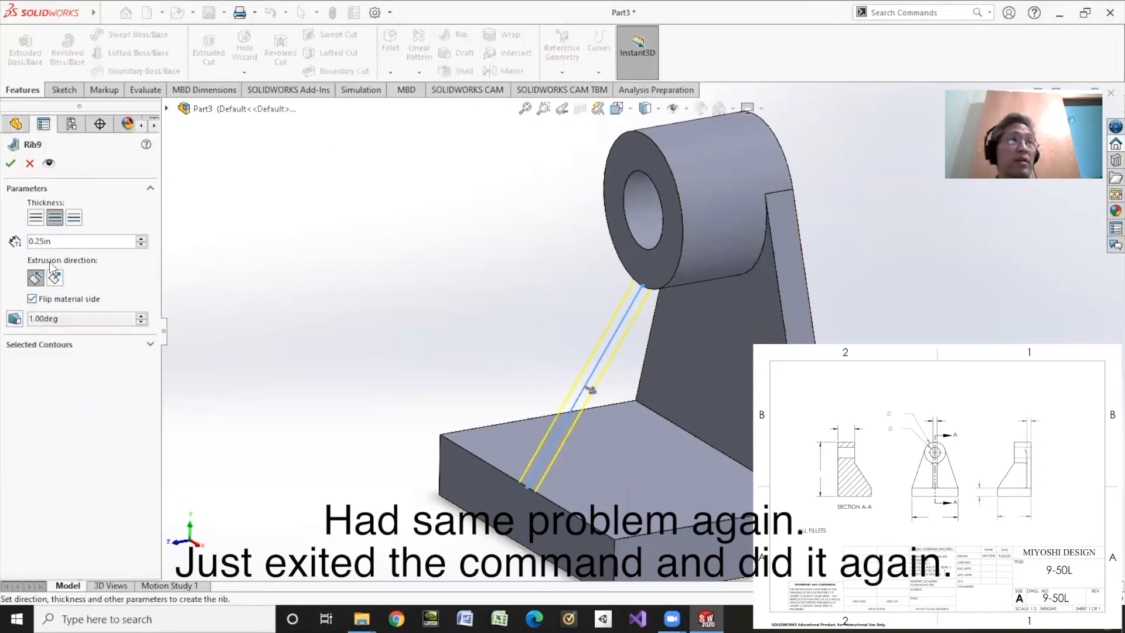
click(11, 164)
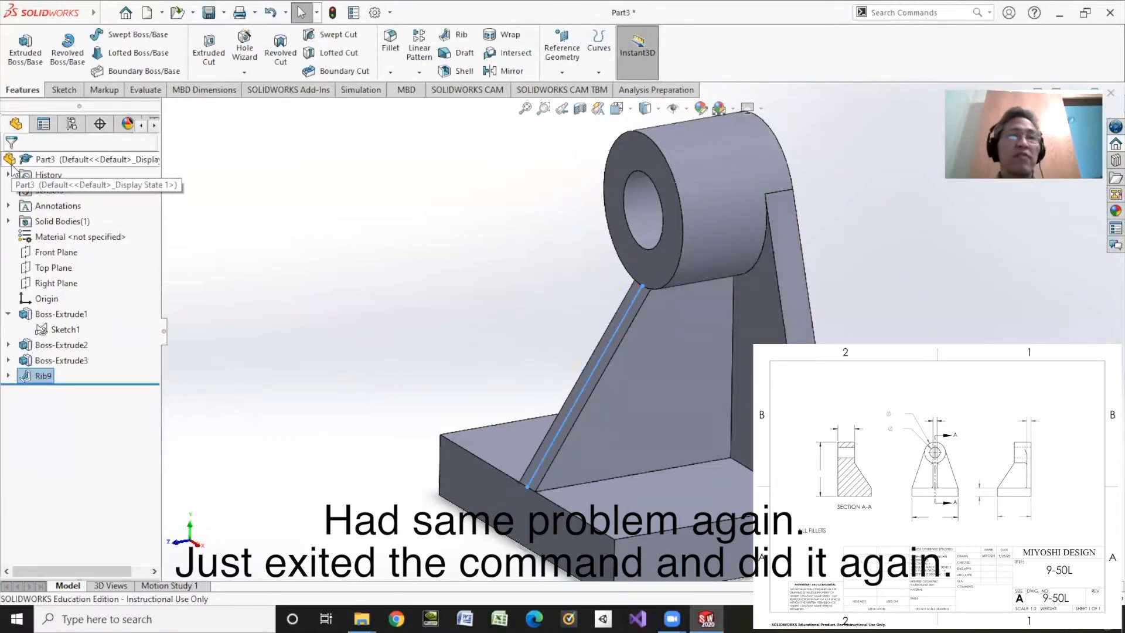
Start a fillet with a 0.125 in radius and select the base, upright, rib and cylinder junction edges on one side of the rib
middle_drag(364, 319, 396, 319)
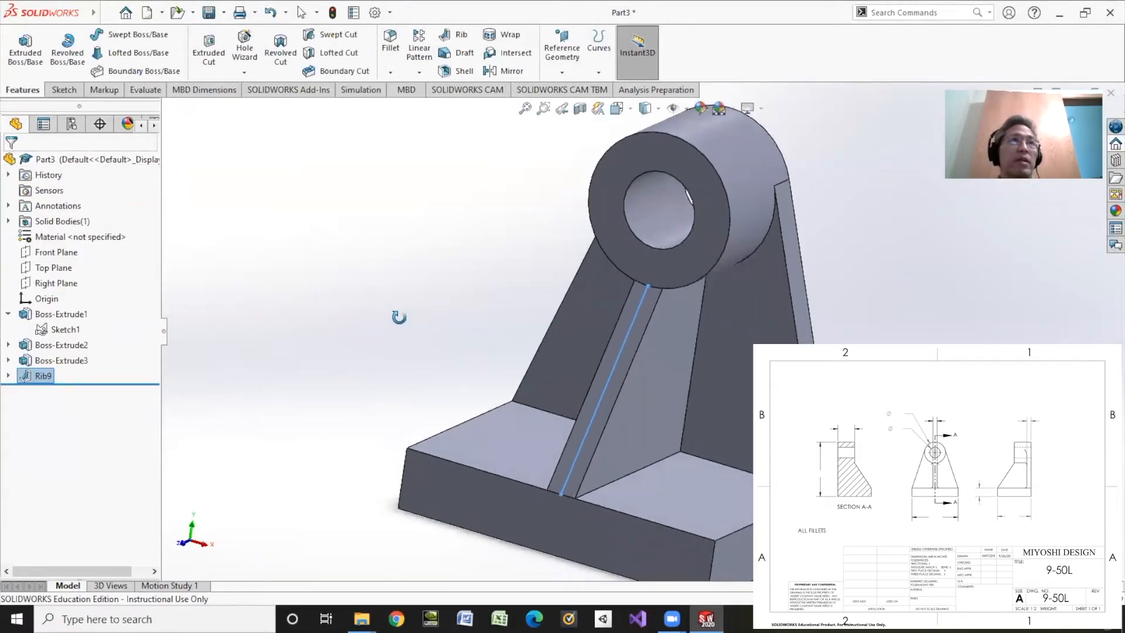
click(392, 40)
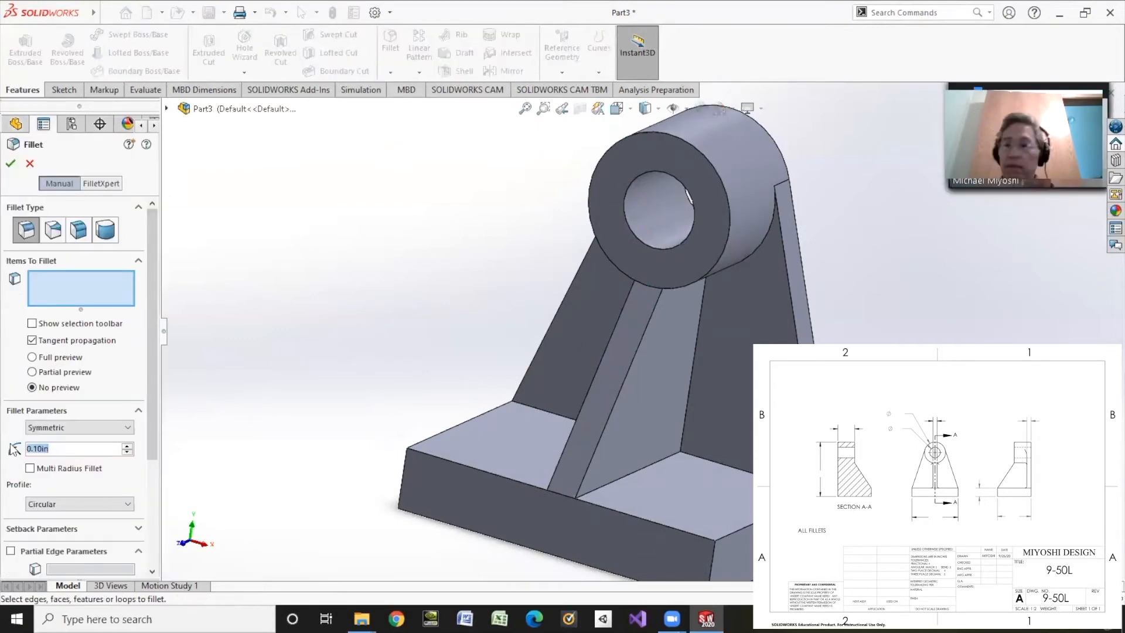
text(0.125)
key(Return)
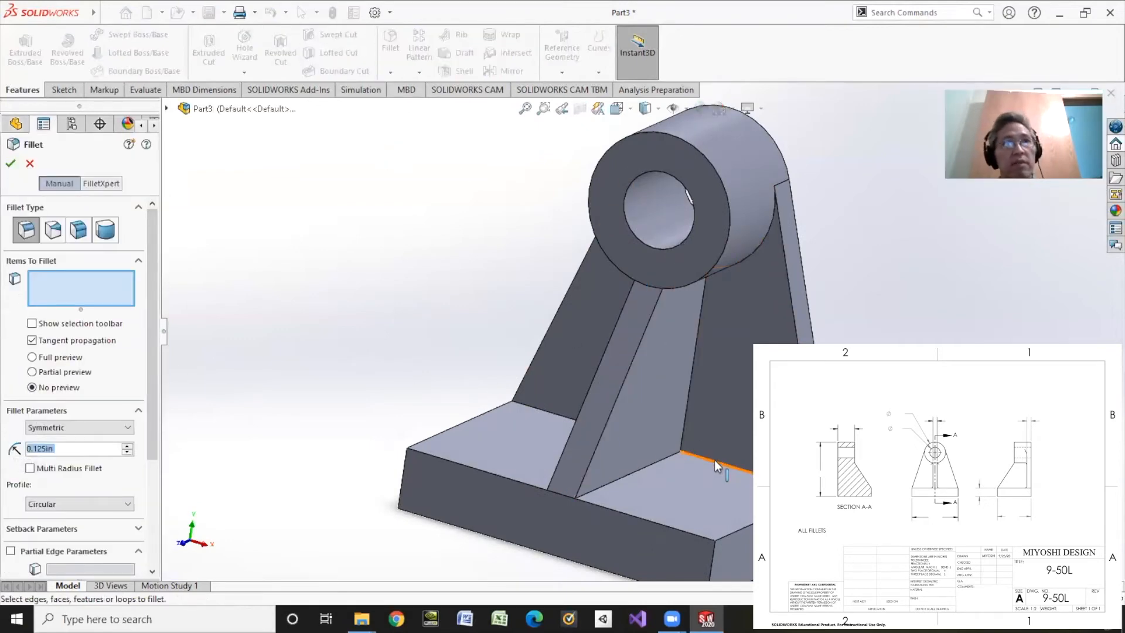
click(715, 459)
click(683, 422)
click(729, 263)
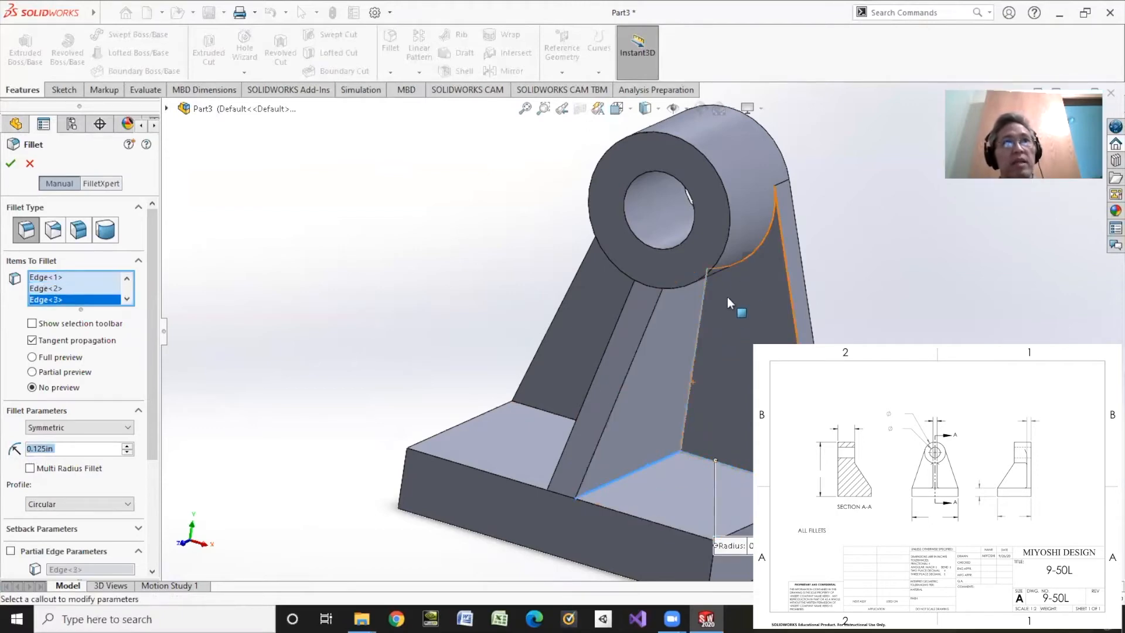
click(759, 245)
Add the matching four junction edges on the rib's other side and create the fillet
middle_drag(463, 310, 539, 423)
click(550, 427)
click(503, 394)
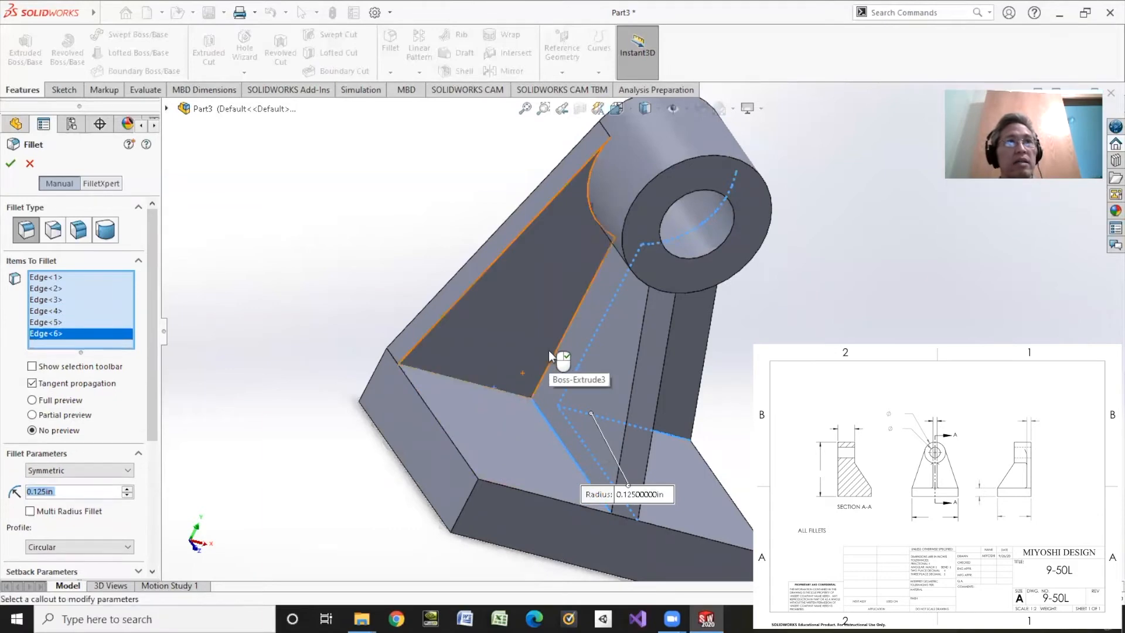
click(554, 352)
click(591, 205)
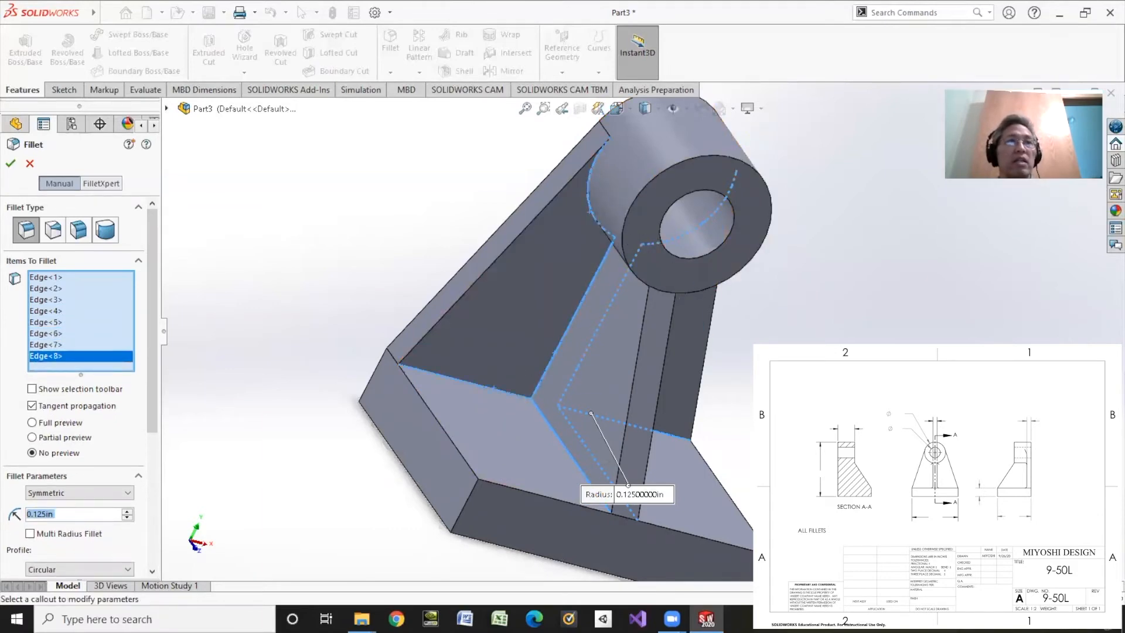
scroll(638, 314, up, 3)
middle_drag(776, 350, 756, 295)
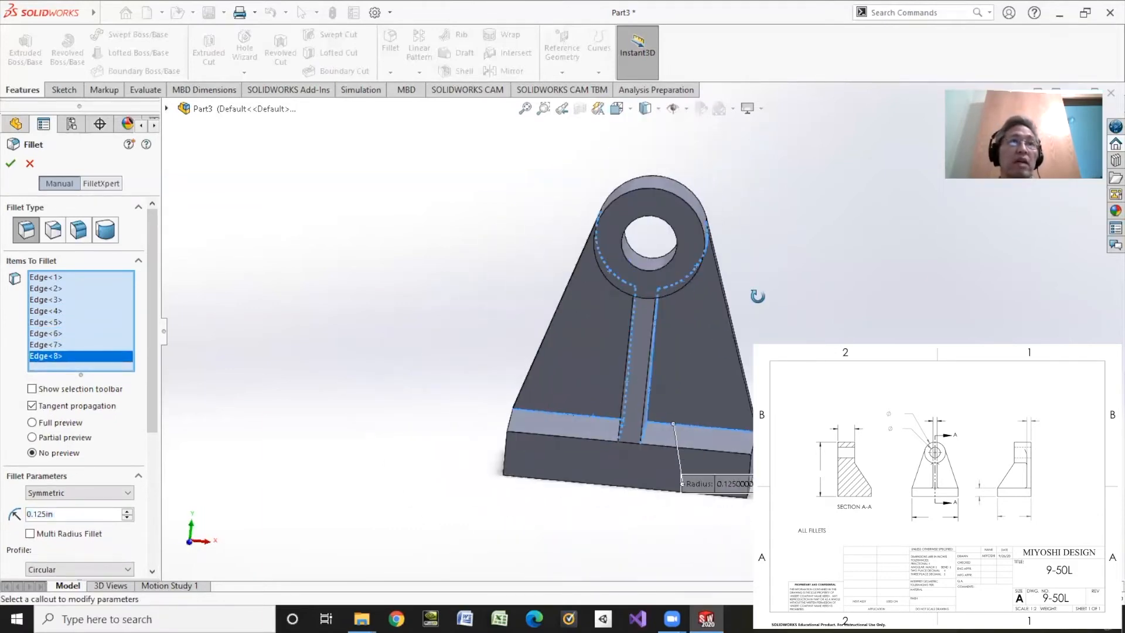
click(11, 165)
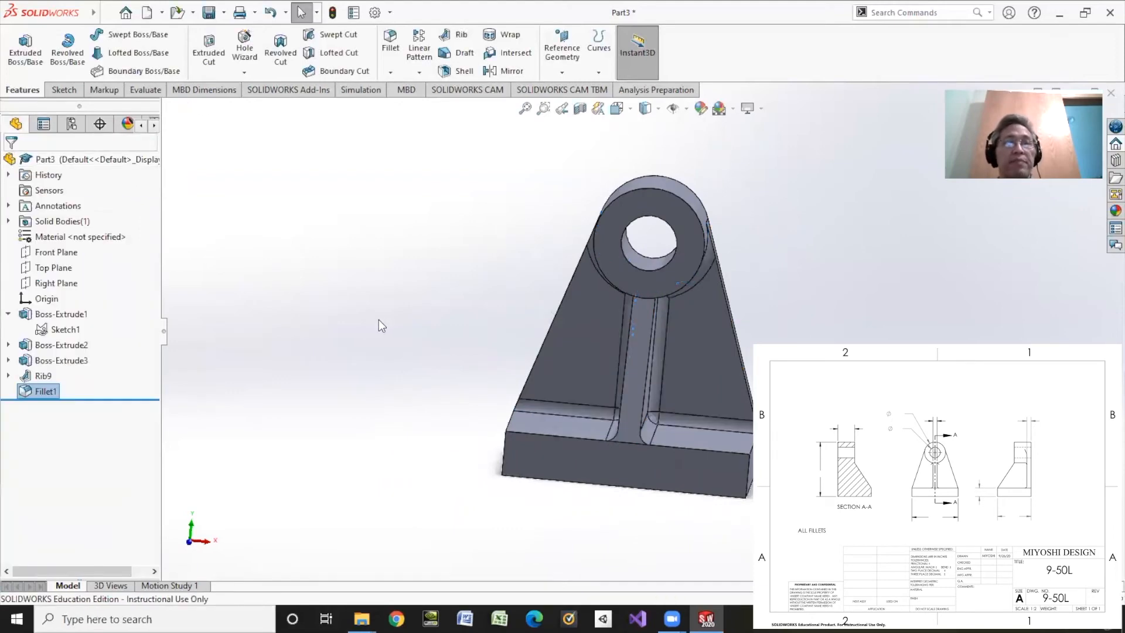
Save the part as 9-50L in the SolidWorks folder
mouse_move(381, 325)
middle_down()
mouse_move(410, 291)
mouse_move(333, 324)
mouse_move(370, 321)
middle_up()
scroll(363, 314, up, 2)
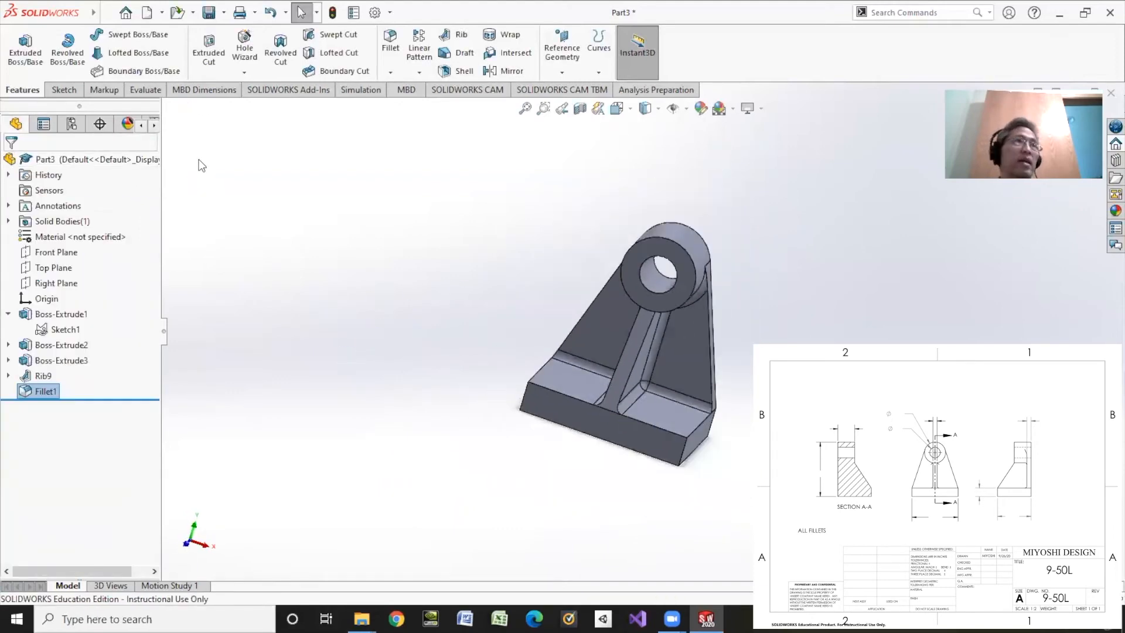
click(209, 14)
text(9-)
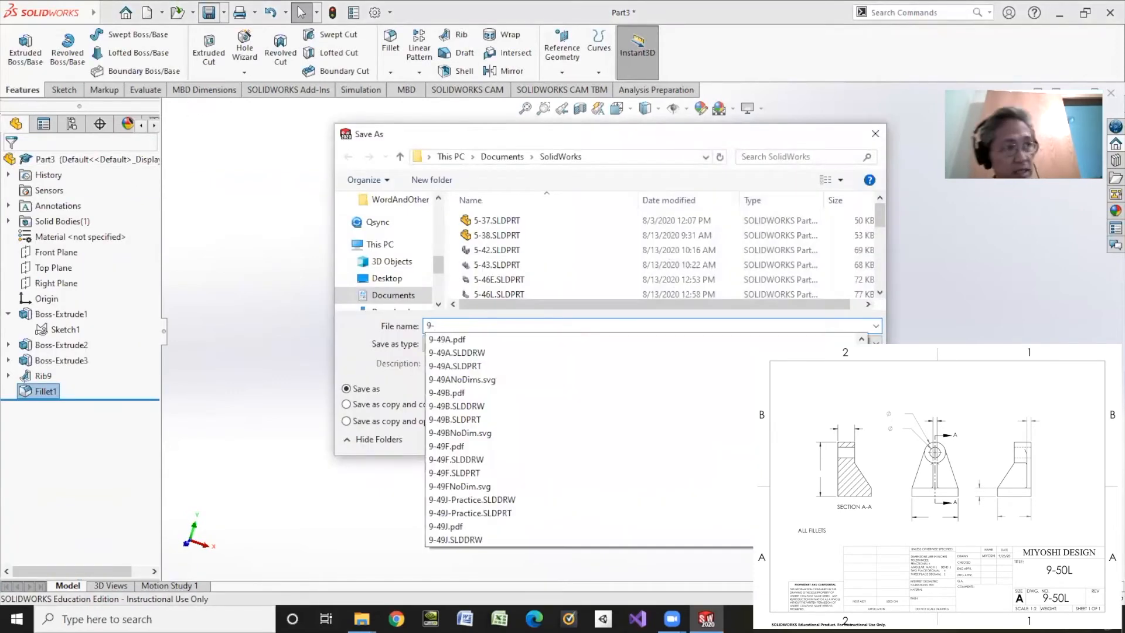
text(50)
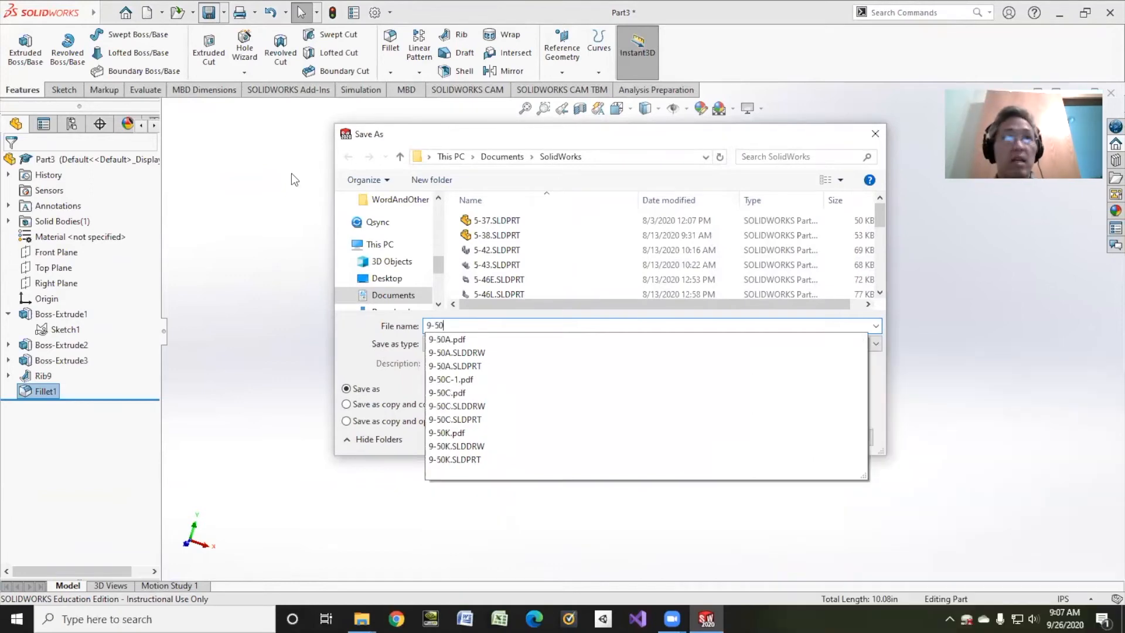
text(l)
key(BackSpace)
text(L)
key(Return)
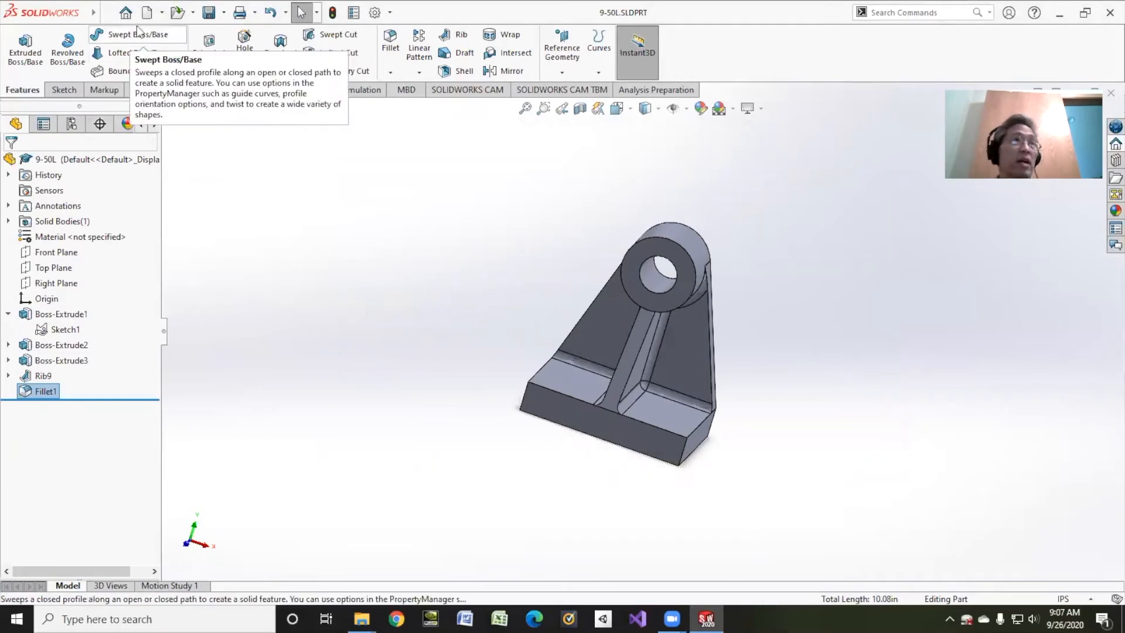
Make a new drawing from the part on a standard A (ANSI) Landscape sheet
click(162, 12)
click(170, 50)
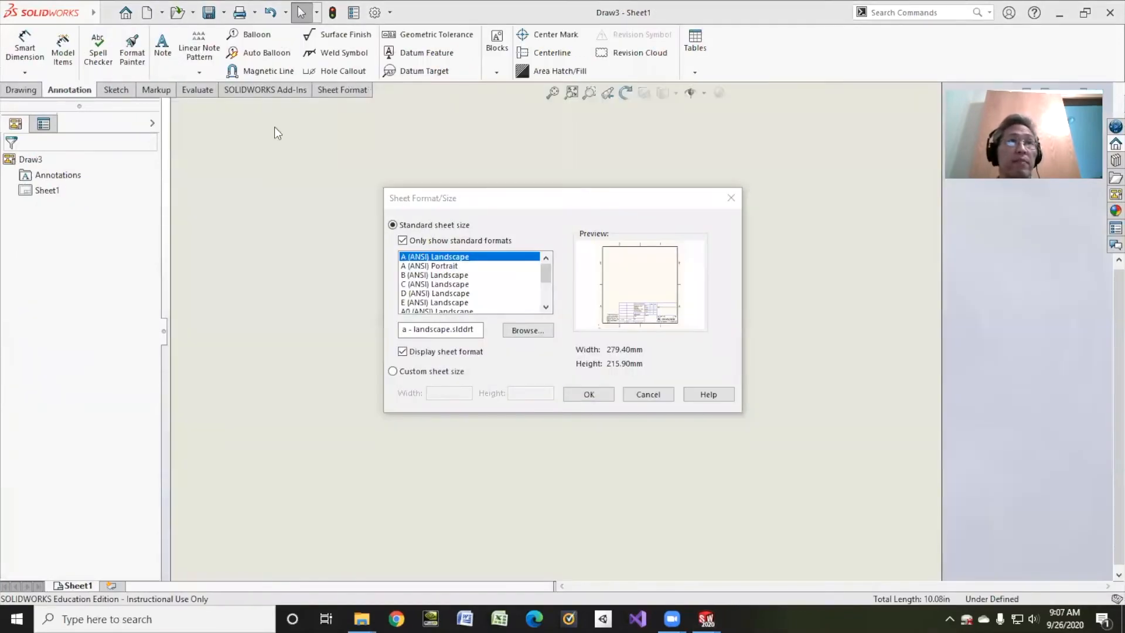
click(590, 395)
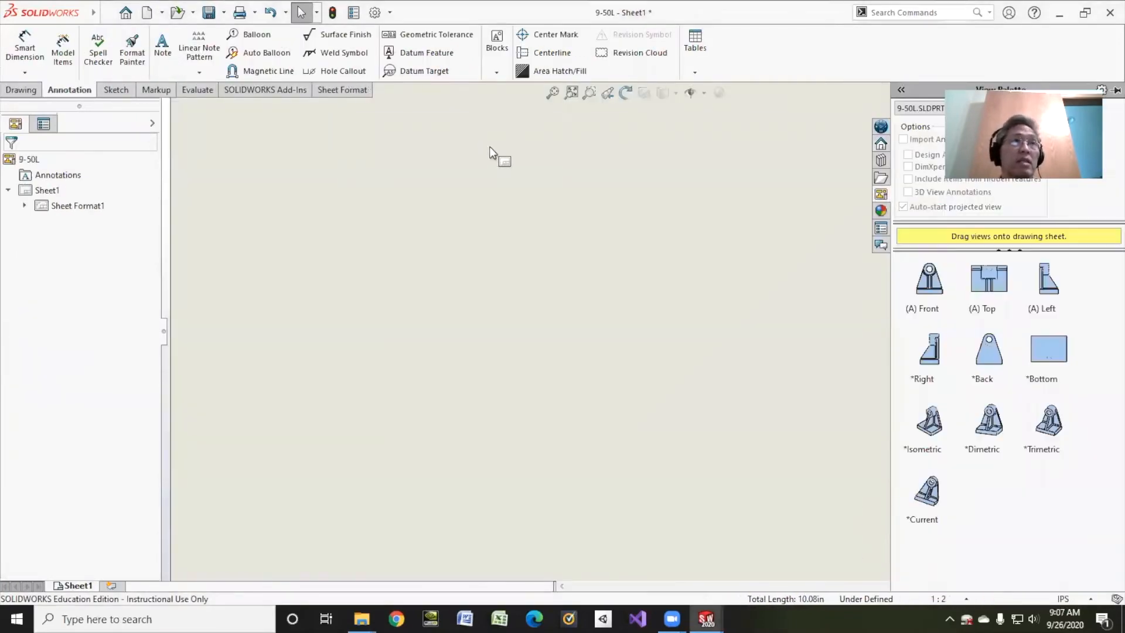
Place a front model view of 9-50L near the sheet's centre with hidden lines visible and no projected views
click(22, 90)
click(21, 70)
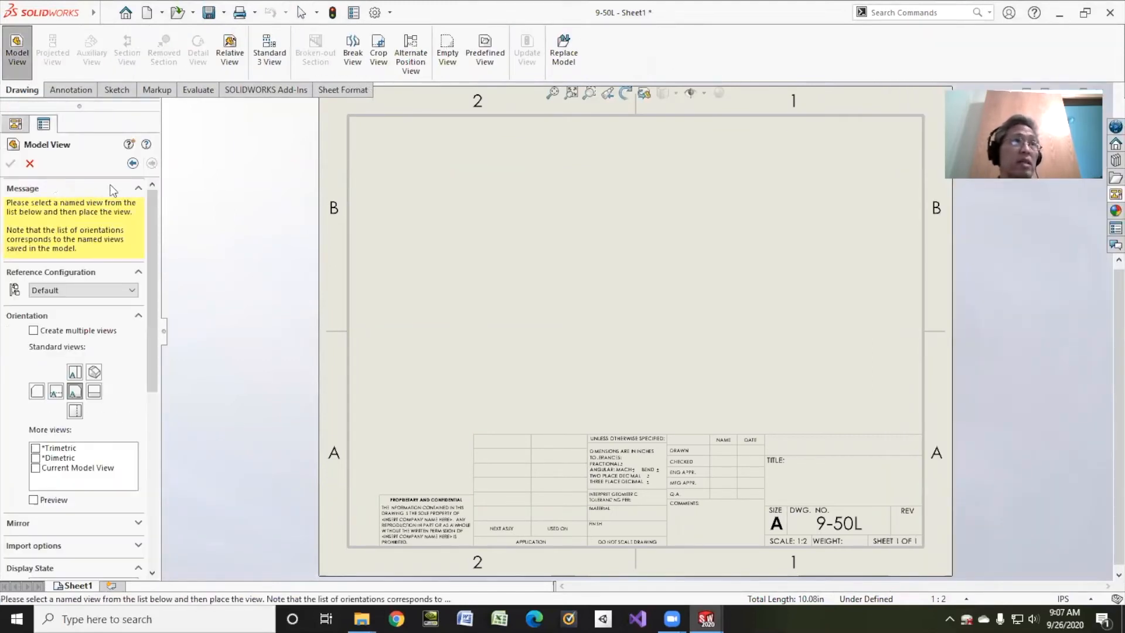
scroll(149, 333, down, 8)
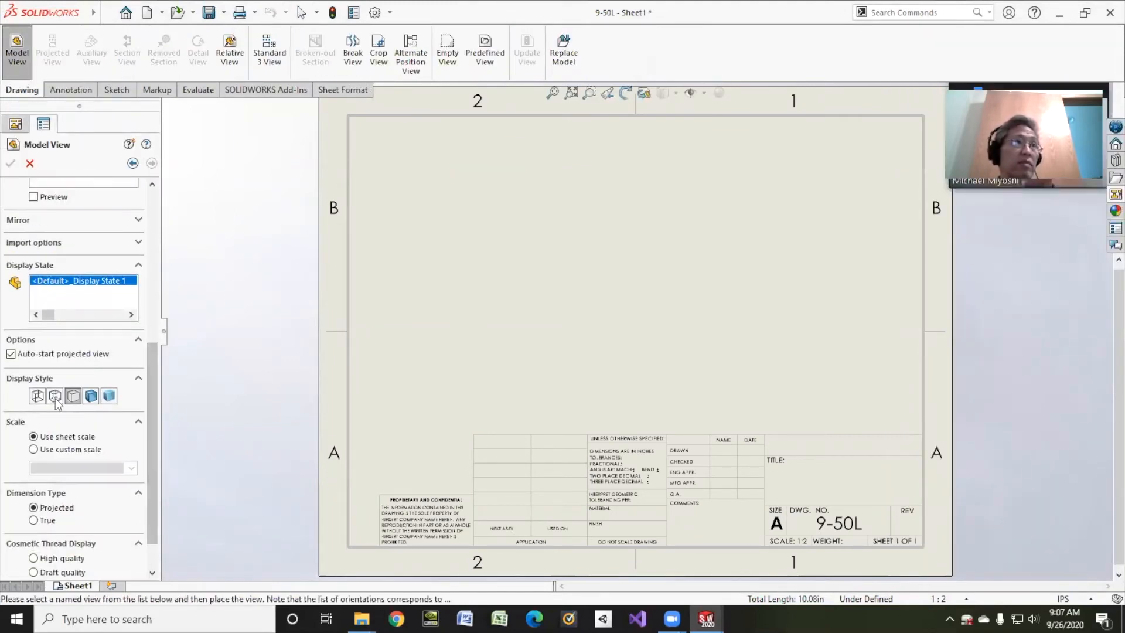
scroll(141, 413, up, 10)
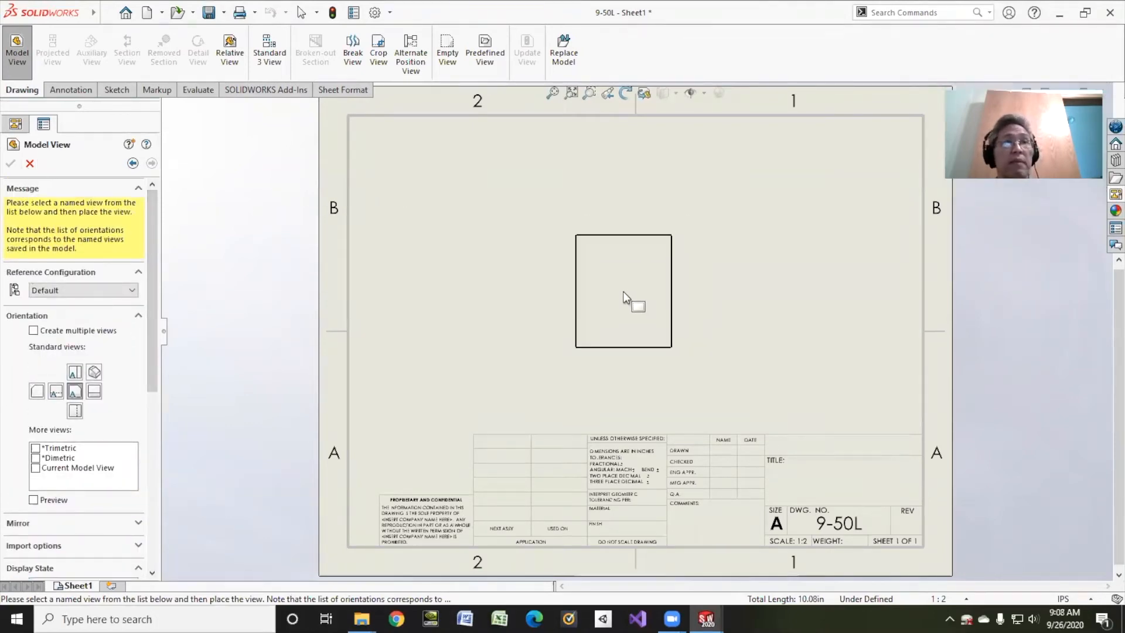
click(631, 301)
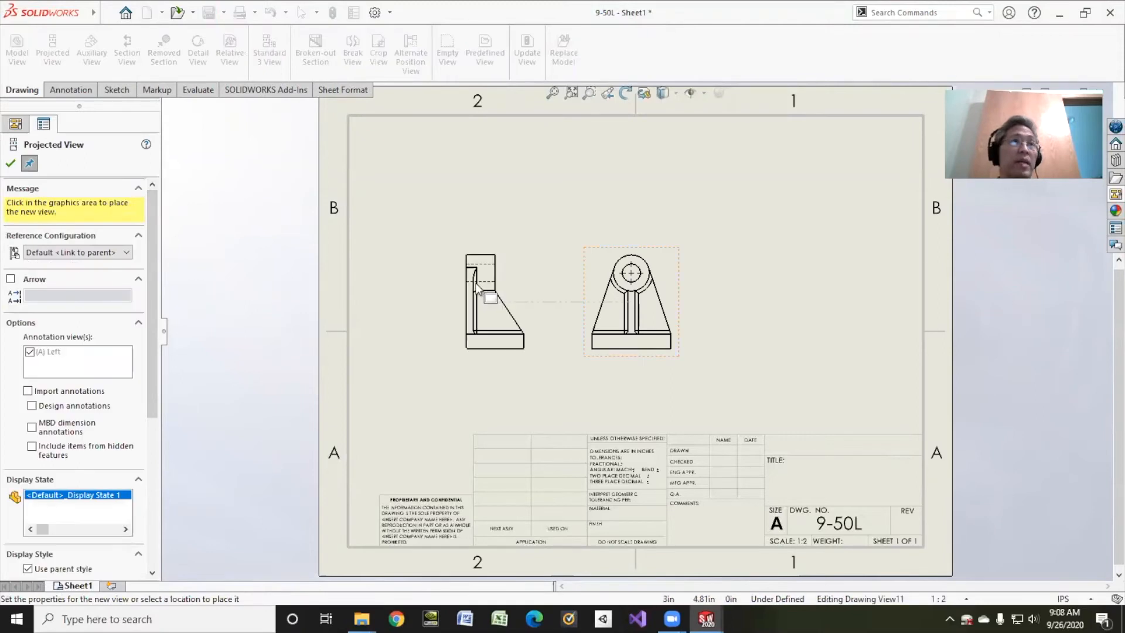
click(11, 164)
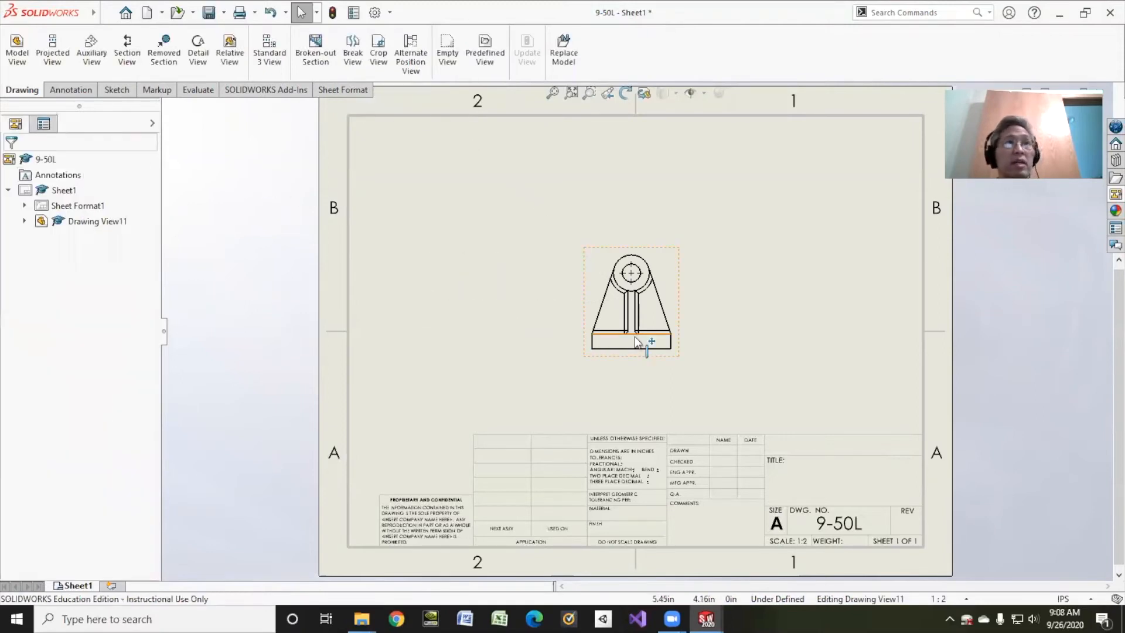
Remove the tangent edges from the front drawing view
click(597, 271)
right_click(597, 269)
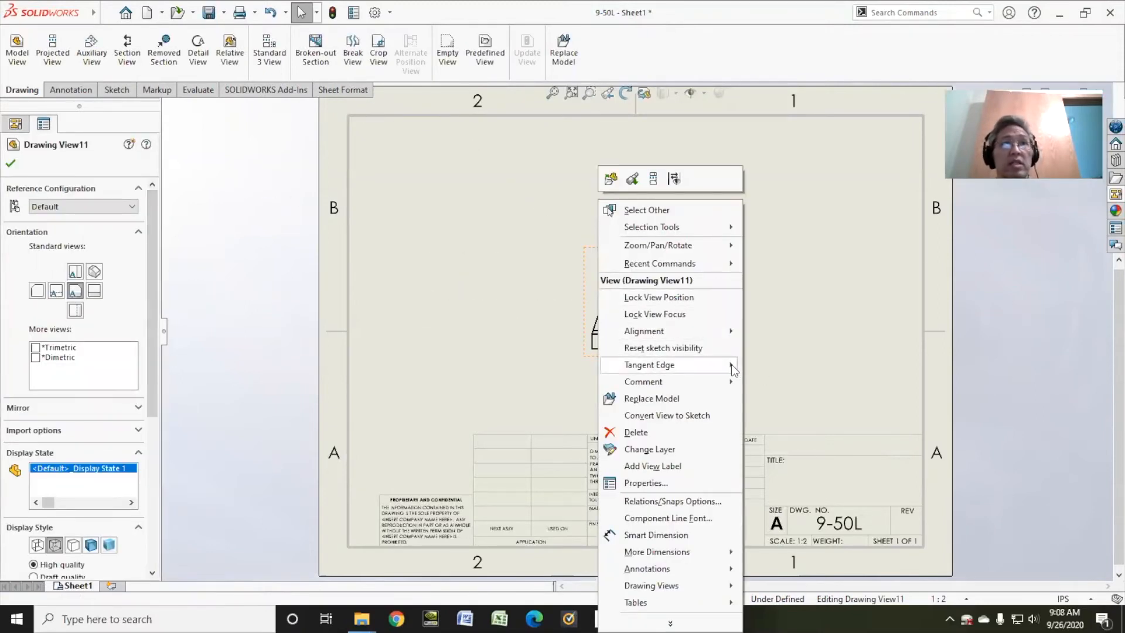
mouse_move(731, 364)
click(786, 401)
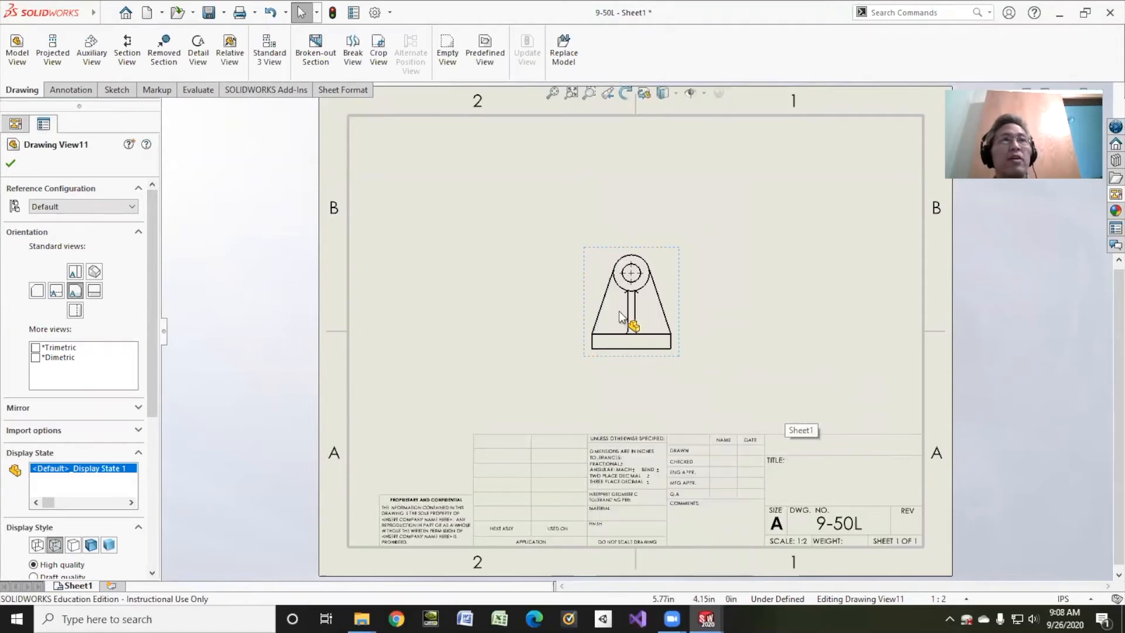
Create section view A-A with a vertical cut through the front view's hole centre, flip its direction and place it left of the front view
scroll(618, 311, down, 1)
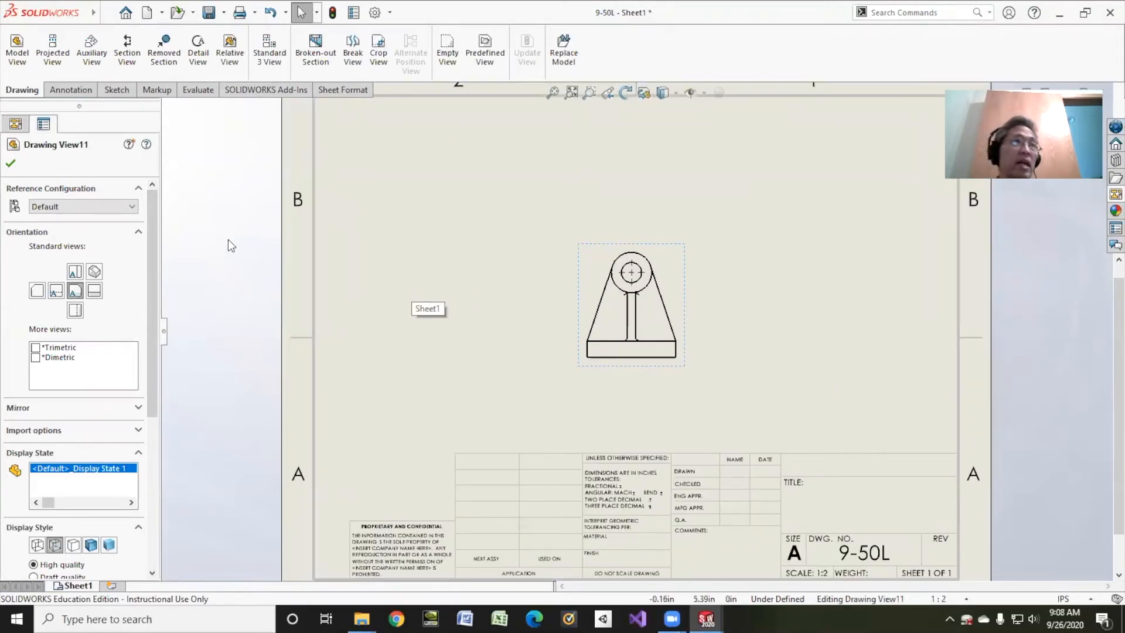
click(128, 50)
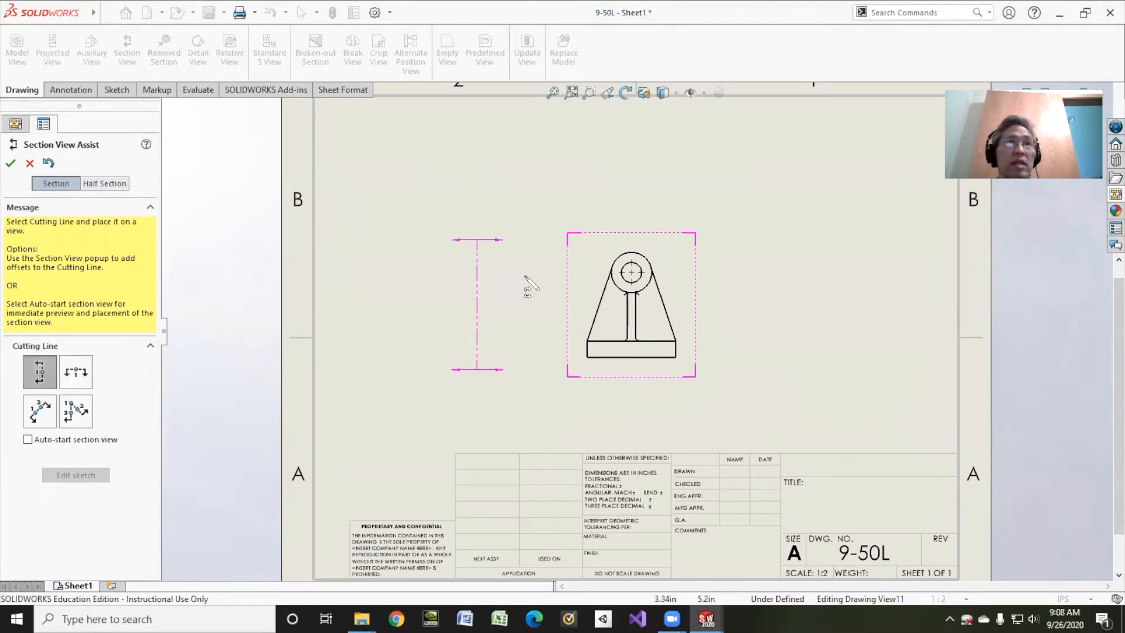
click(631, 273)
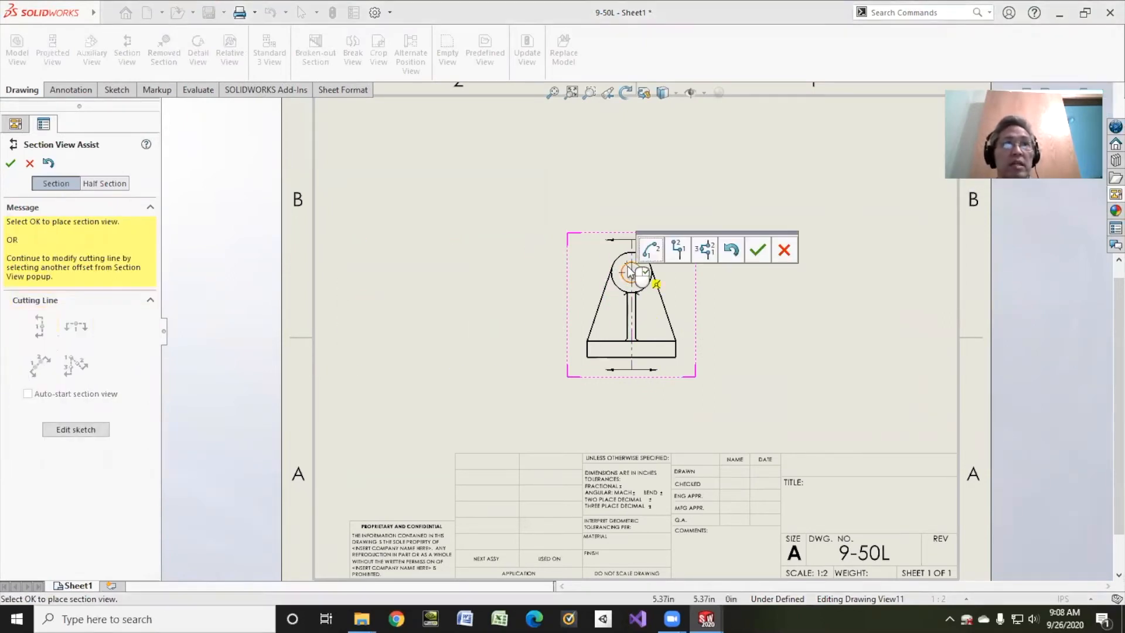
click(756, 248)
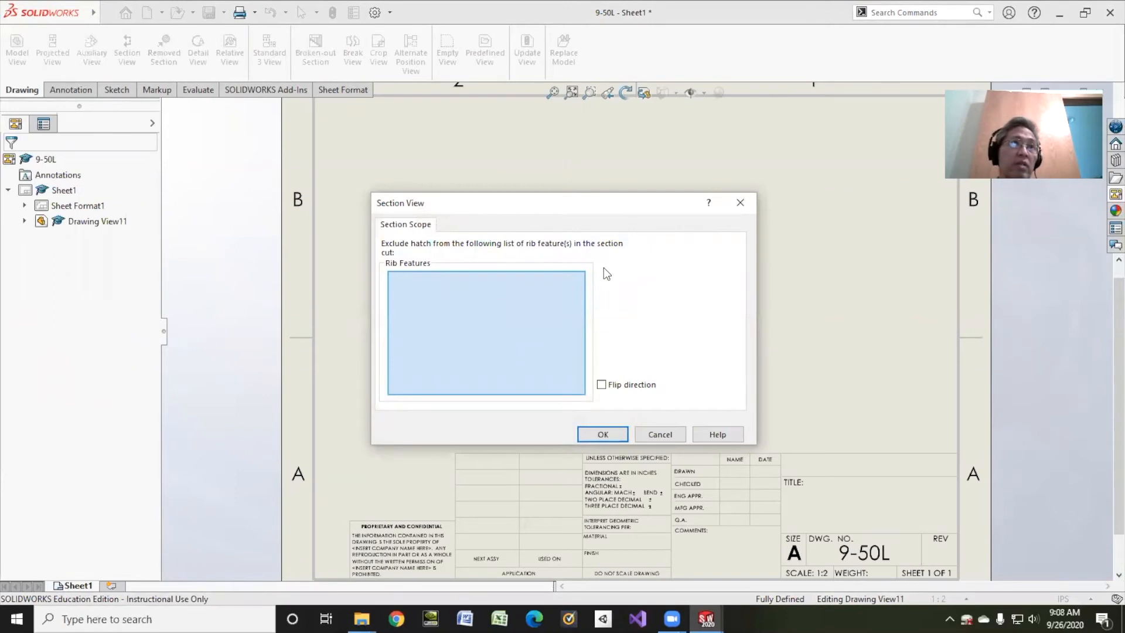
click(603, 434)
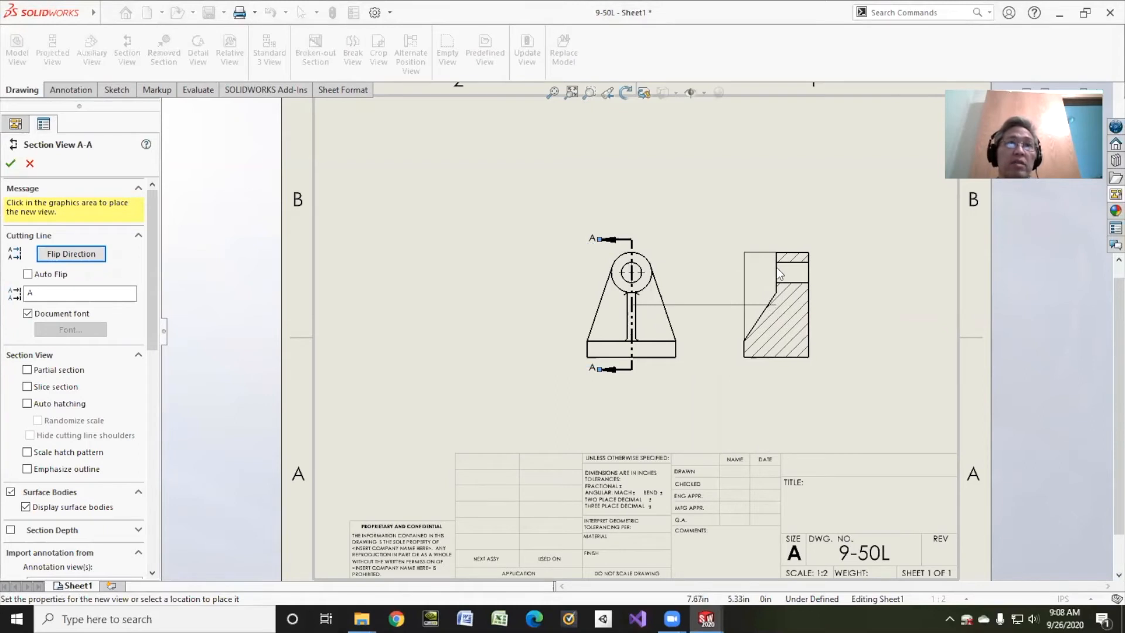
click(778, 273)
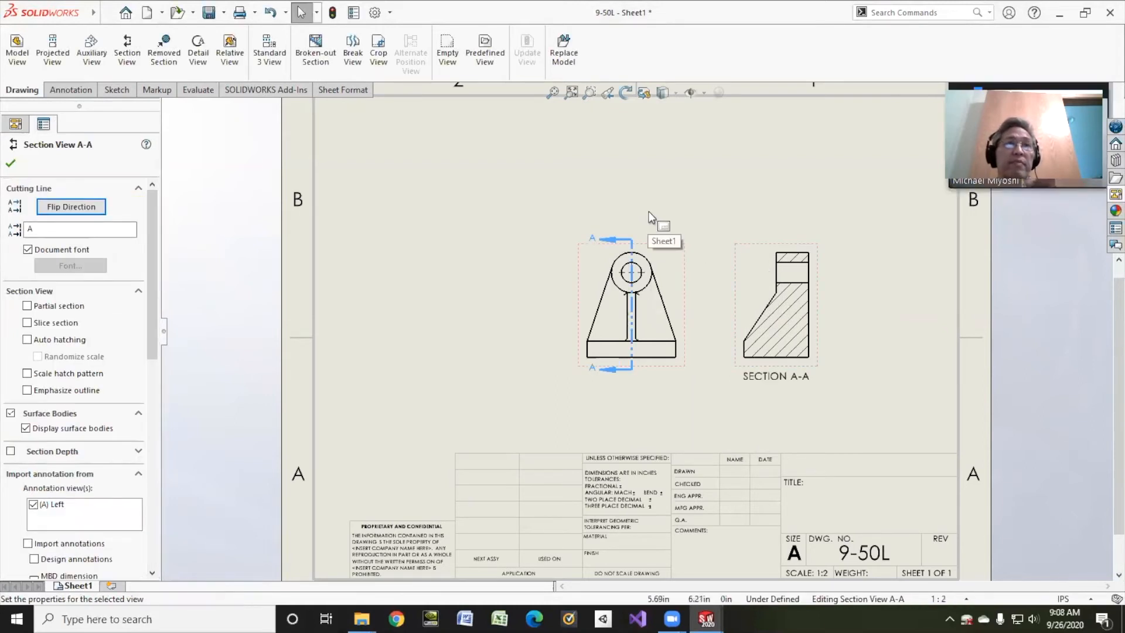
click(93, 212)
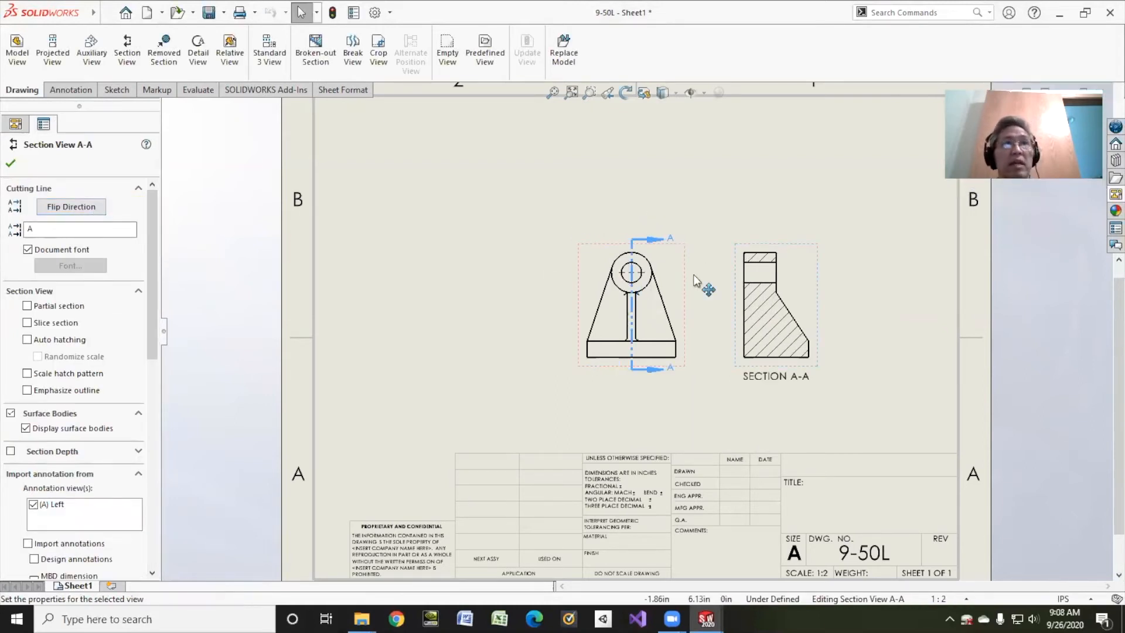
drag(743, 253, 436, 253)
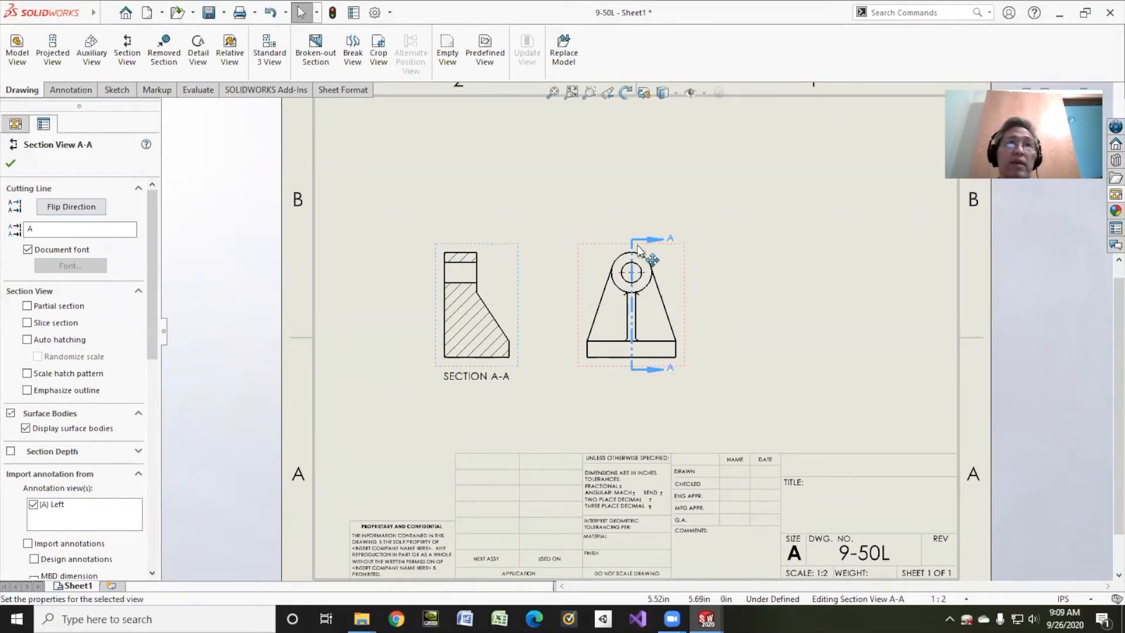
Insert the model dimensions from the entire model into all drawing views
click(70, 89)
click(63, 51)
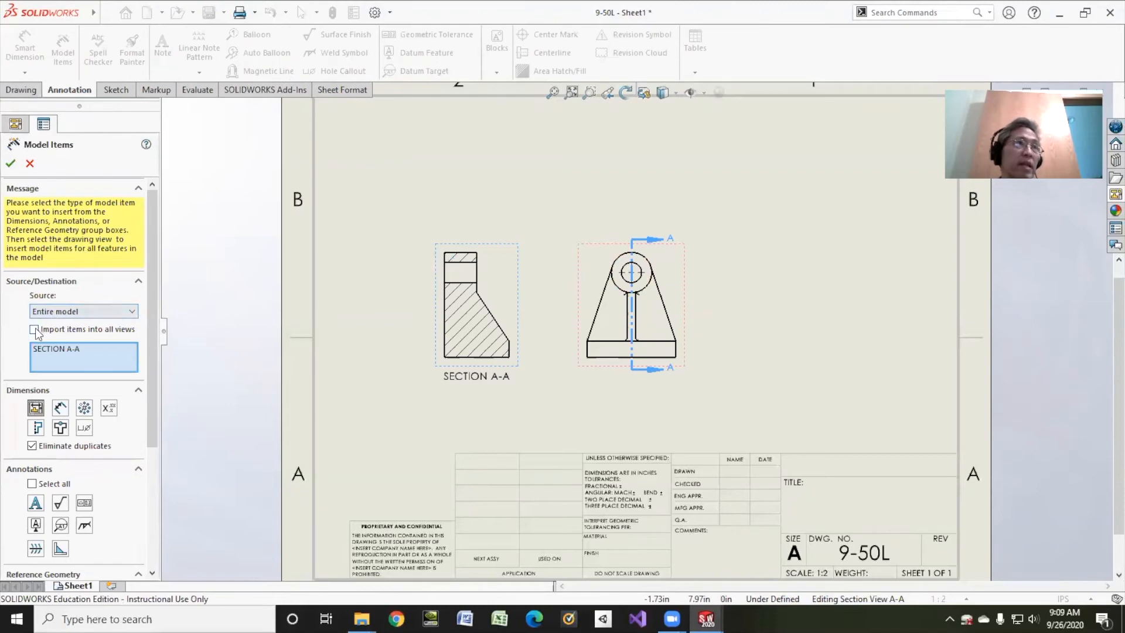
click(58, 331)
click(10, 164)
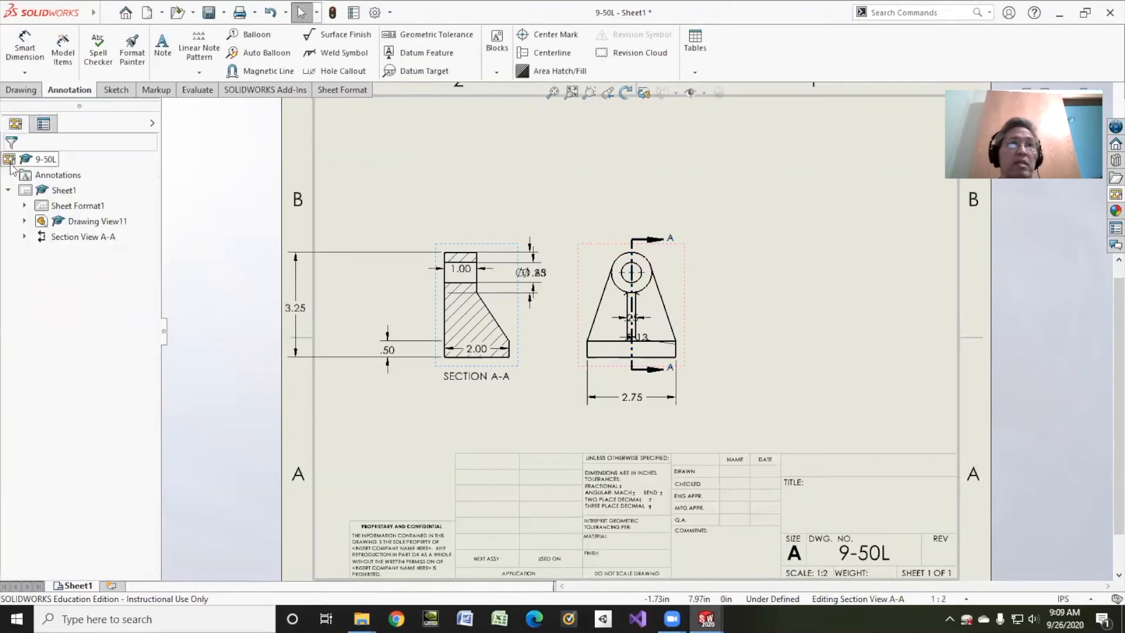
Rearrange the imported dimensions around both views, bringing the height closer and moving the base depth, rib width and fillet radius clear of the geometry
drag(380, 303, 379, 309)
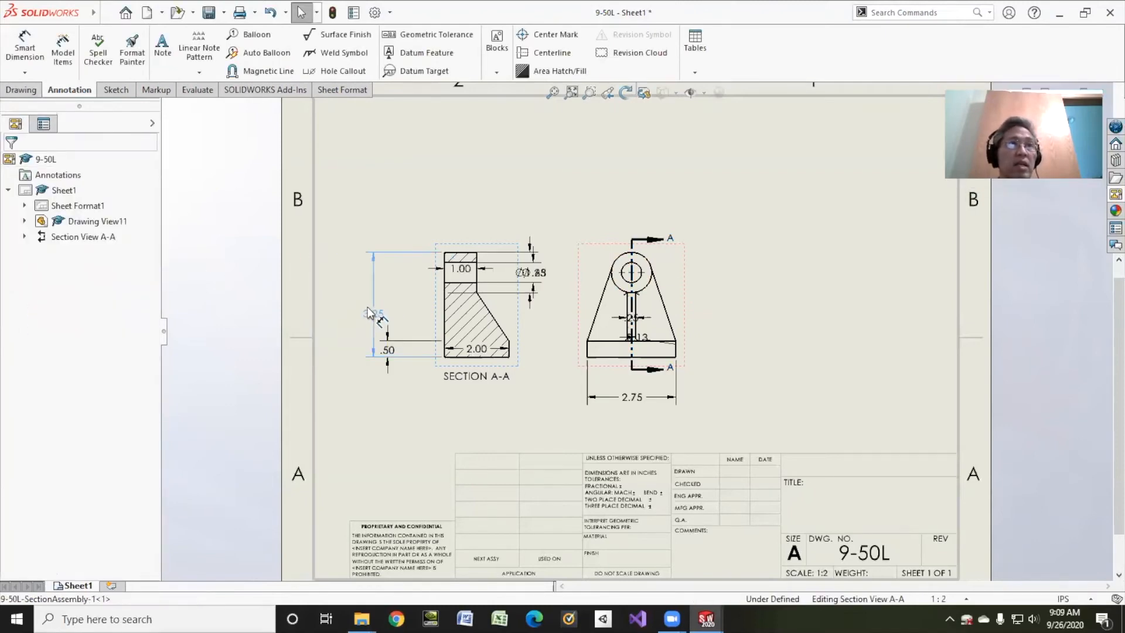
drag(393, 350, 481, 387)
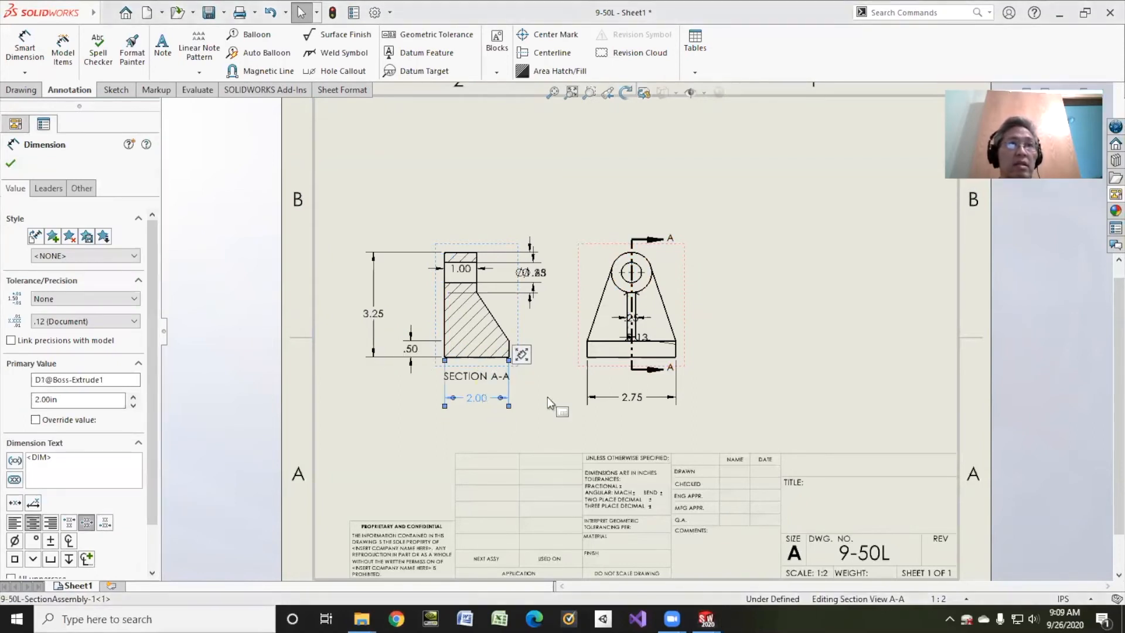
drag(633, 317, 633, 212)
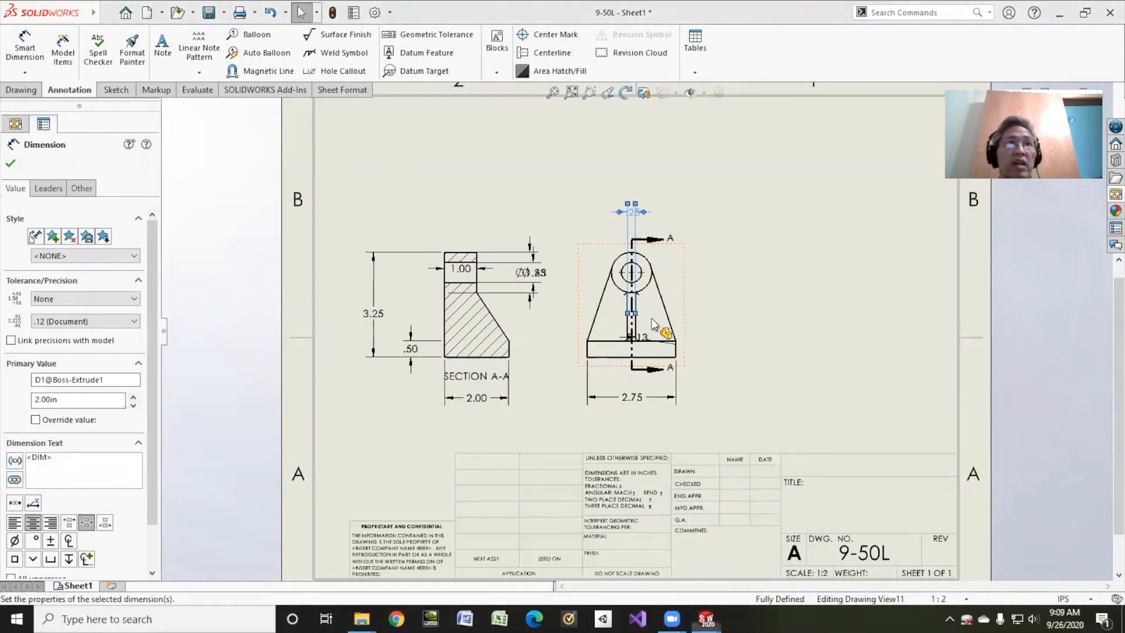
drag(640, 337, 712, 300)
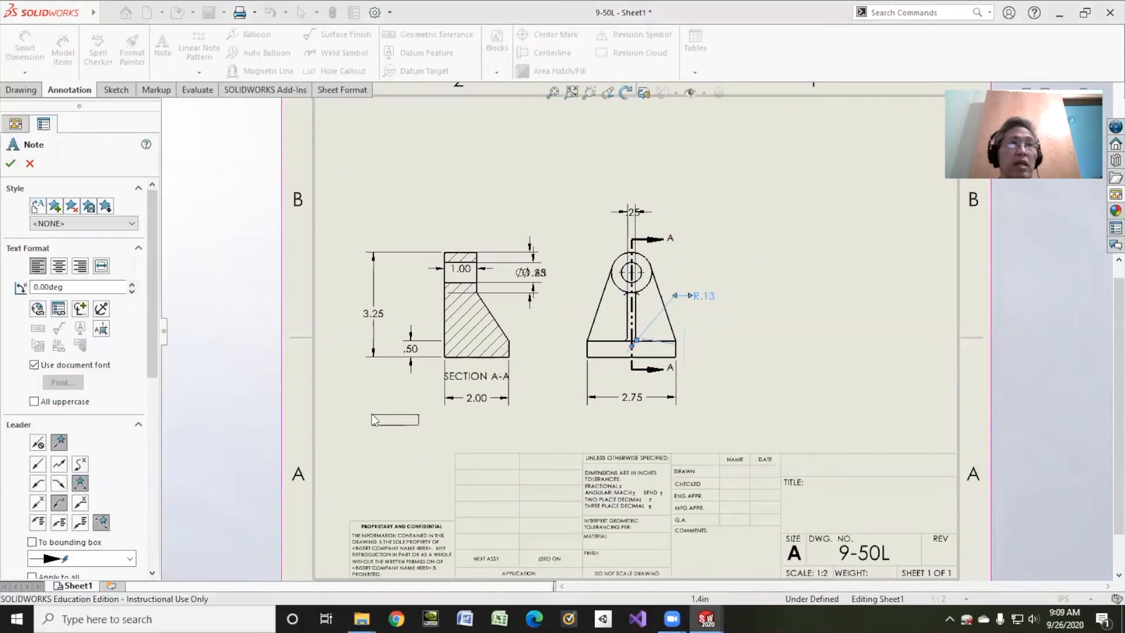
Add the note "ALL FILLET .125" below the section view and delete the fillet radius dimension from the front view
click(368, 417)
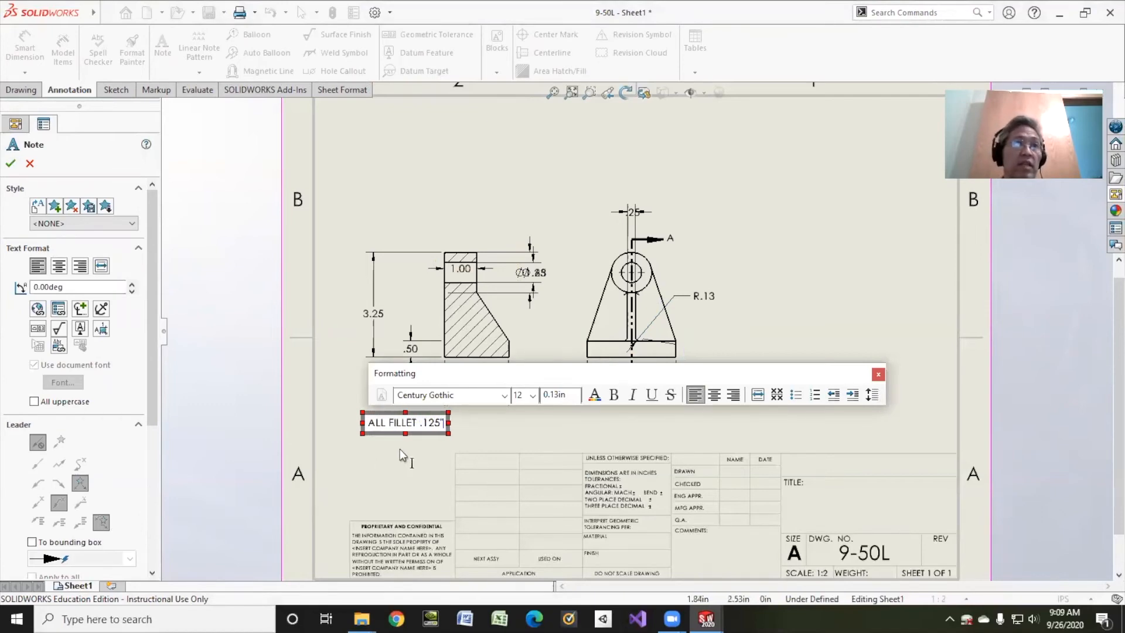
click(689, 297)
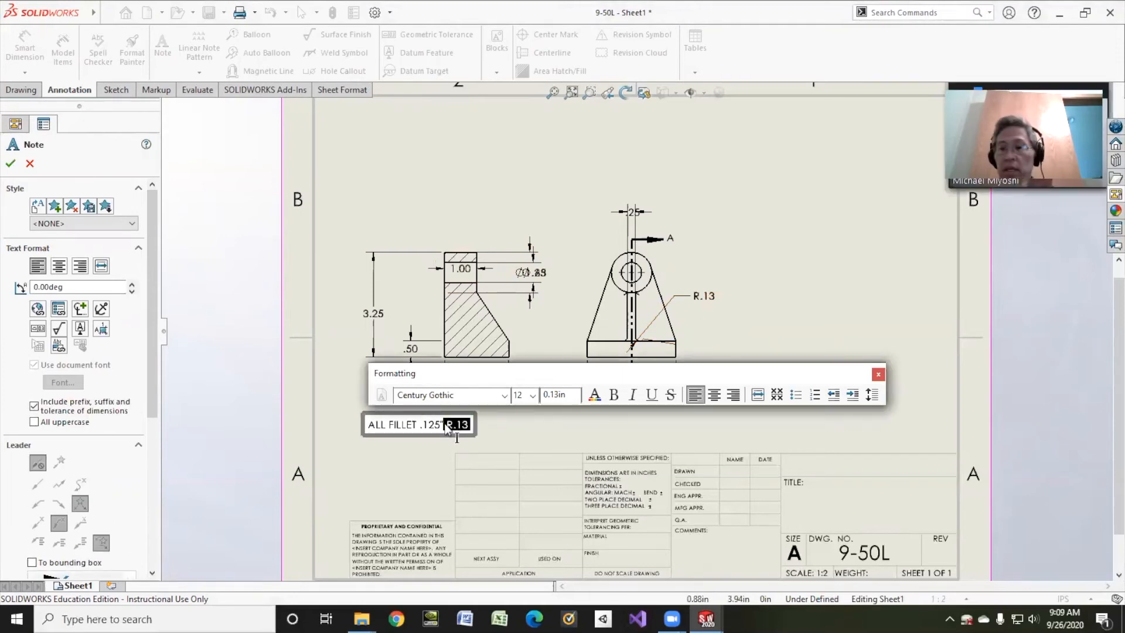
key(Left)
key(BackSpace)
key(Delete)
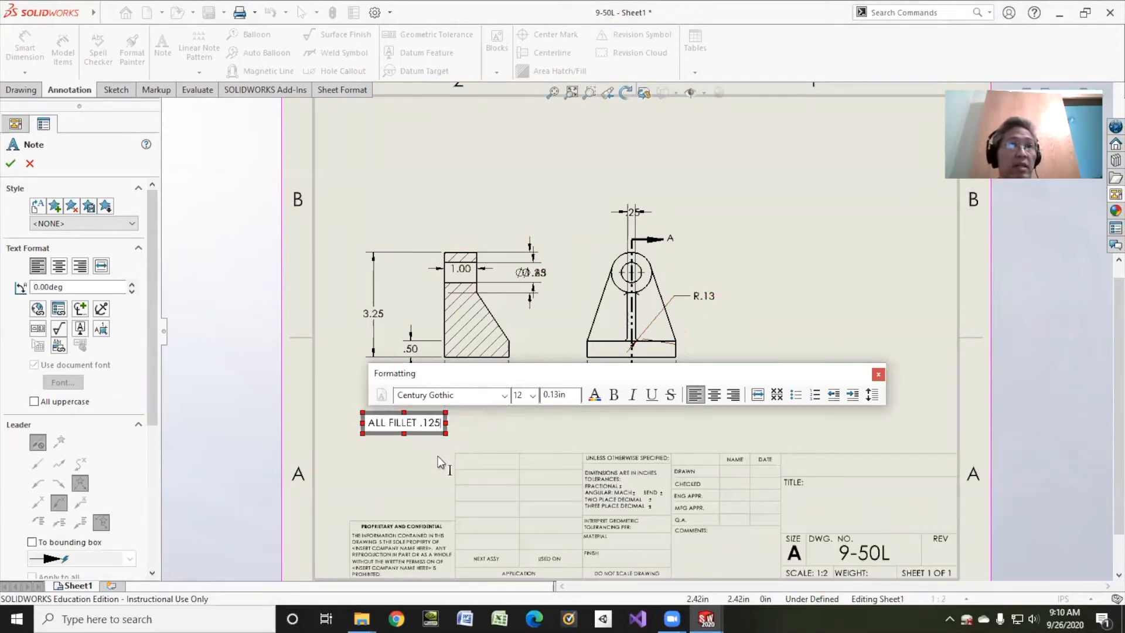
click(12, 164)
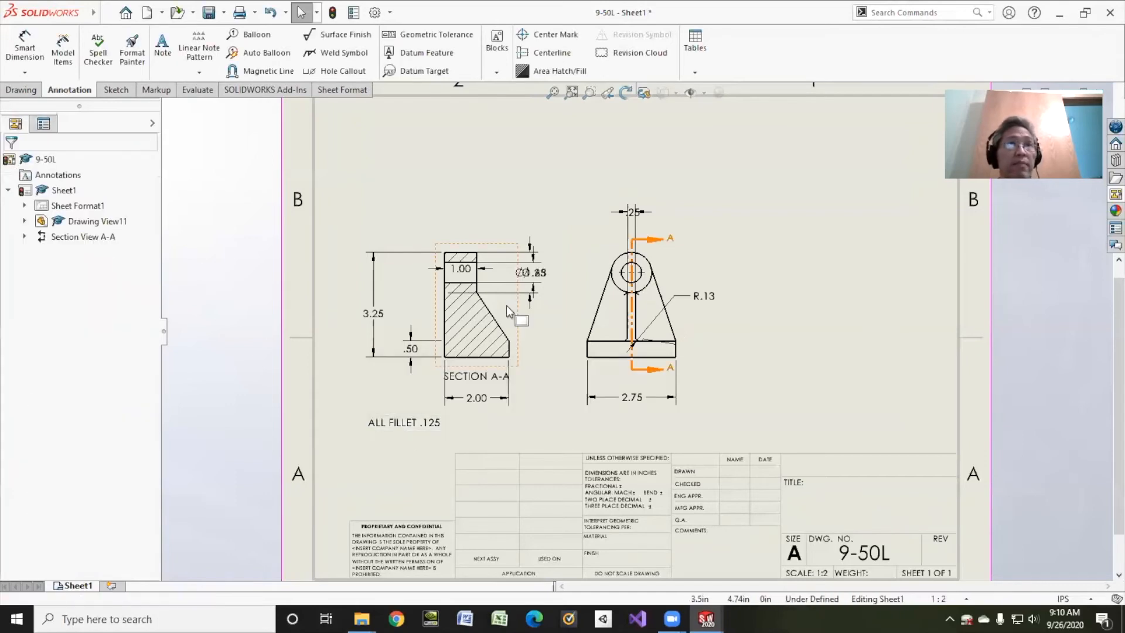
click(672, 303)
key(Delete)
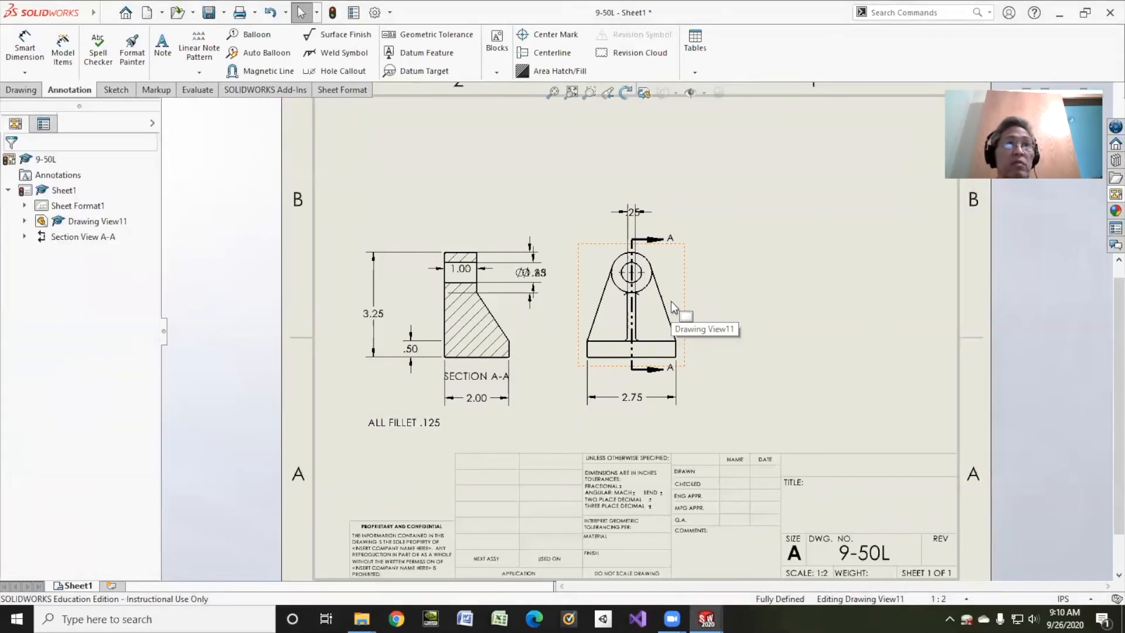
Shorten the extension lines of the front view's rib width dimension so they end near the top of the rib
click(629, 214)
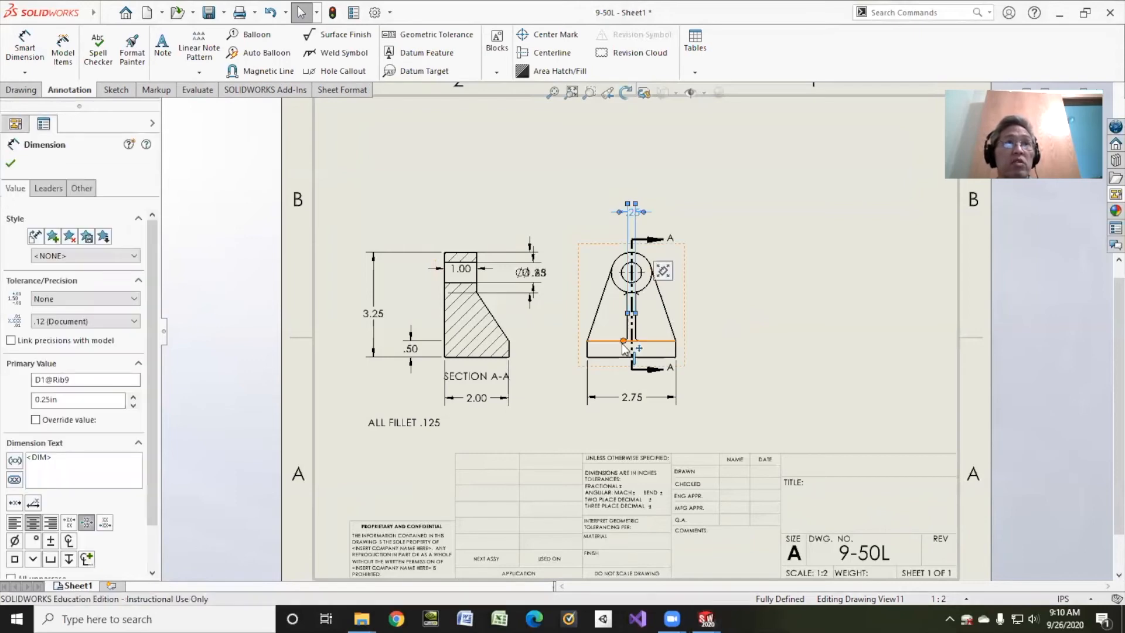
scroll(642, 316, down, 5)
drag(629, 302, 633, 241)
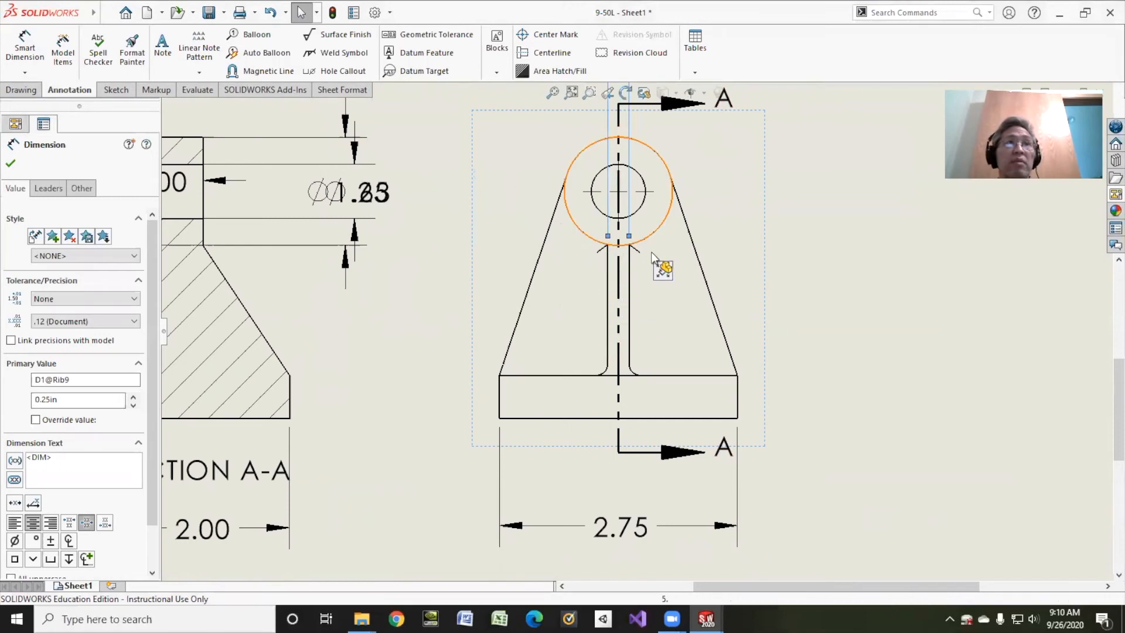
scroll(744, 244, up, 3)
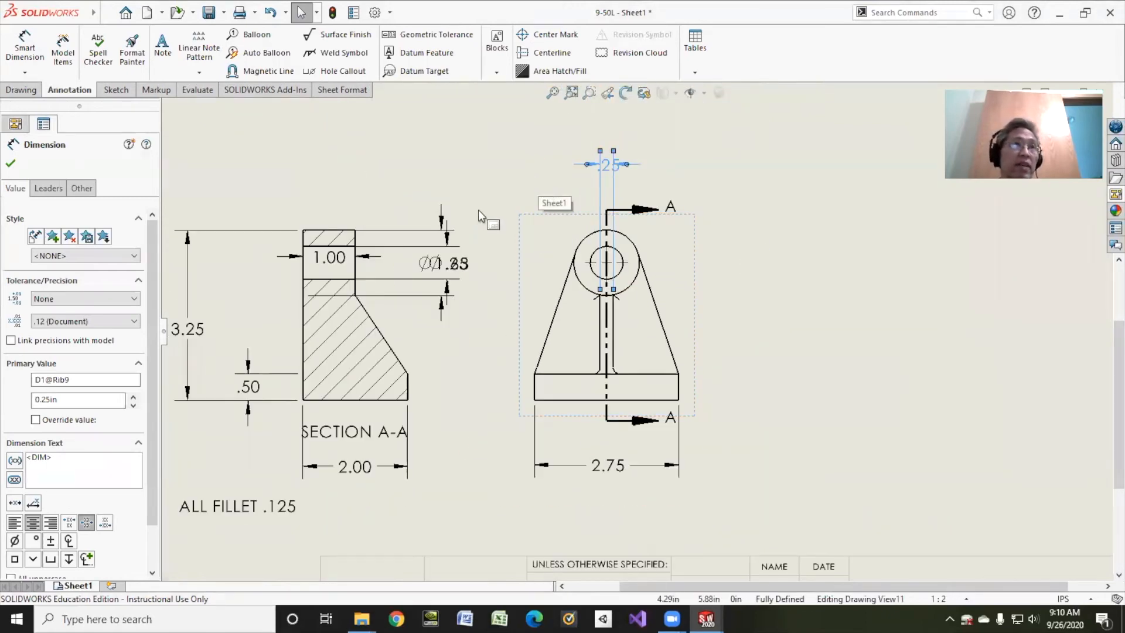
Delete the overlapping diameter dimensions from section A-A, then move its boss depth above the view and its overall height closer
click(436, 266)
key(Delete)
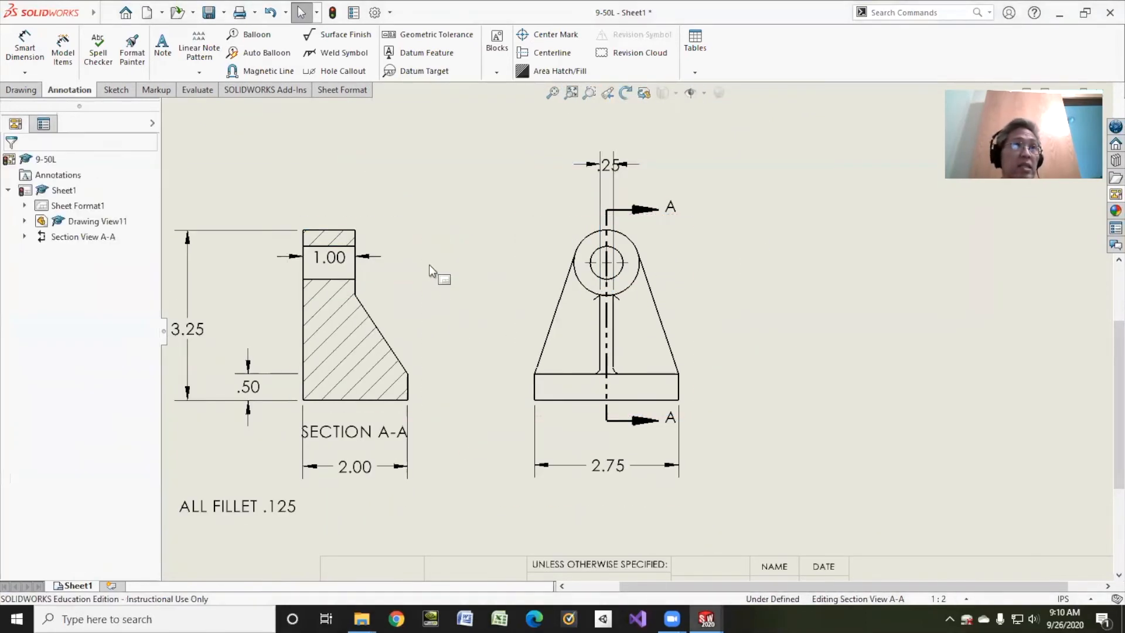
drag(330, 258, 332, 189)
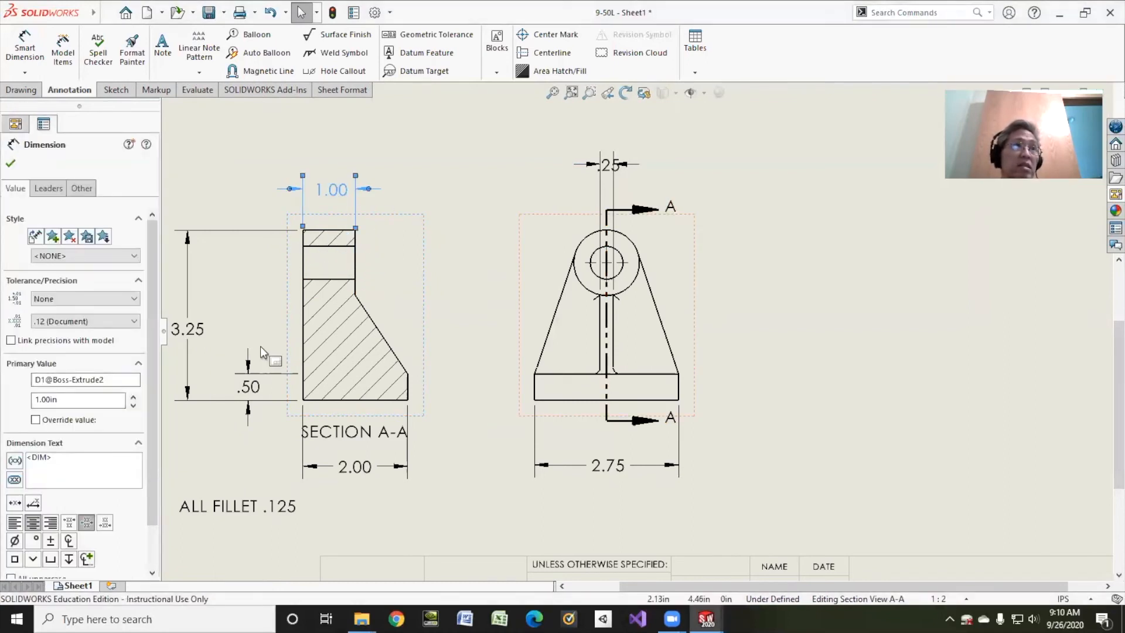
drag(202, 342, 241, 343)
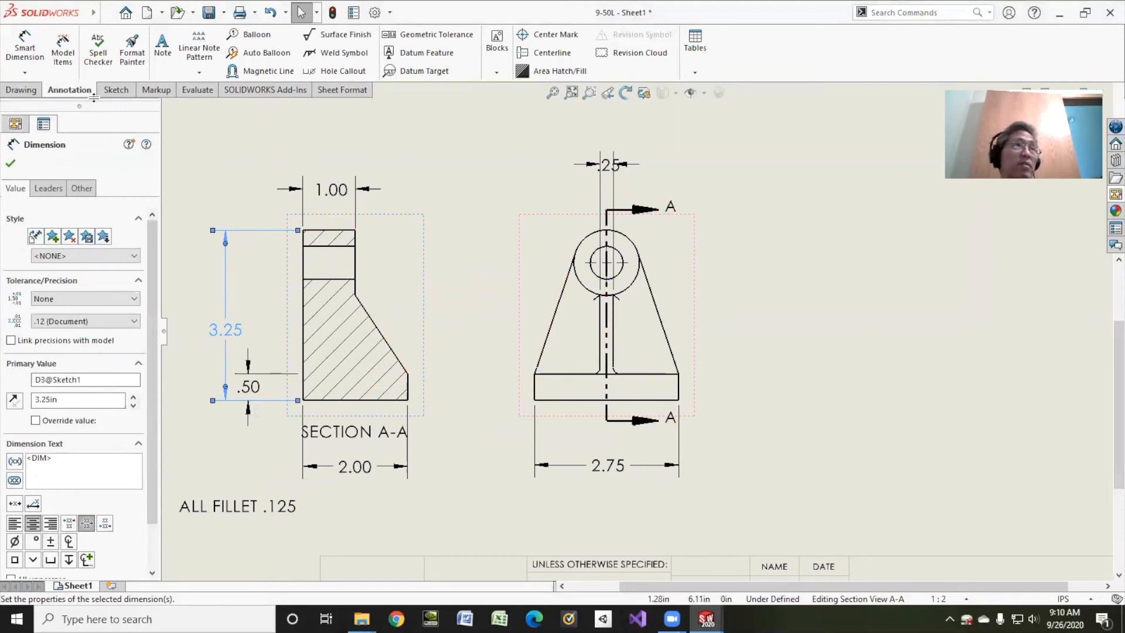
Project a side view from the front view and place it to the right of the front view
click(24, 90)
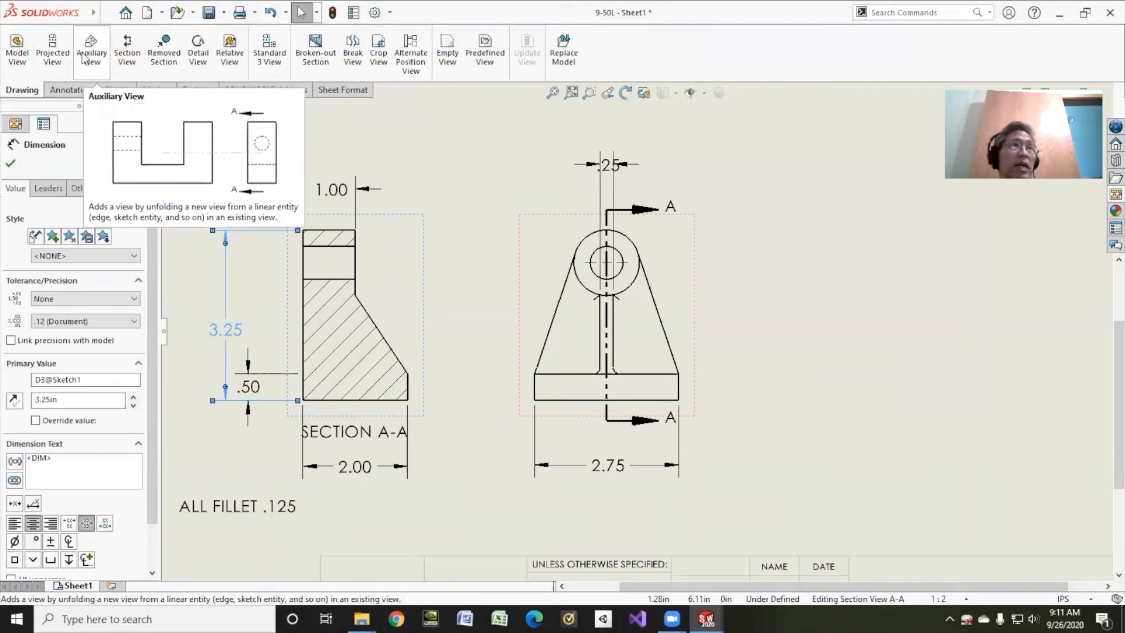
click(51, 52)
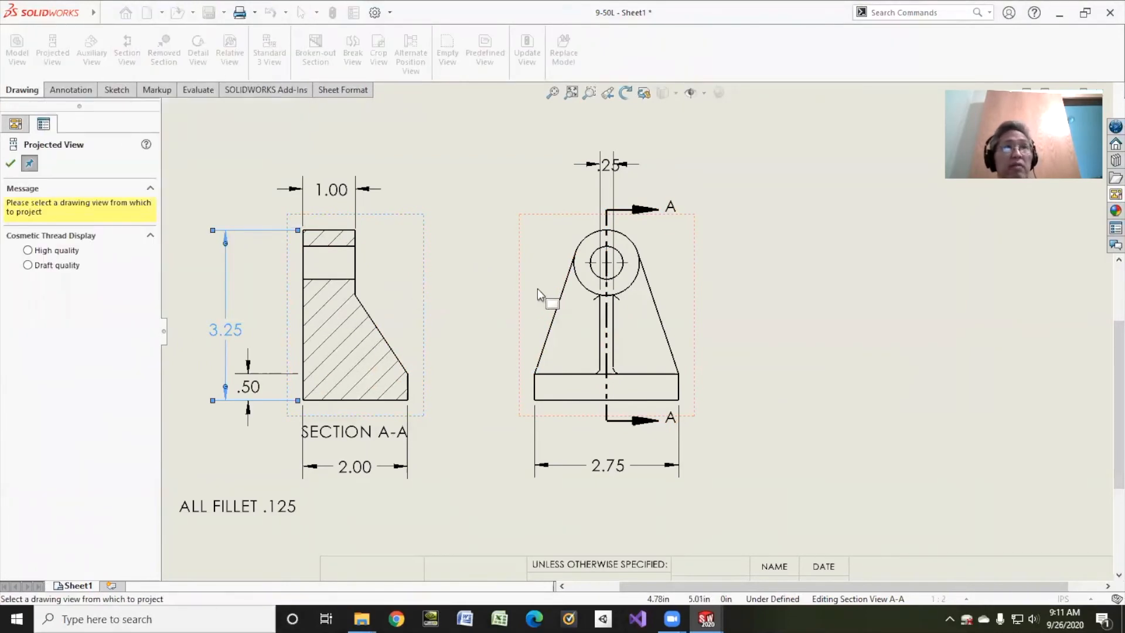
click(521, 287)
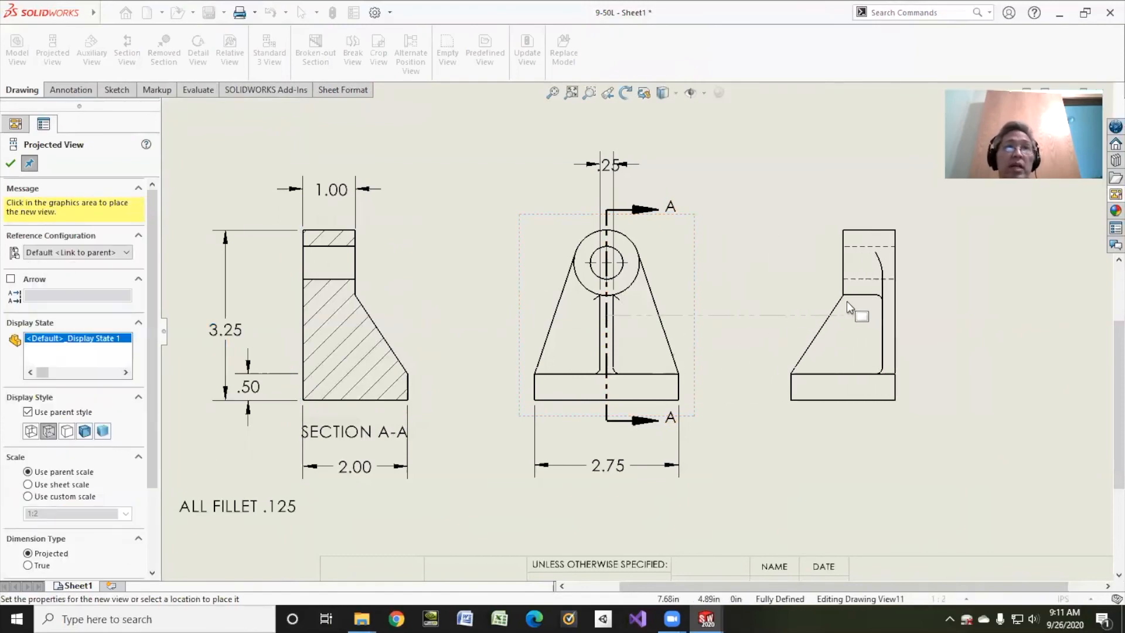
click(855, 307)
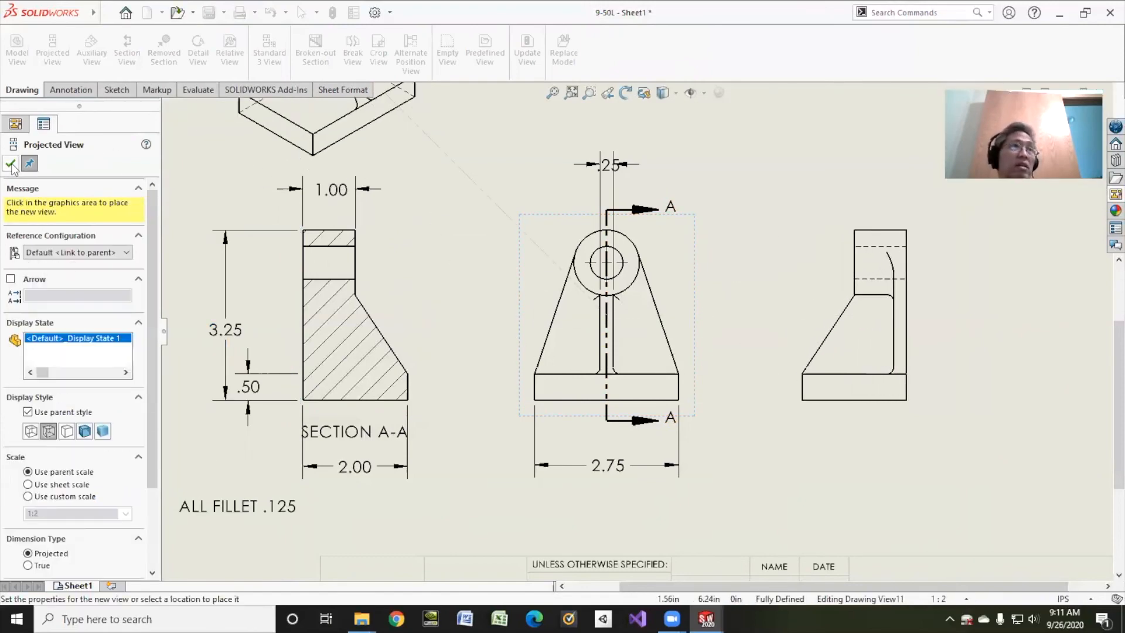
key(Escape)
Dimension the base thickness on the projected side view and delete the matching dimension from section A-A
click(56, 91)
click(25, 47)
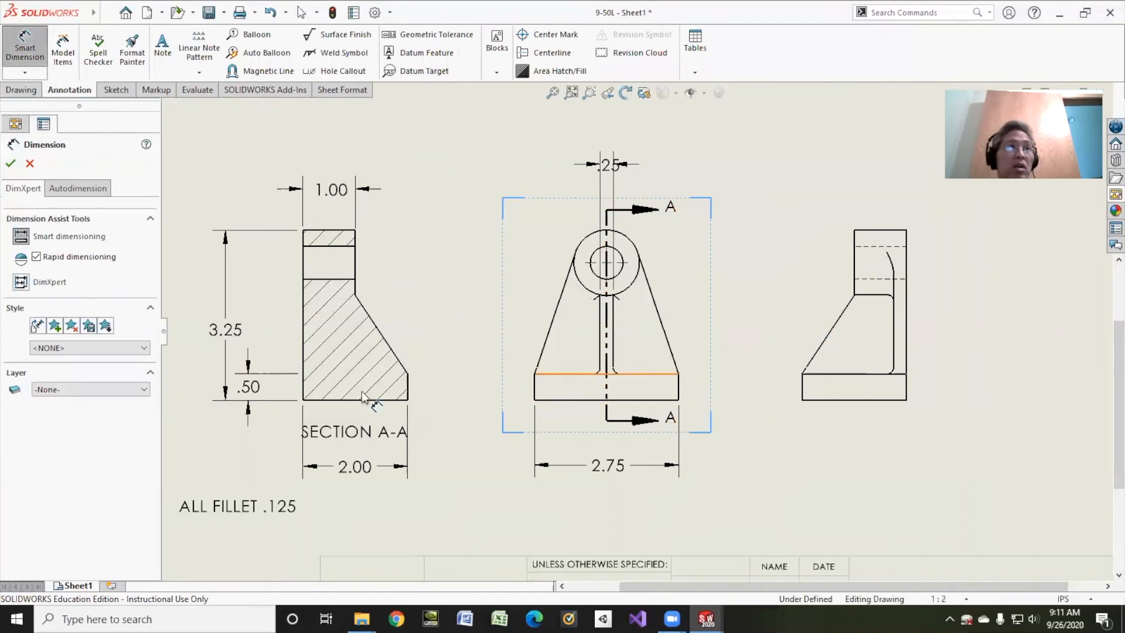
click(805, 389)
click(747, 387)
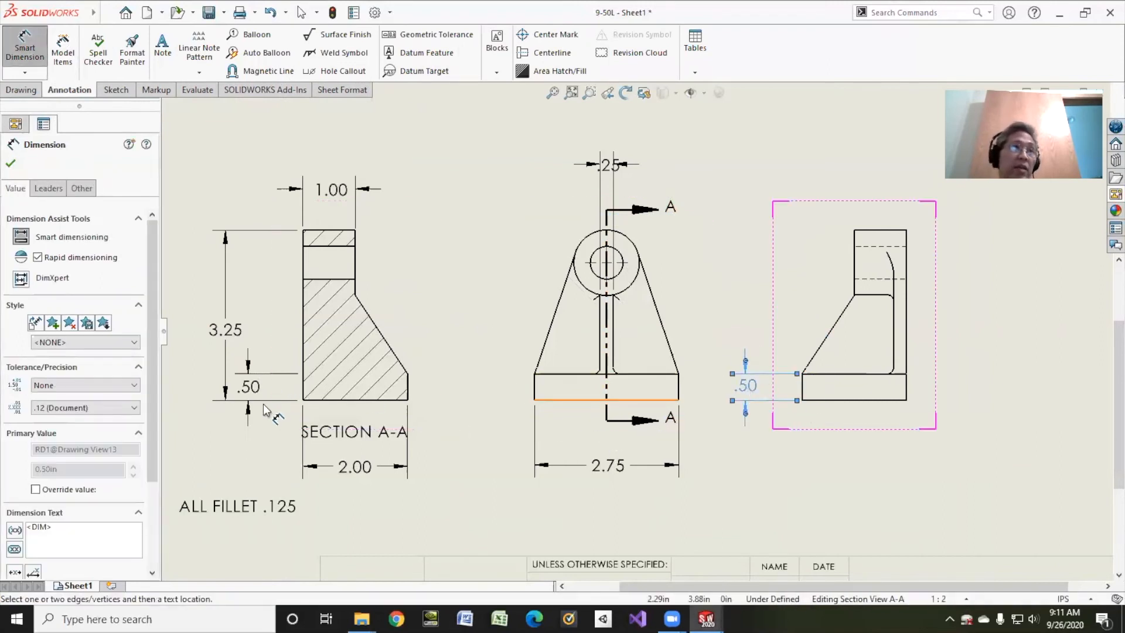
click(250, 387)
key(Delete)
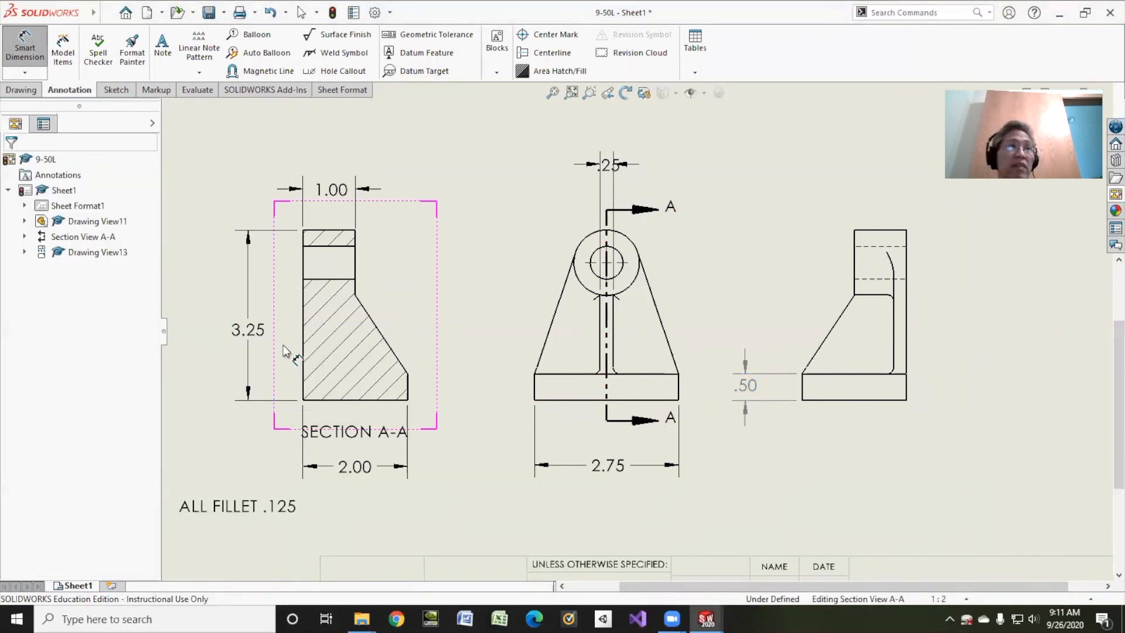
Delete the base depth dimension from section A-A and dimension that depth below the projected side view
click(355, 466)
key(Delete)
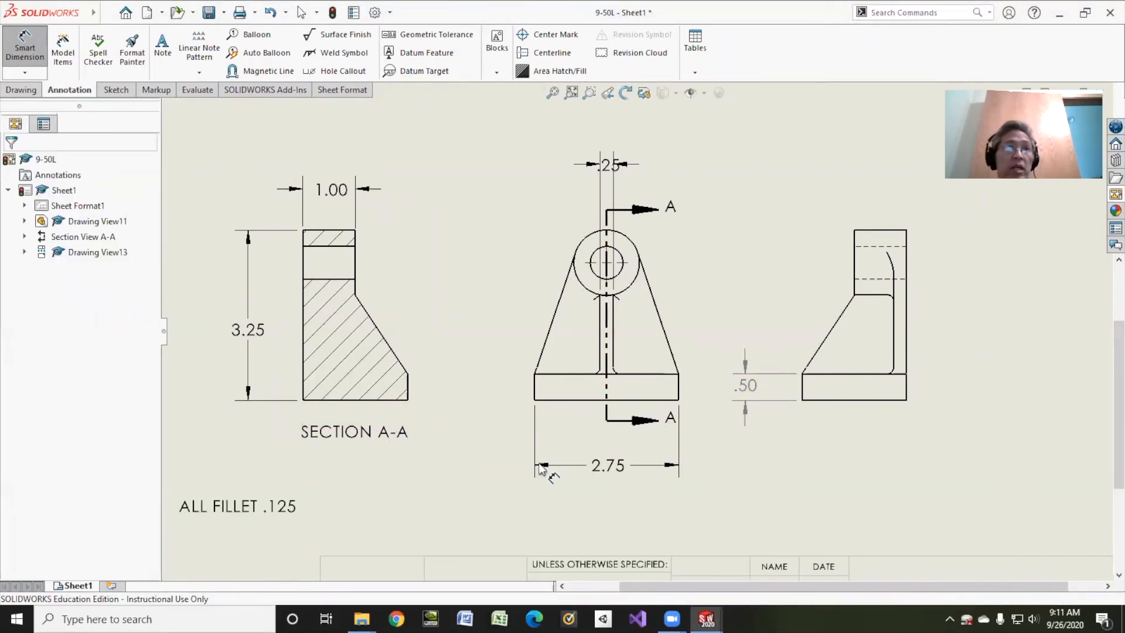
click(840, 400)
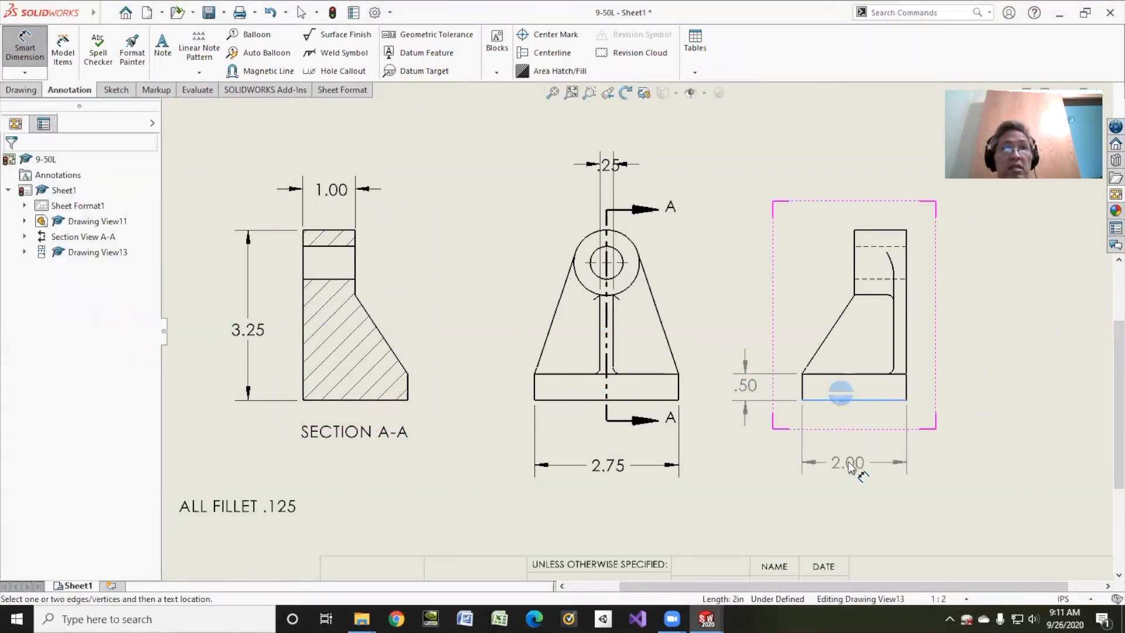
click(848, 467)
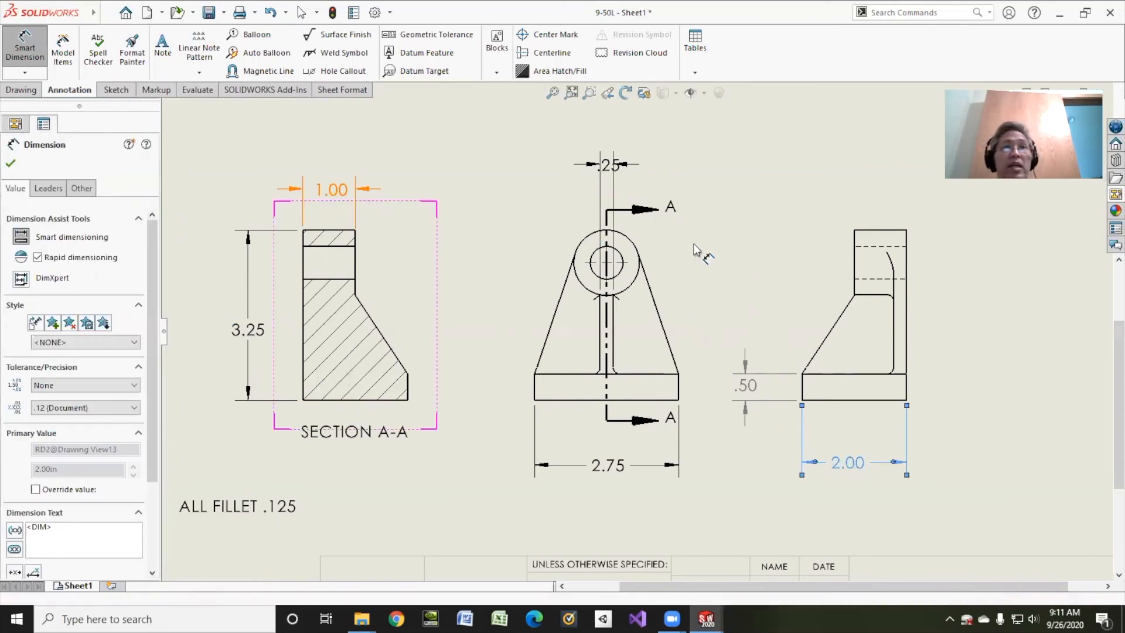
click(879, 231)
click(883, 181)
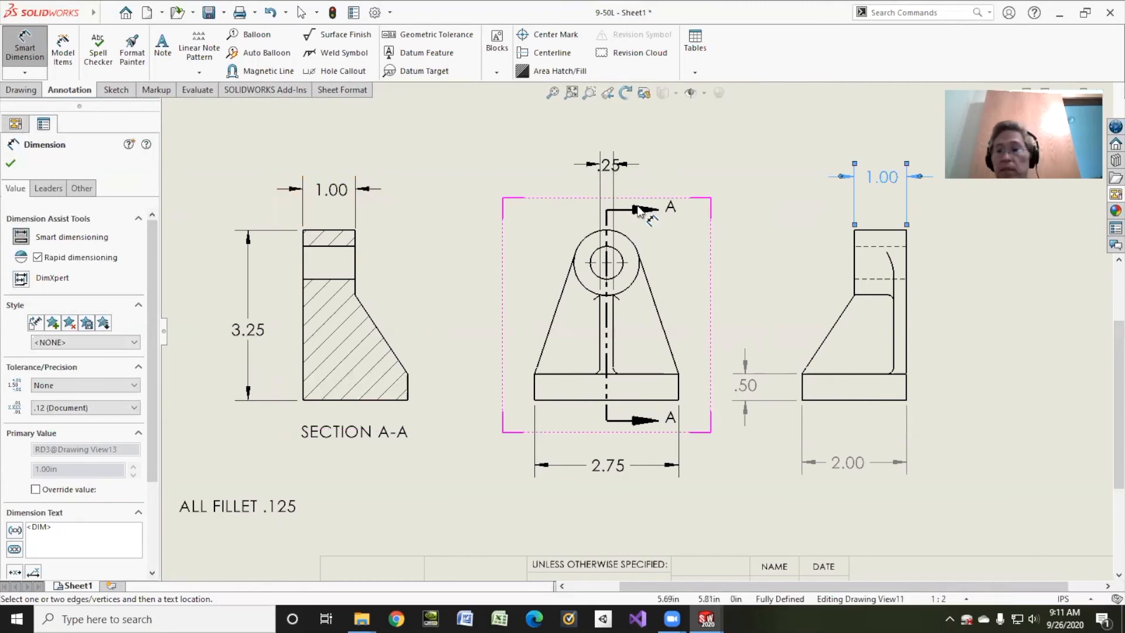
key(Delete)
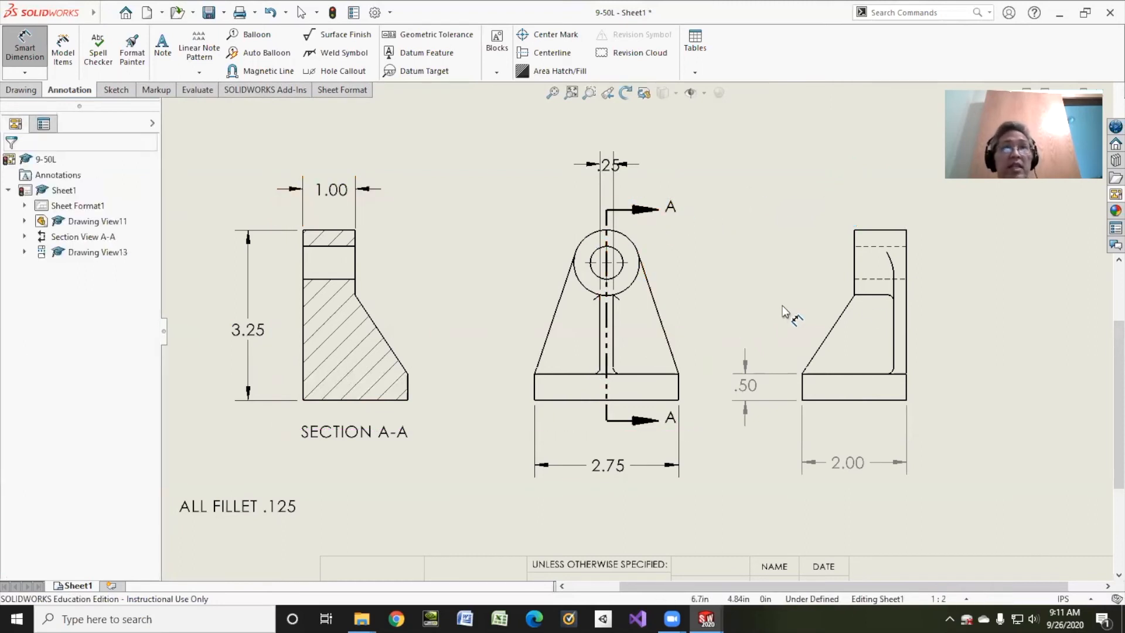
Dimension the upright plate's thickness above the projected side view and move its extension lines onto the part's corner and edge
click(902, 324)
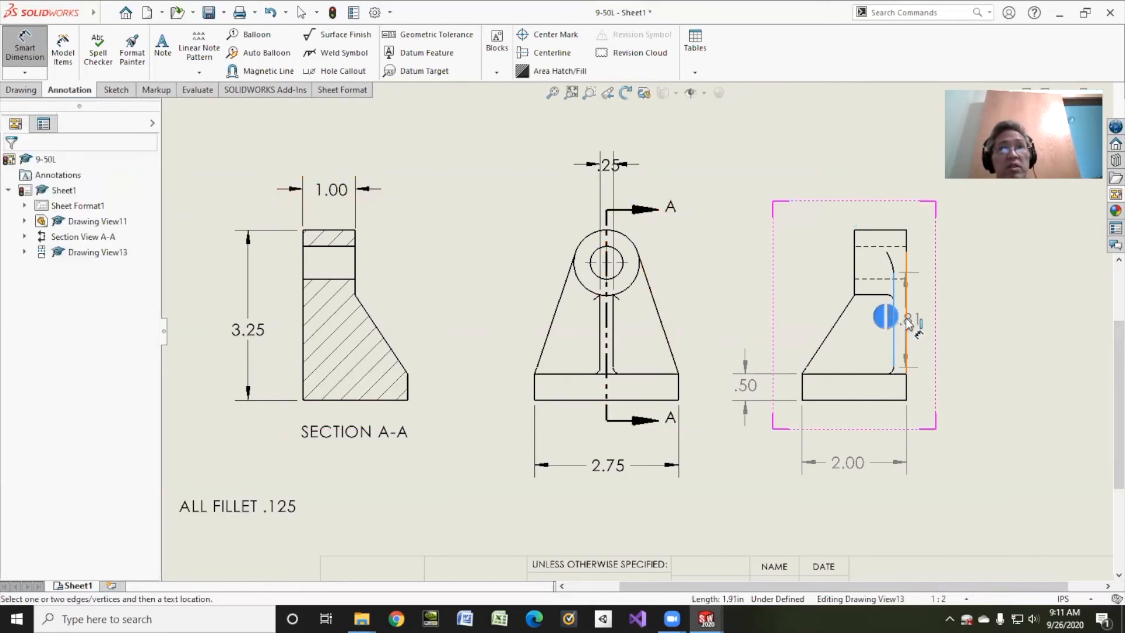
click(893, 316)
click(847, 166)
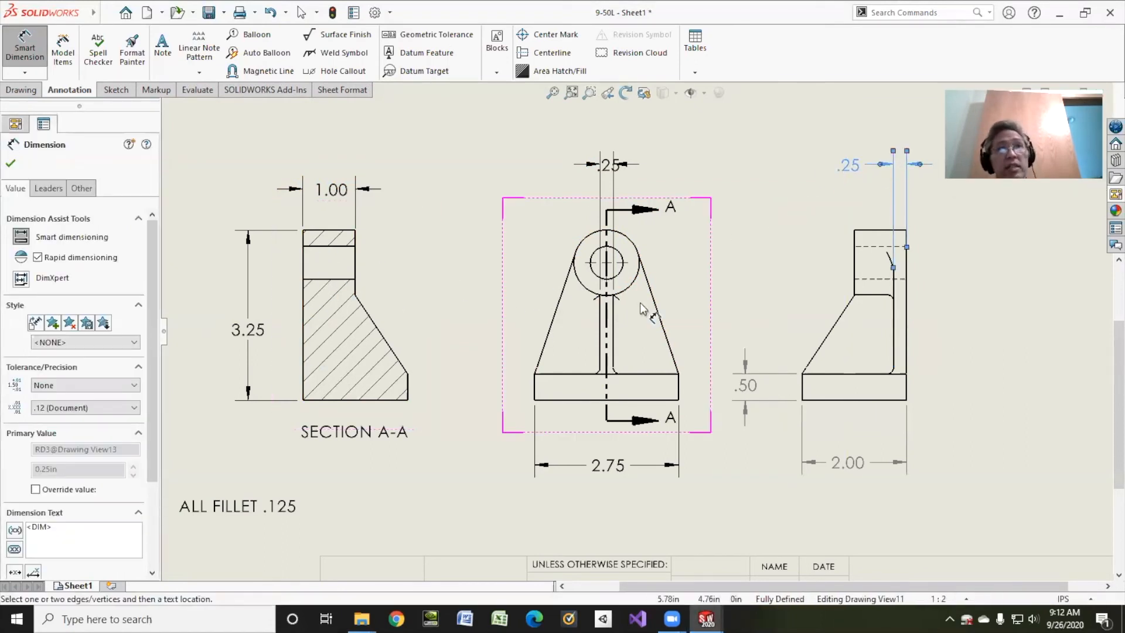
drag(907, 247, 907, 232)
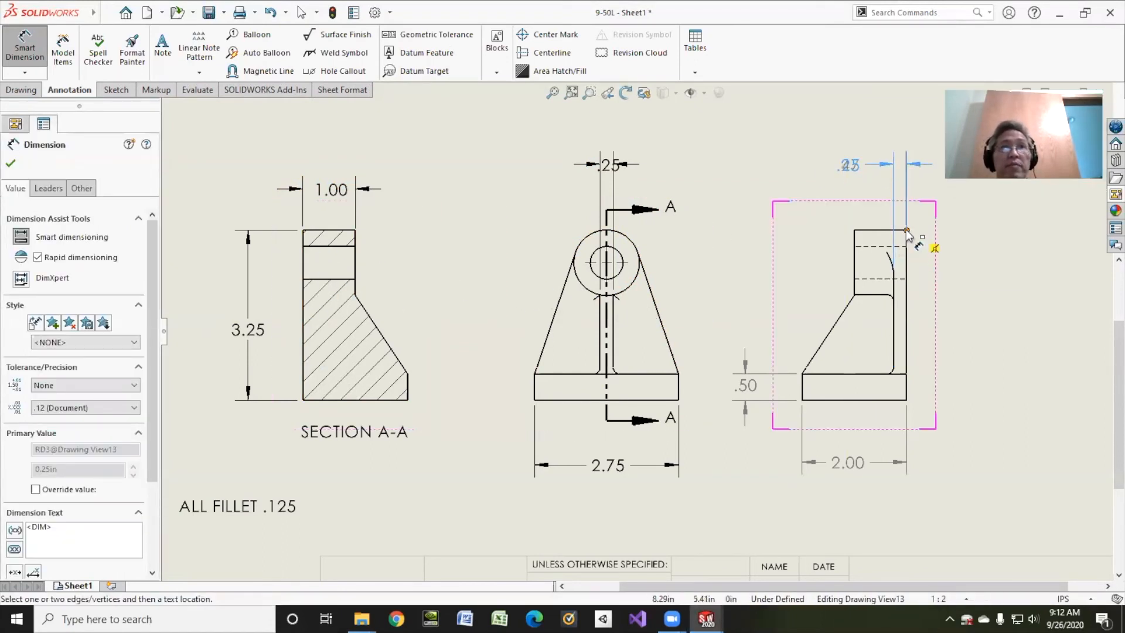
drag(895, 273, 893, 269)
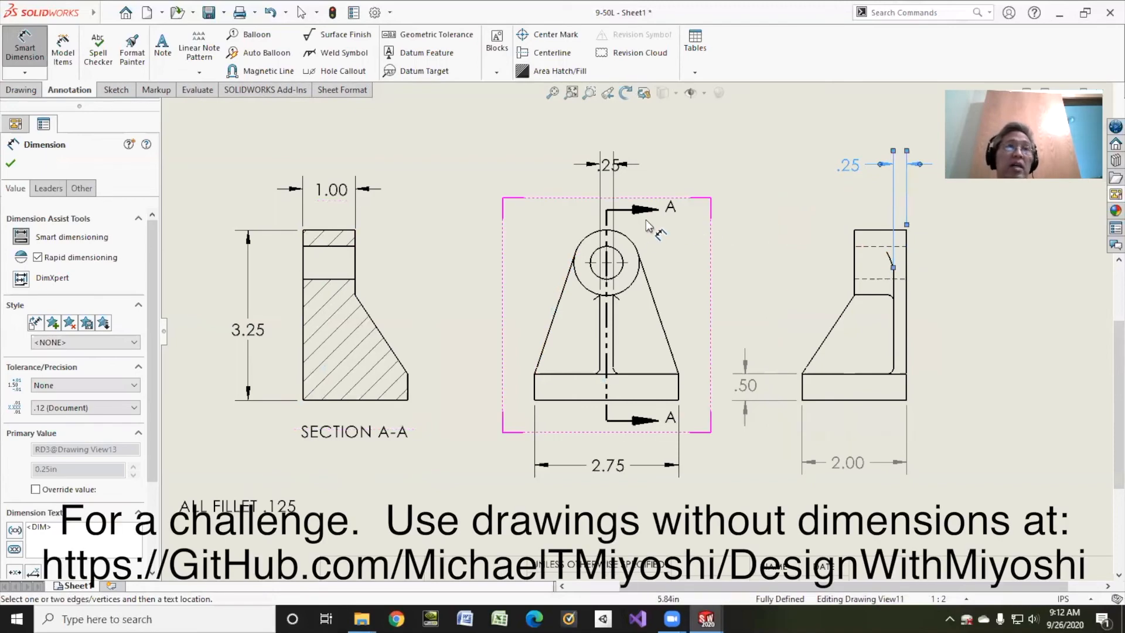
Dimension the boss's outer diameter and the hole's diameter in the front view, placing both beyond the view's upper-left side
click(589, 235)
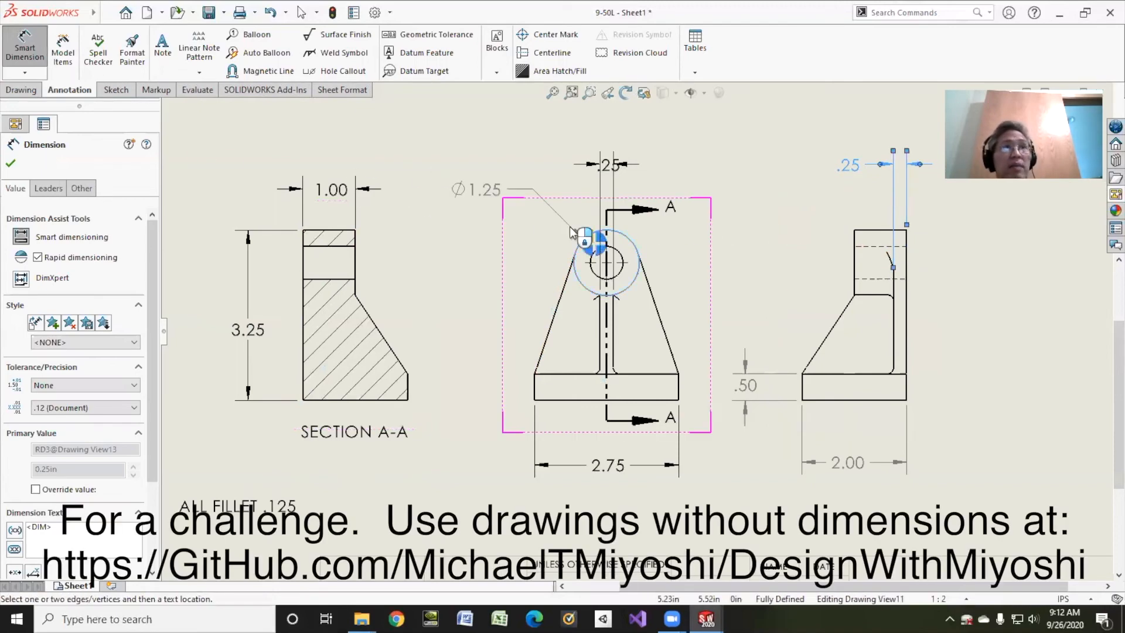
click(468, 155)
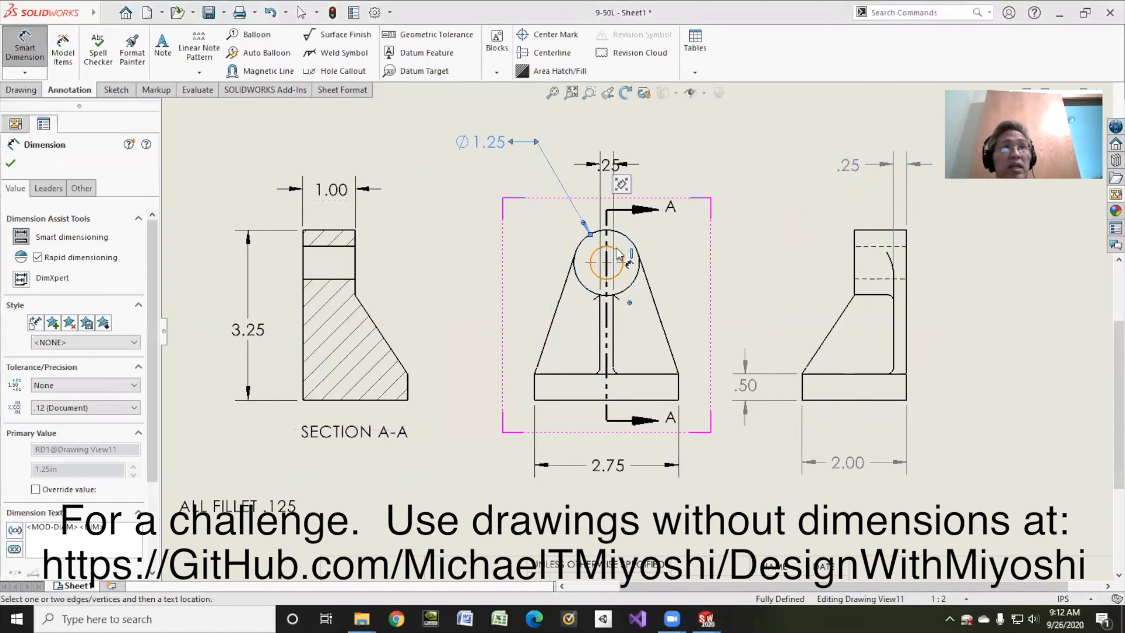
click(619, 253)
click(492, 189)
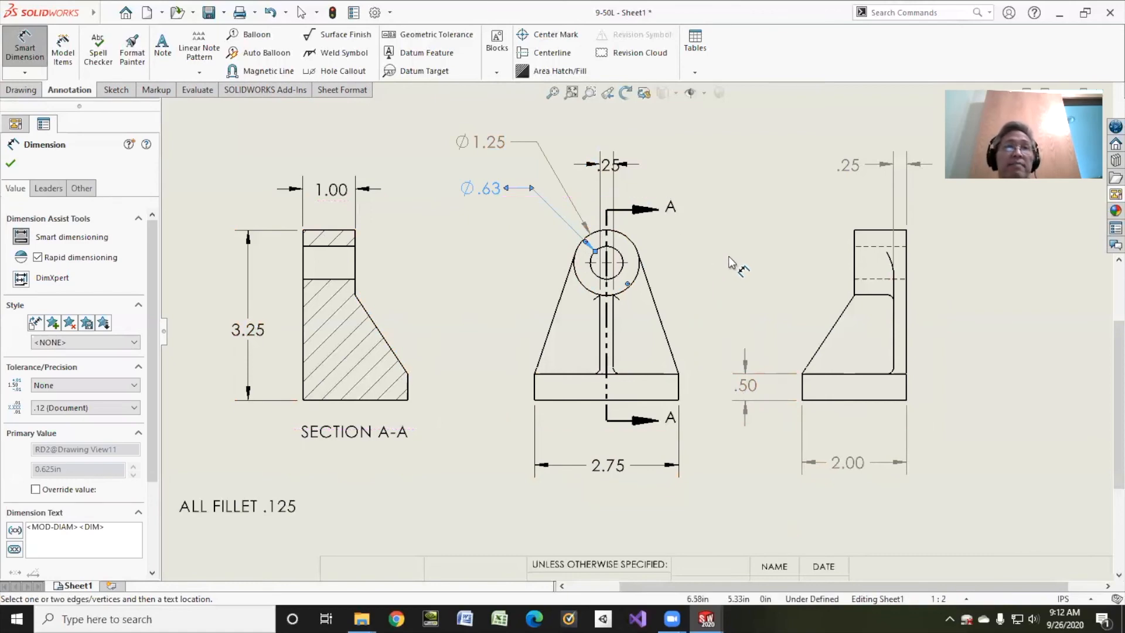
Finish dimensioning and open the drawing's sheet format for editing at the title block
scroll(741, 250, up, 5)
scroll(642, 375, down, 5)
scroll(635, 434, up, 5)
scroll(625, 453, down, 6)
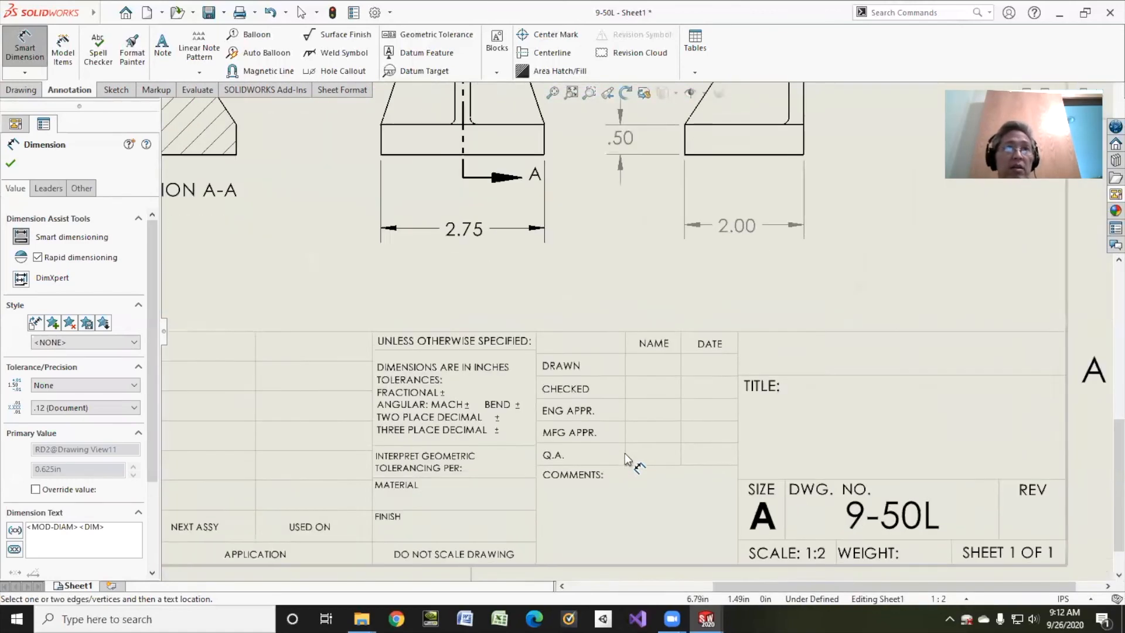
scroll(624, 452, down, 2)
click(11, 164)
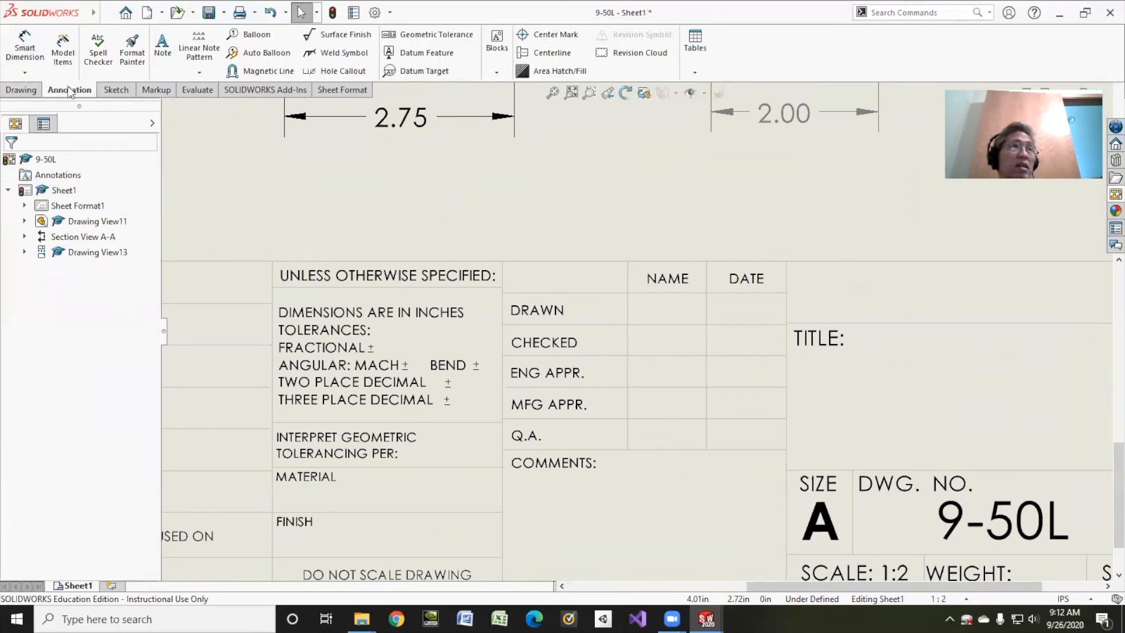
right_click(65, 211)
click(118, 249)
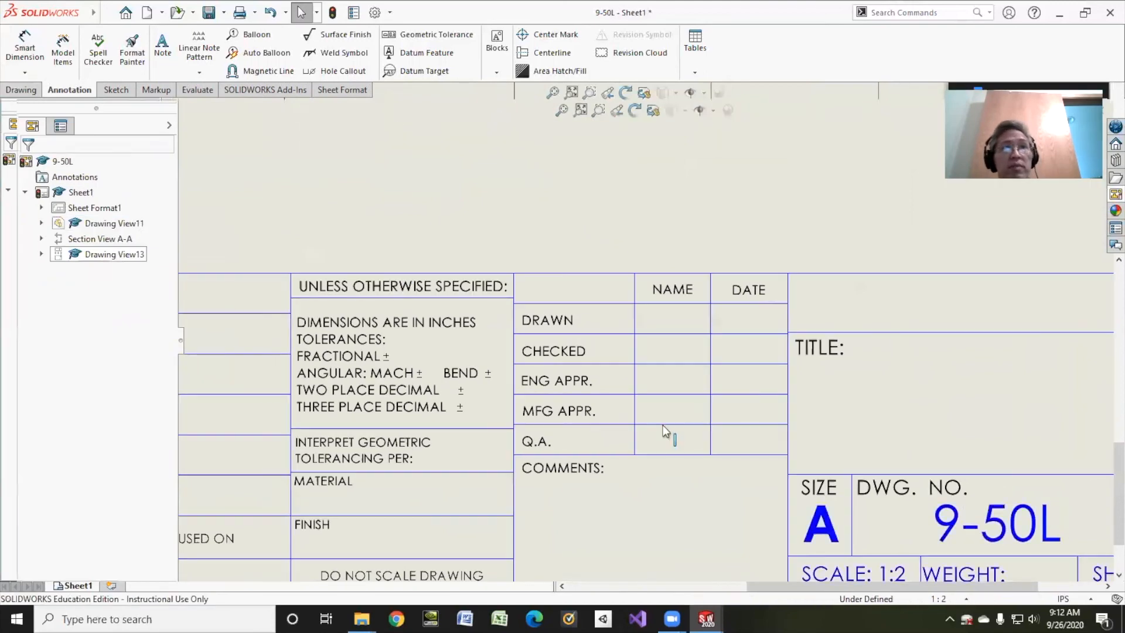
Fill in the title block's DRAWN row with the drafter's surname in capitals and the date 9/26/20
double_click(672, 318)
text(MIYOSHI)
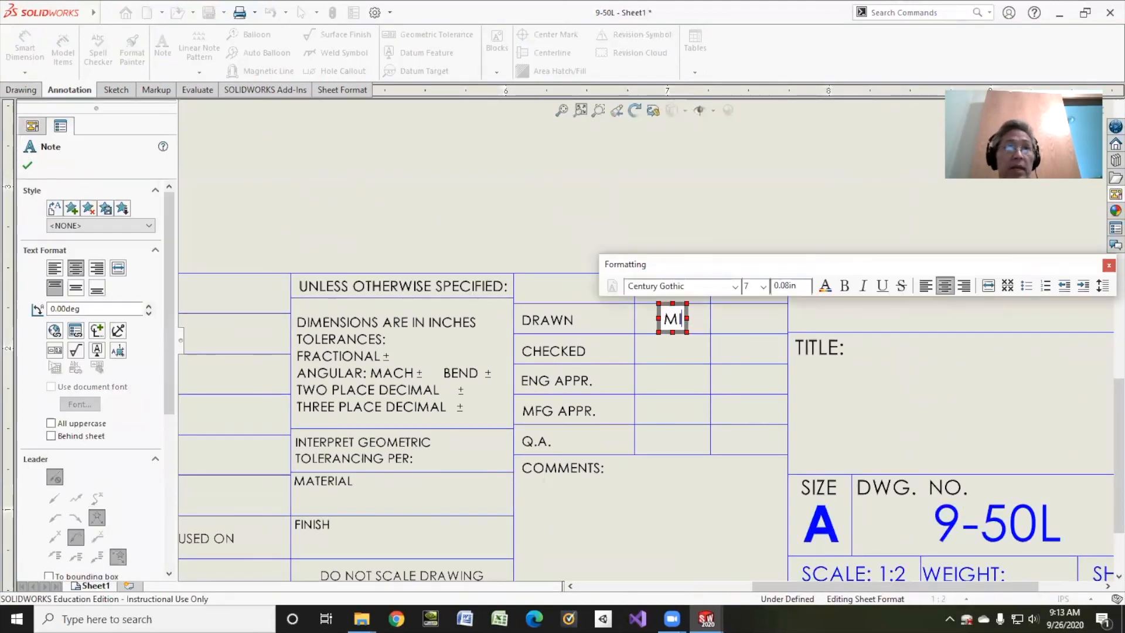
click(750, 325)
click(748, 322)
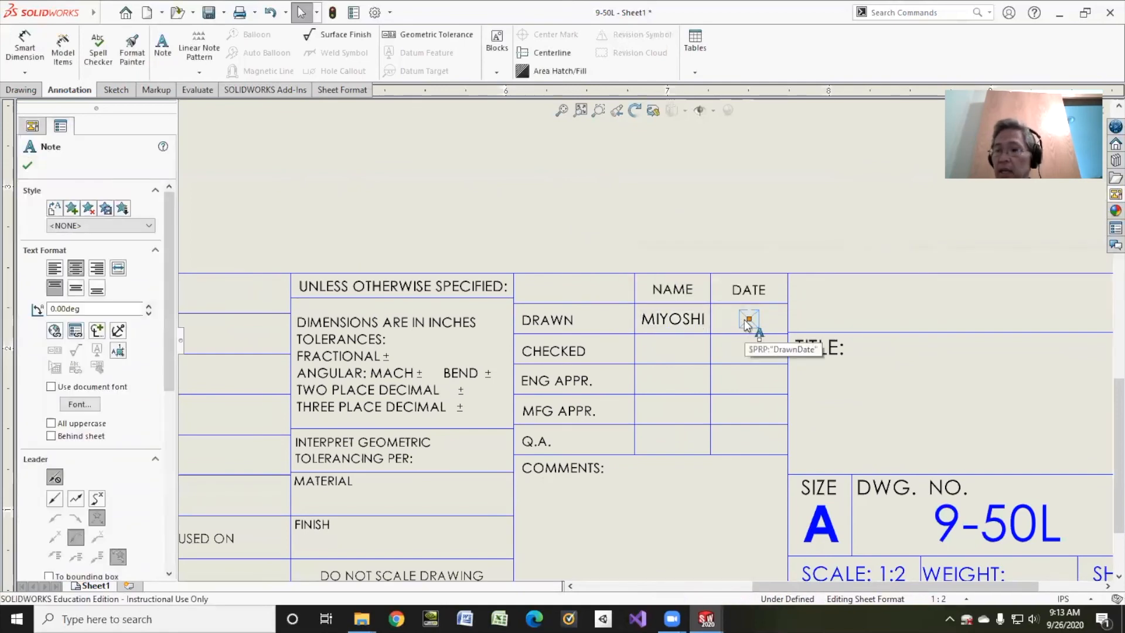
double_click(747, 322)
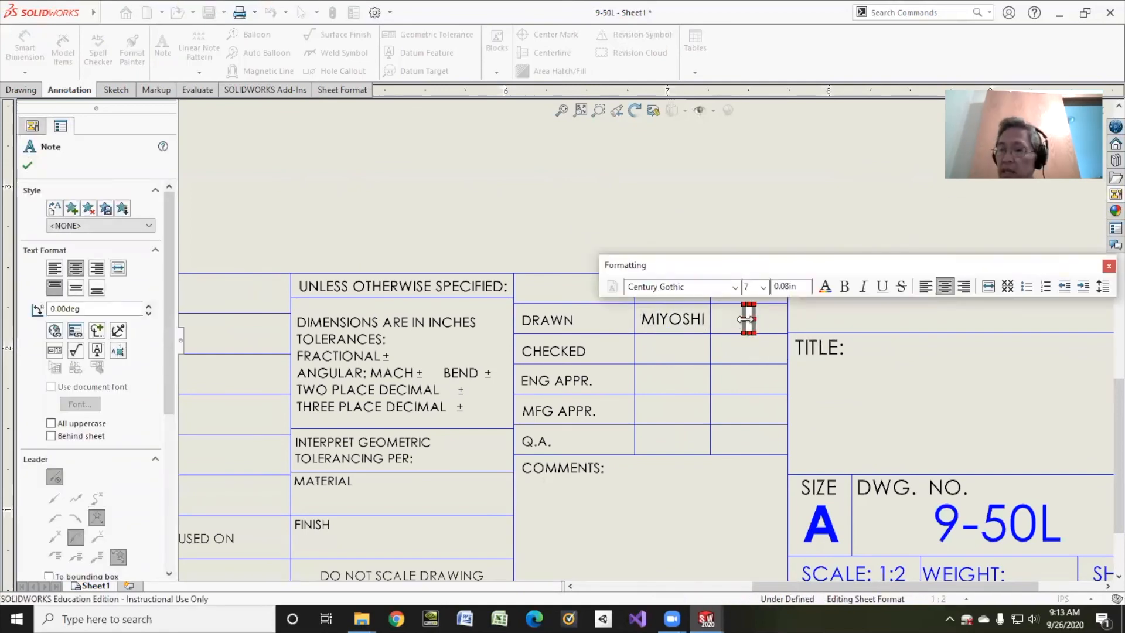
text(9/26/20)
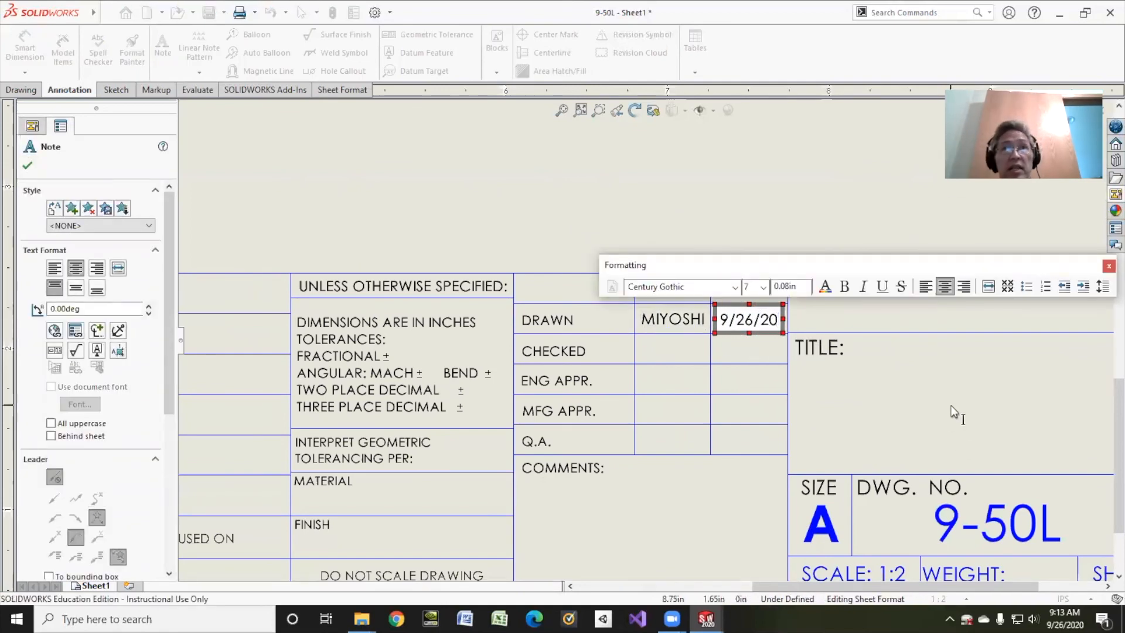
Enter 9-50L as the drawing title in the title block
click(982, 414)
double_click(982, 414)
text(9-)
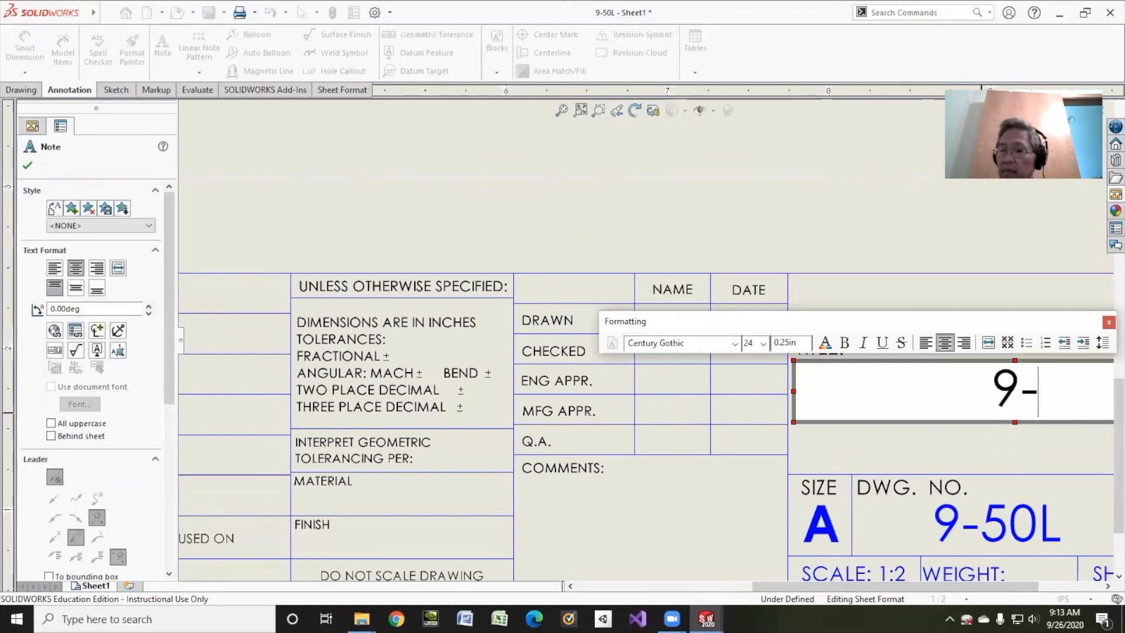
text(50l)
key(BackSpace)
text(L)
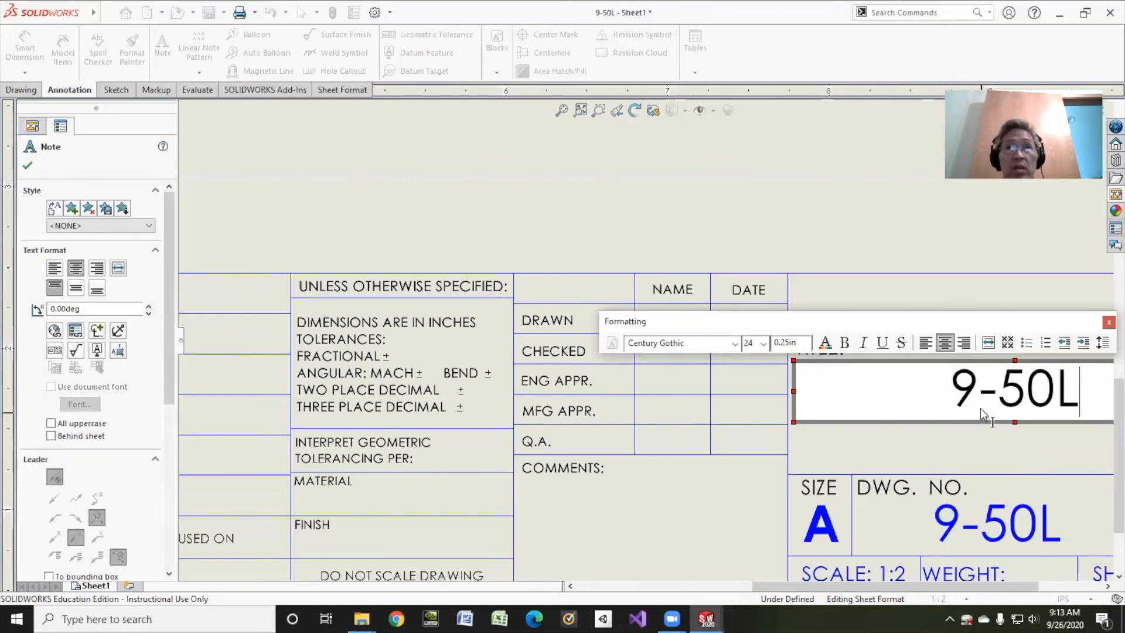
Fill in the company name above the title with the drafter's surname followed by DESIGN, in capitals
click(965, 307)
double_click(1007, 305)
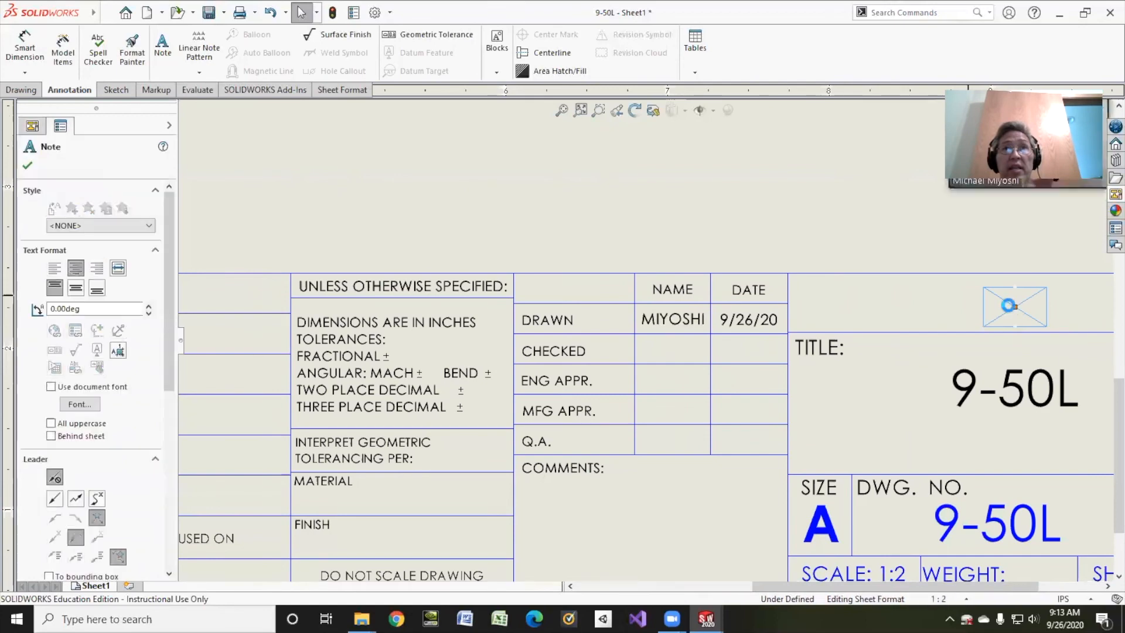
text(MIYUOS)
key(BackSpace)
key(BackSpace)
key(BackSpace)
key(BackSpace)
text(YO)
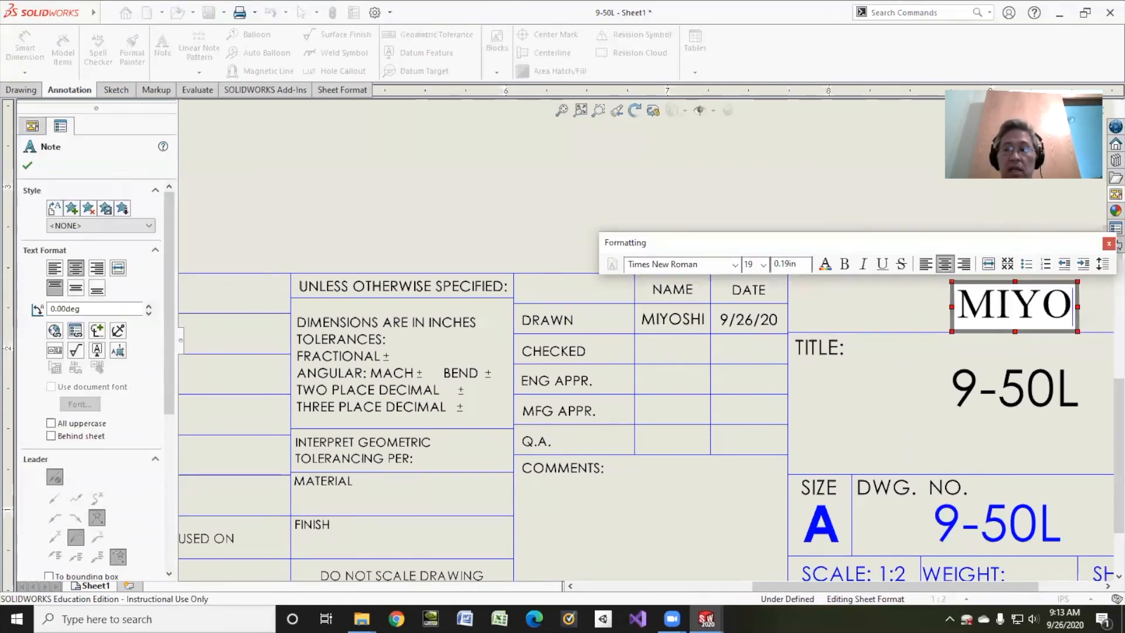
text(SHI DES)
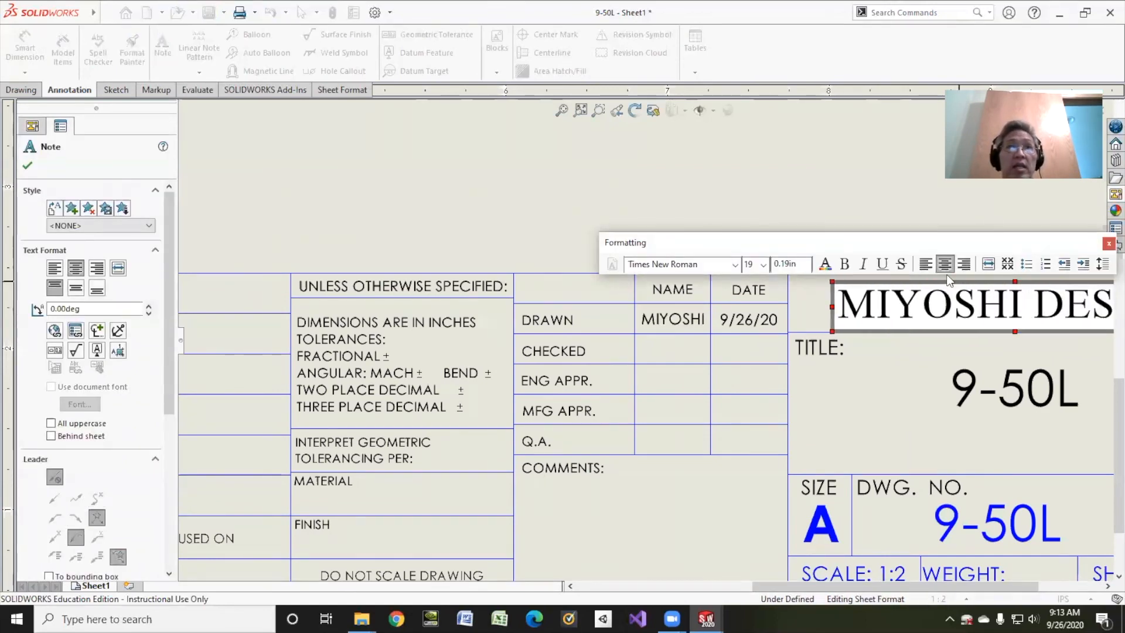
click(765, 202)
key(f)
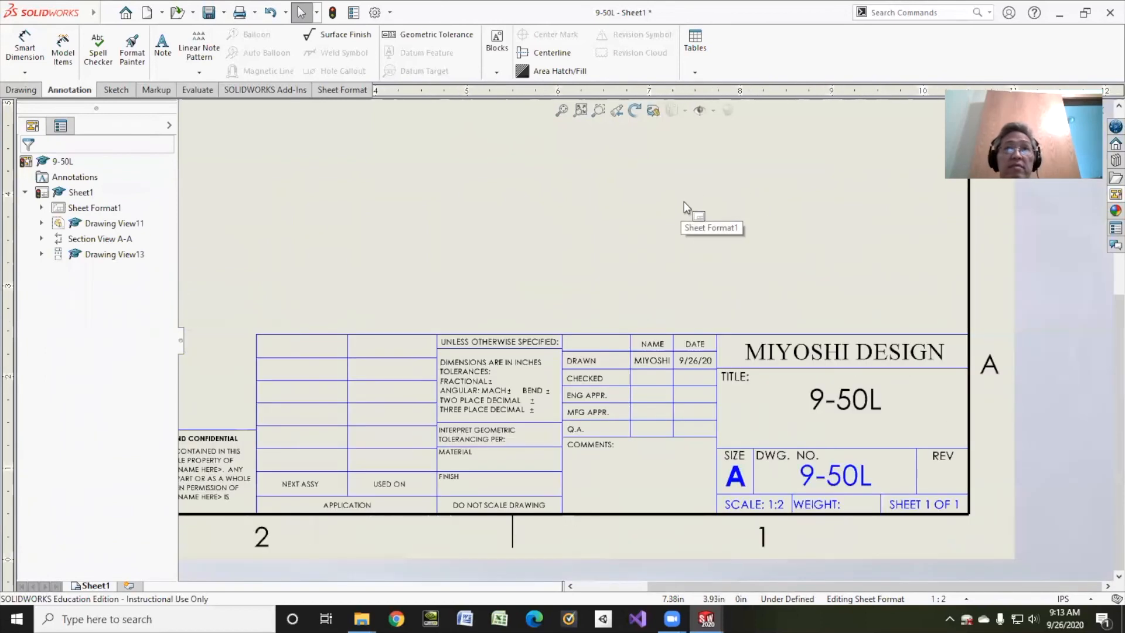
Return from the sheet format to editing the sheet and save the drawing as 9-50L.SLDDRW in the SolidWorks folder
right_click(104, 212)
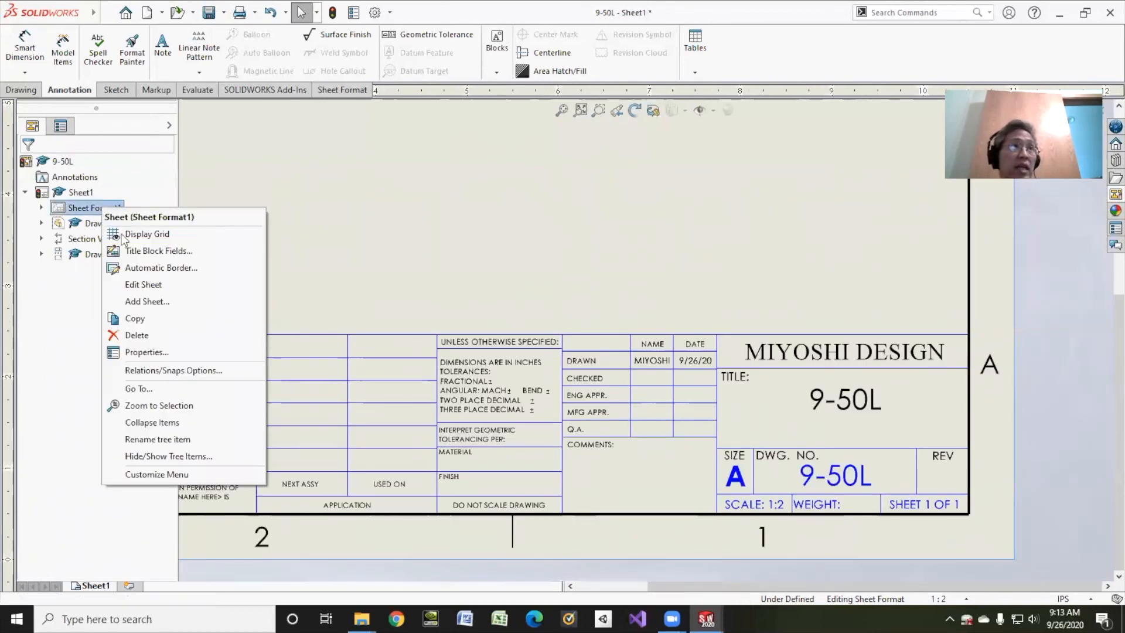
click(125, 283)
scroll(515, 234, up, 4)
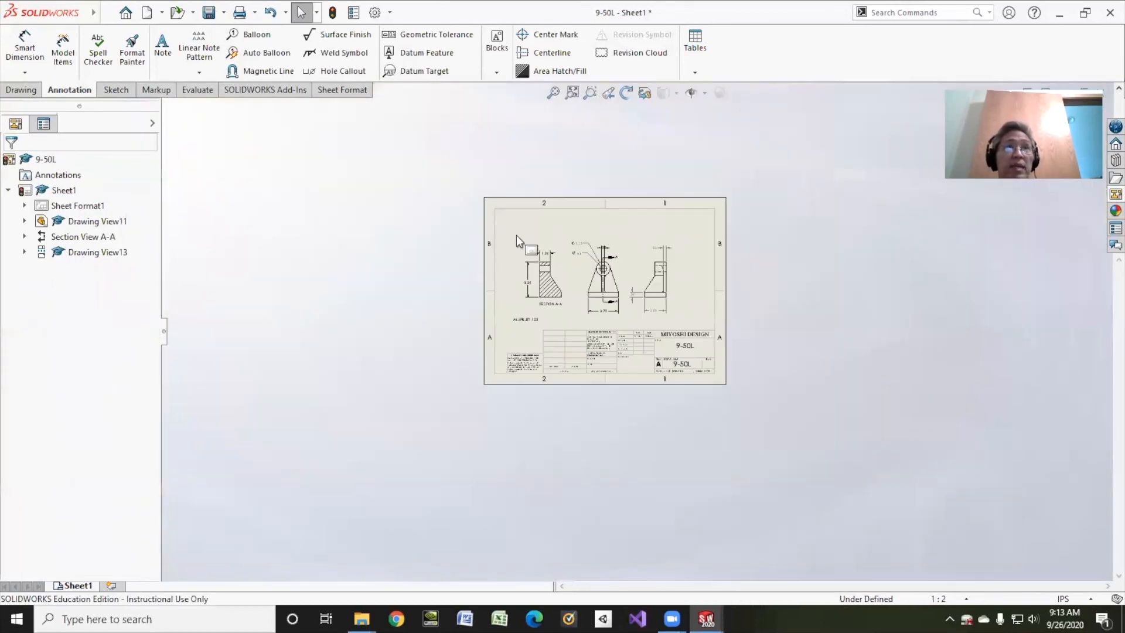
scroll(464, 214, down, 3)
click(206, 12)
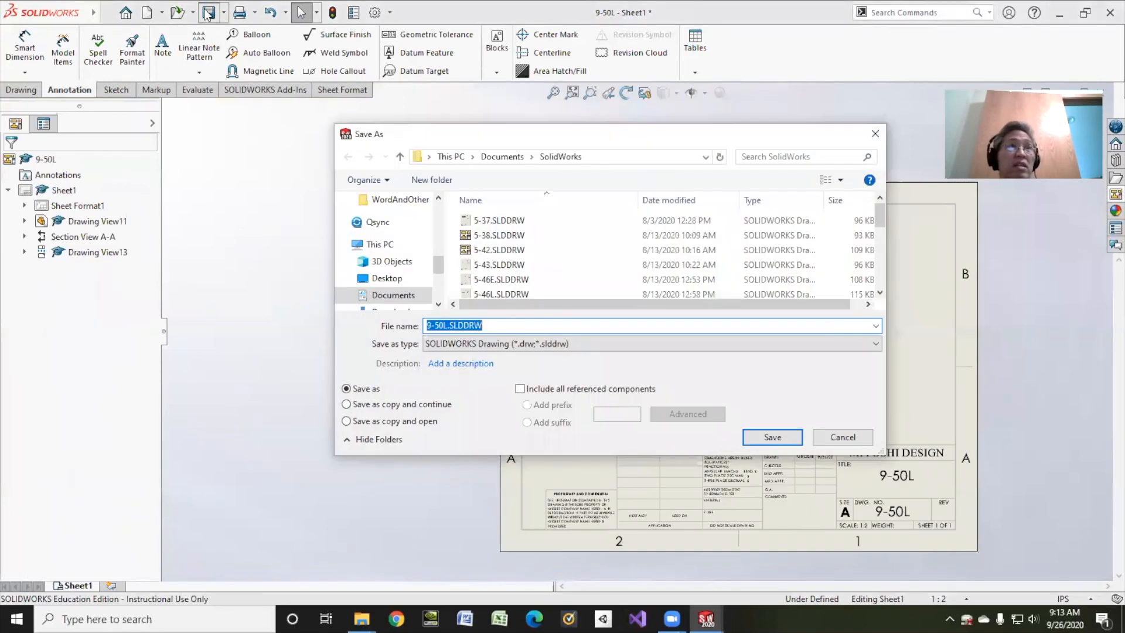
click(768, 437)
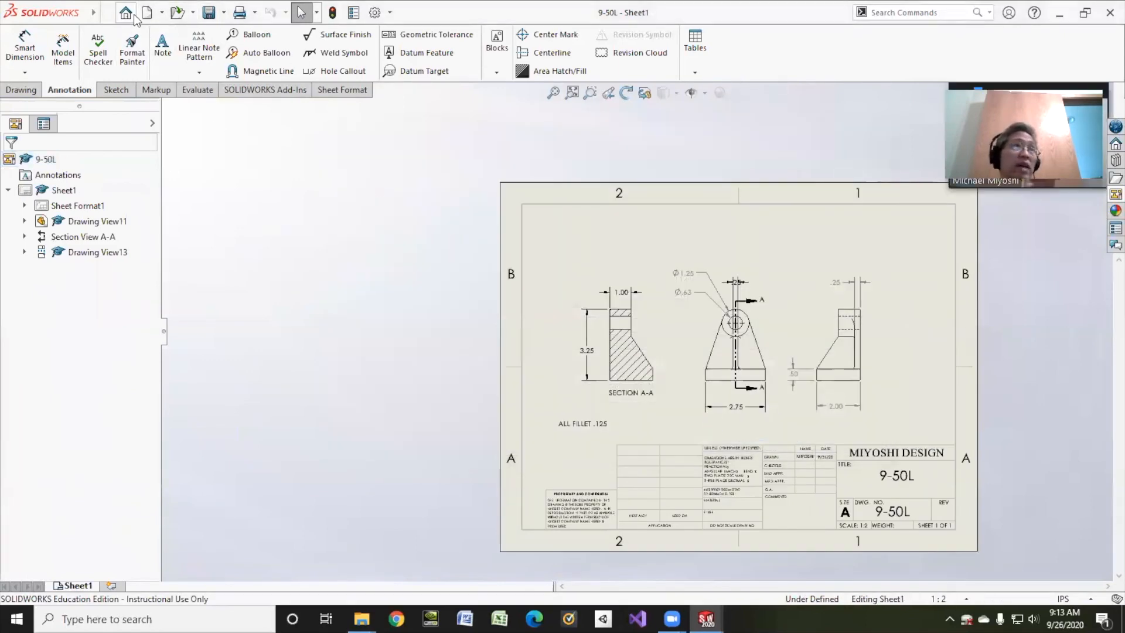
Save a PDF version of the drawing as 9-50L.pdf in the SolidWorks folder
click(224, 13)
click(231, 47)
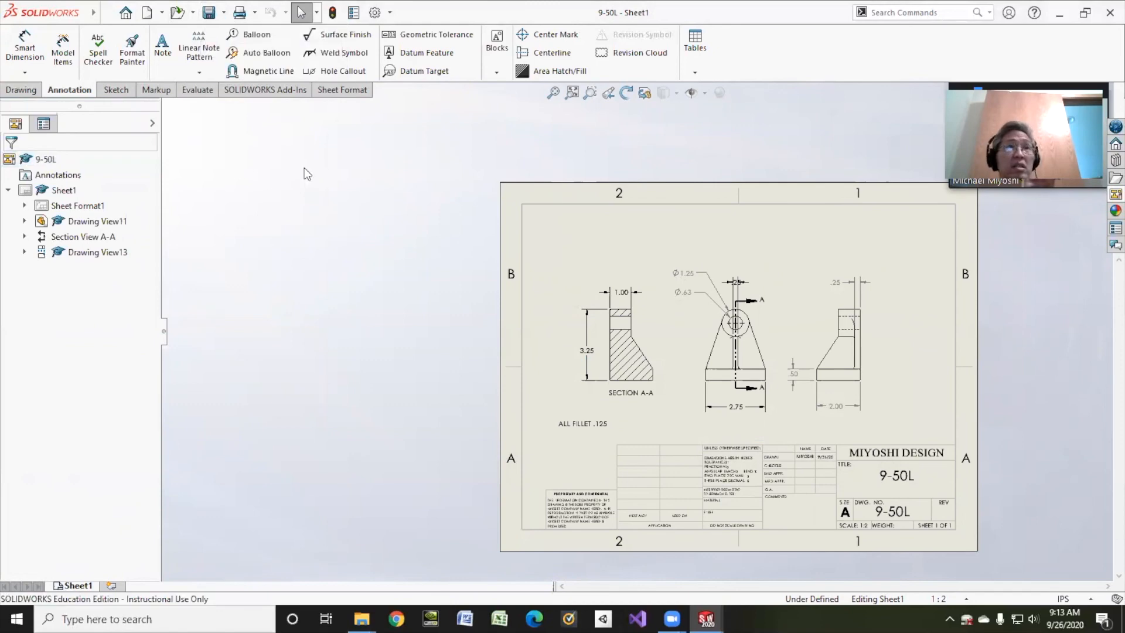
click(460, 343)
click(452, 389)
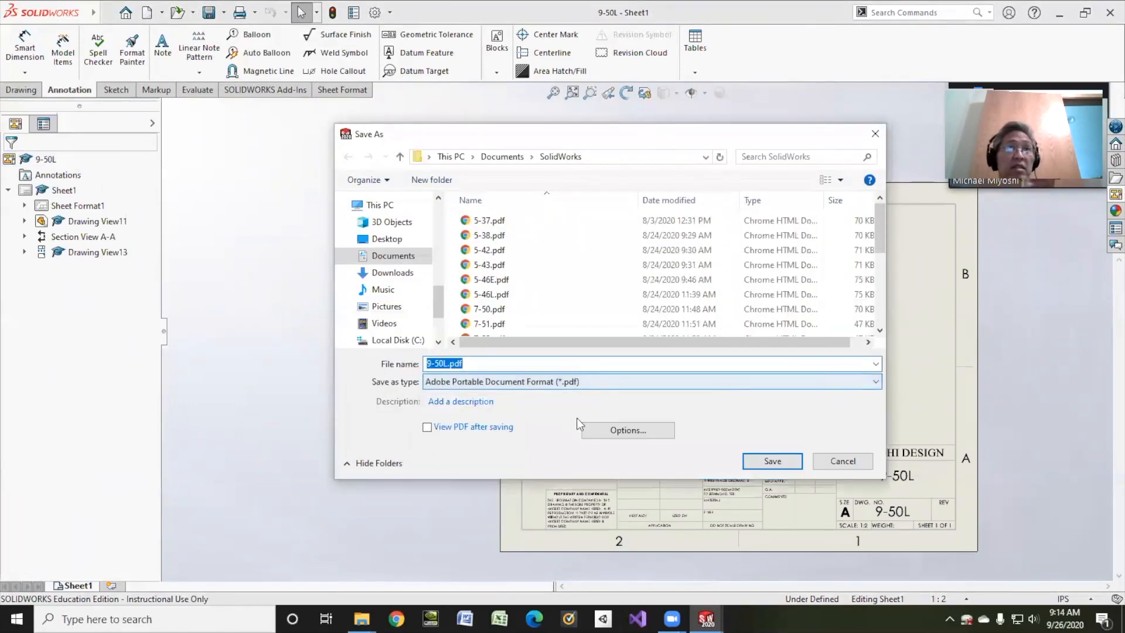
click(765, 459)
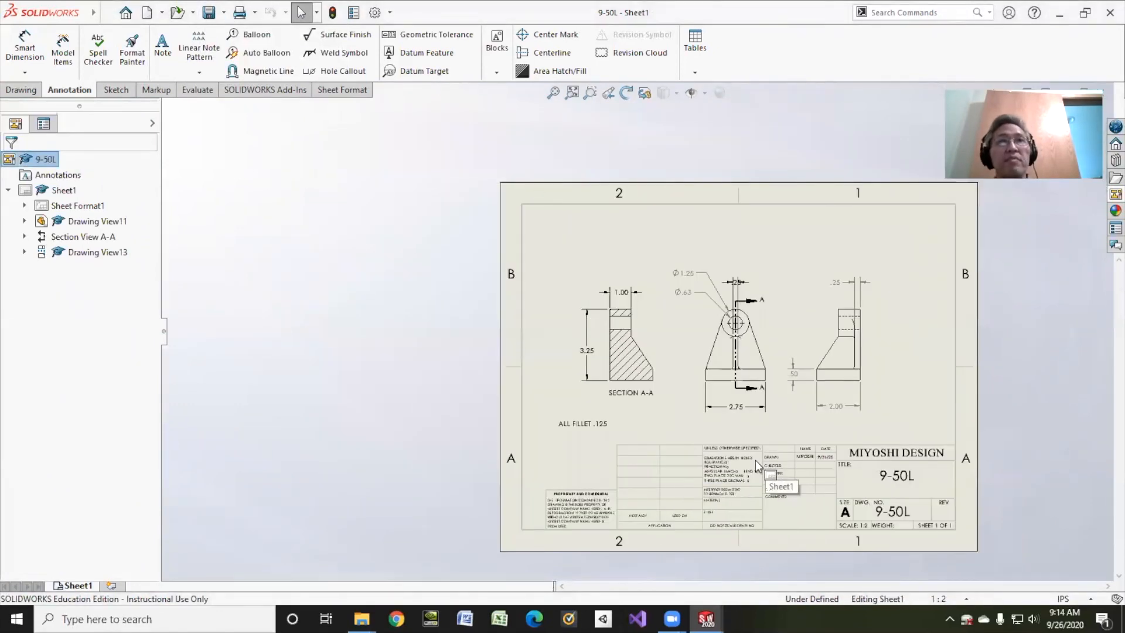